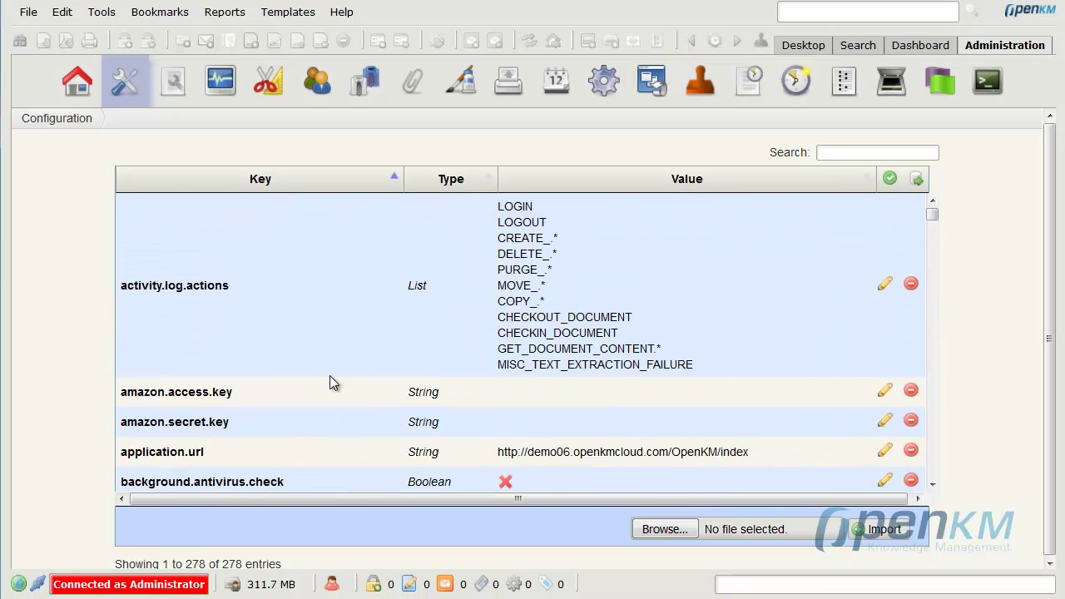
Examine the activity.log.actions parameter in the configuration list.
{"action": "left_click_drag", "start_coordinate": [120, 287], "coordinate": [230, 292]}
{"action": "left_click", "coordinate": [255, 305]}
Open the Database query utility and set the query type to JDBC.
{"action": "left_click", "coordinate": [991, 108]}
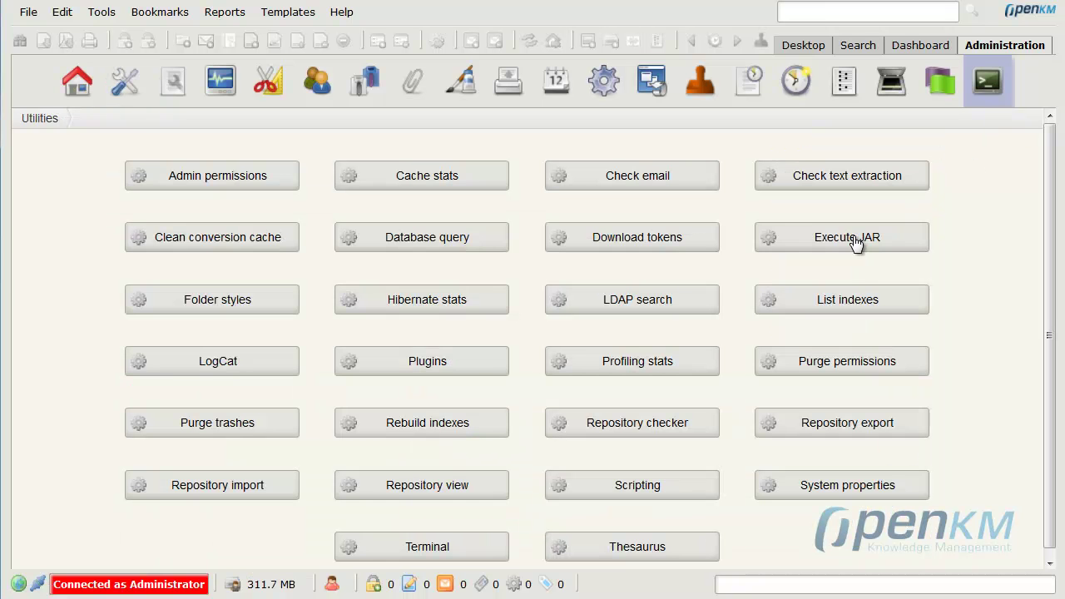
{"action": "left_click", "coordinate": [407, 248]}
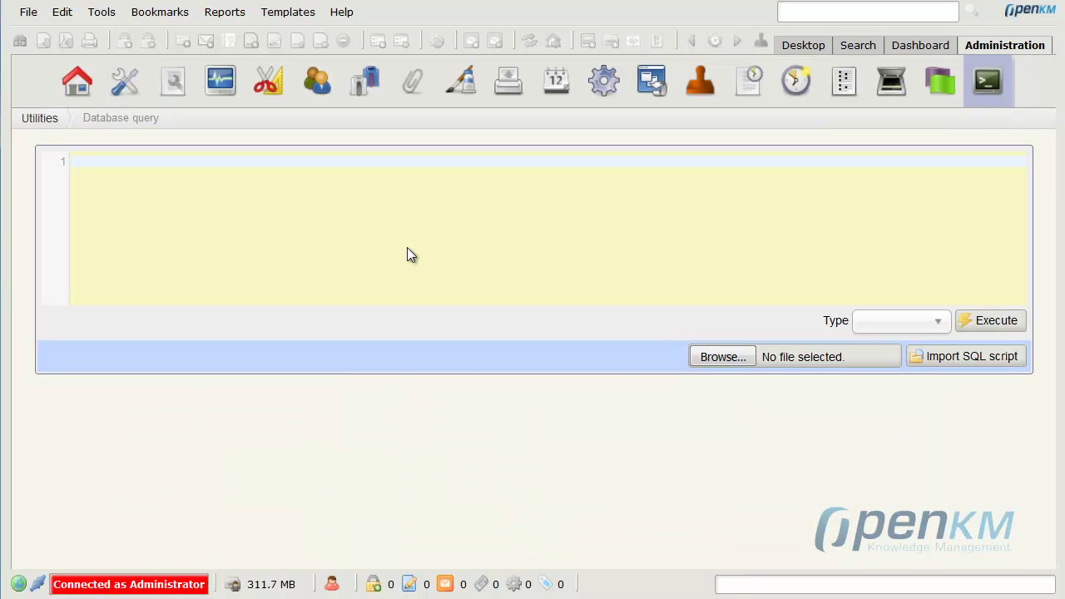
{"action": "left_click", "coordinate": [936, 331]}
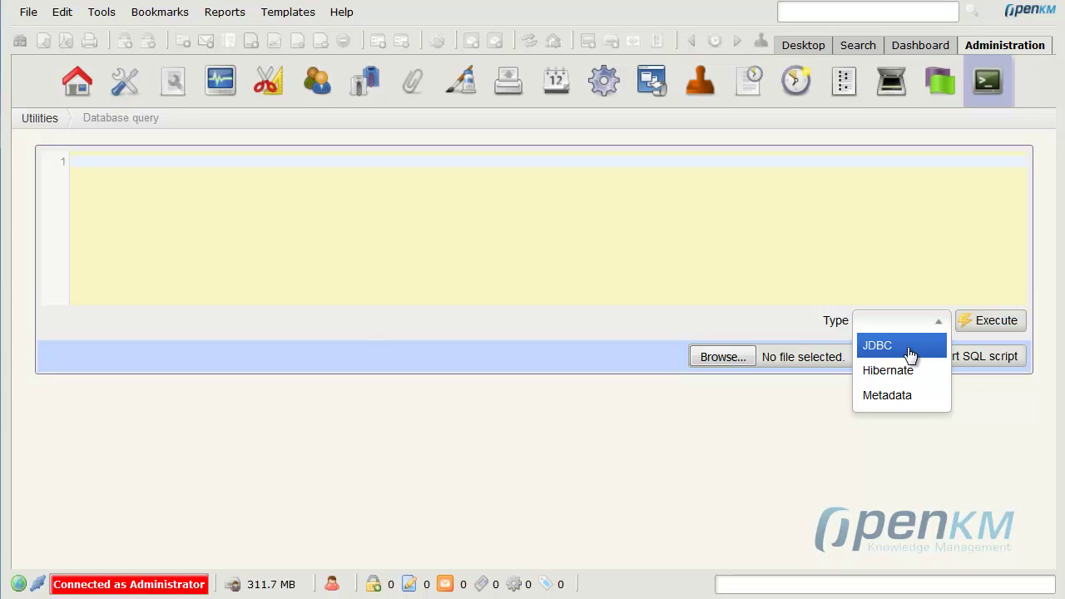
{"action": "left_click", "coordinate": [907, 354]}
{"action": "left_click", "coordinate": [993, 331]}
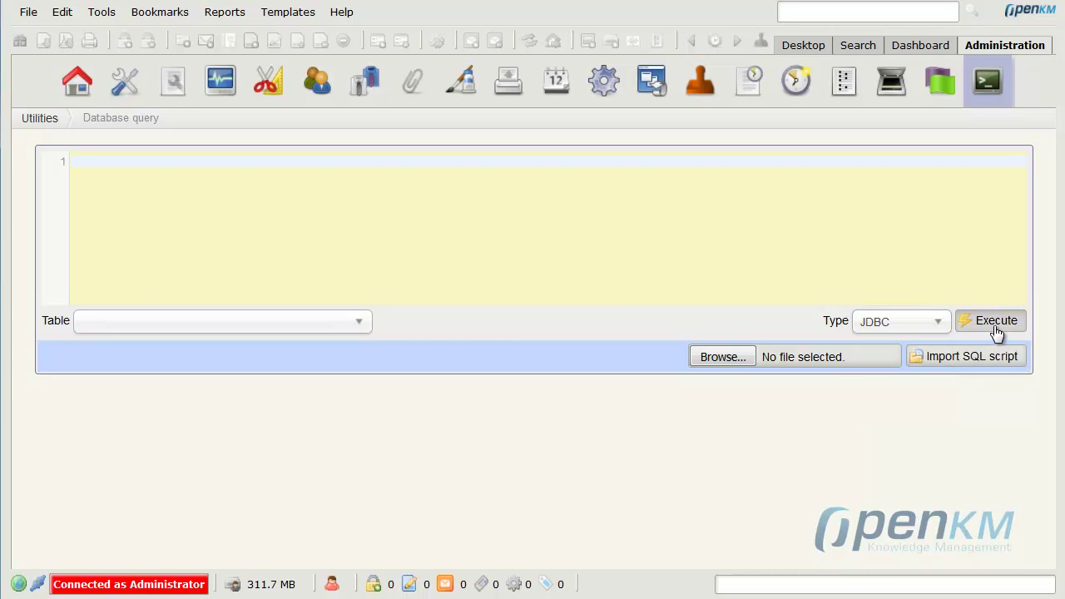
Choose the OKM_ACTIVITY table and execute the query SELECT * FROM OKM_ACTIVITY;.
{"action": "left_click", "coordinate": [358, 325]}
{"action": "left_click_drag", "start_coordinate": [357, 375], "coordinate": [354, 425]}
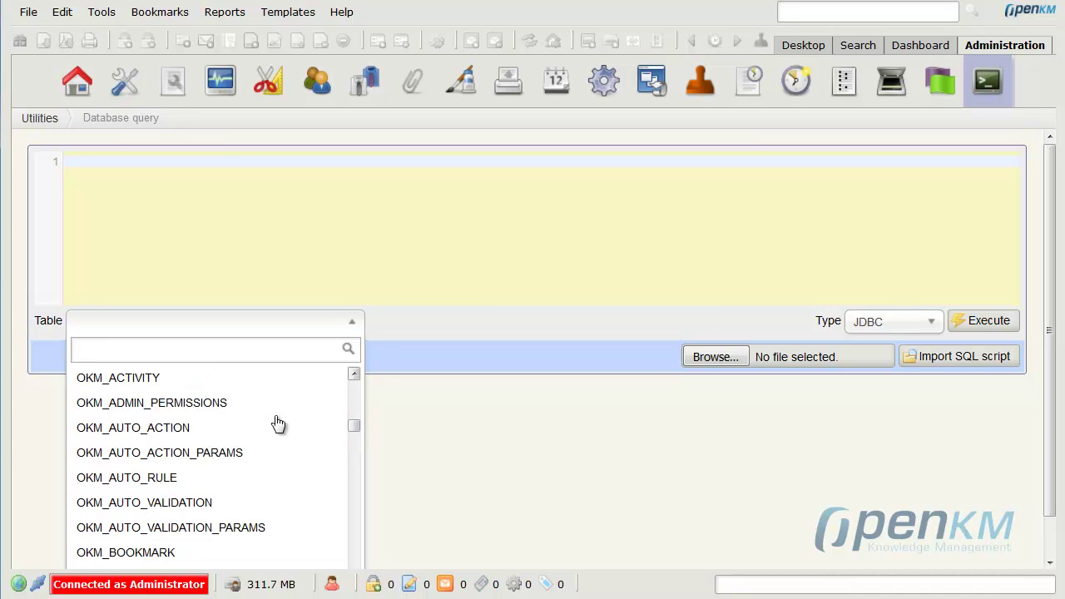
{"action": "left_click", "coordinate": [191, 380]}
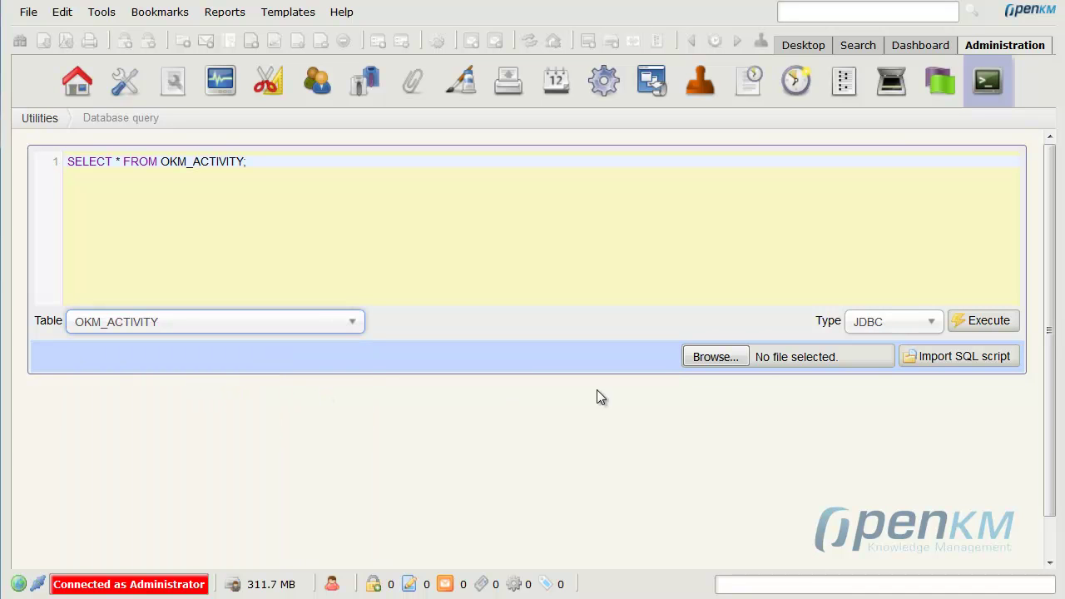
{"action": "left_click", "coordinate": [982, 323]}
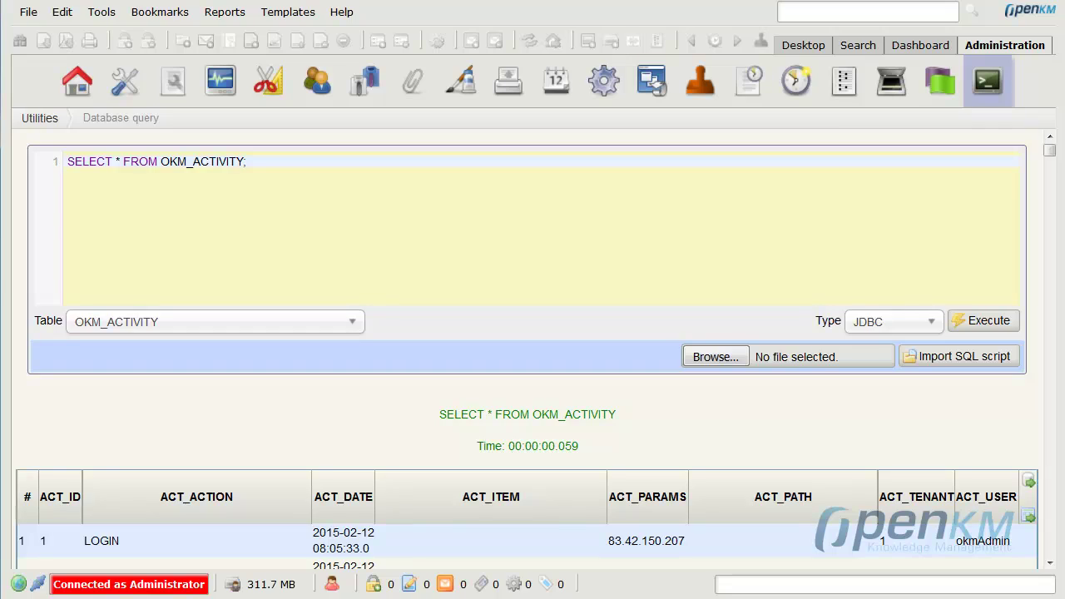
{"action": "left_click_drag", "start_coordinate": [1050, 162], "coordinate": [961, 128]}
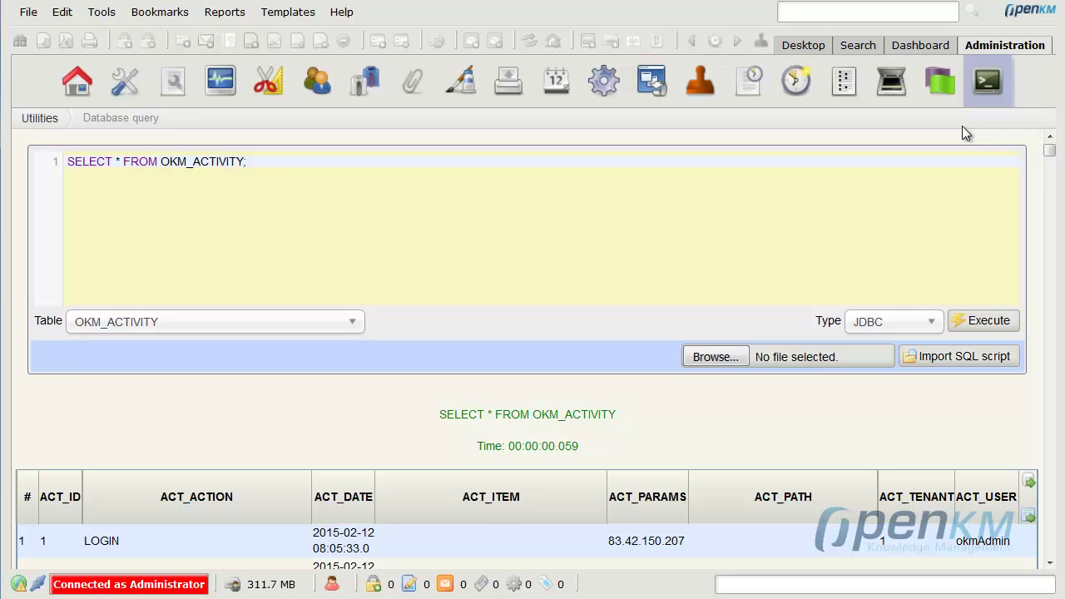
View the properties and notes of AUB-OKM-questions.docx in okm:root and open the AvancedExamples folder.
{"action": "left_click", "coordinate": [803, 45]}
{"action": "left_click", "coordinate": [43, 90]}
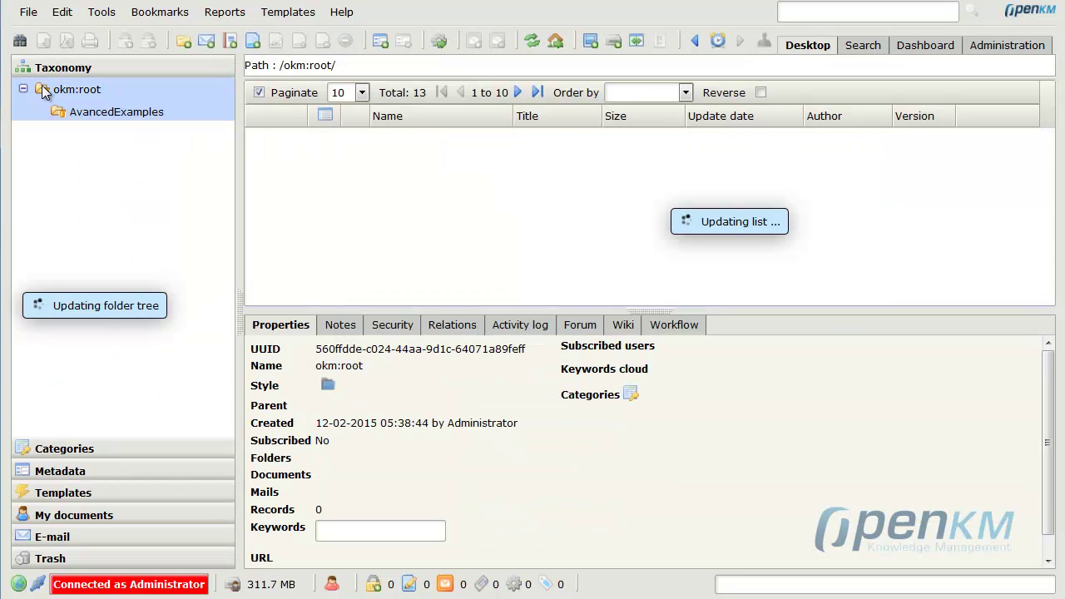
{"action": "left_click", "coordinate": [385, 167]}
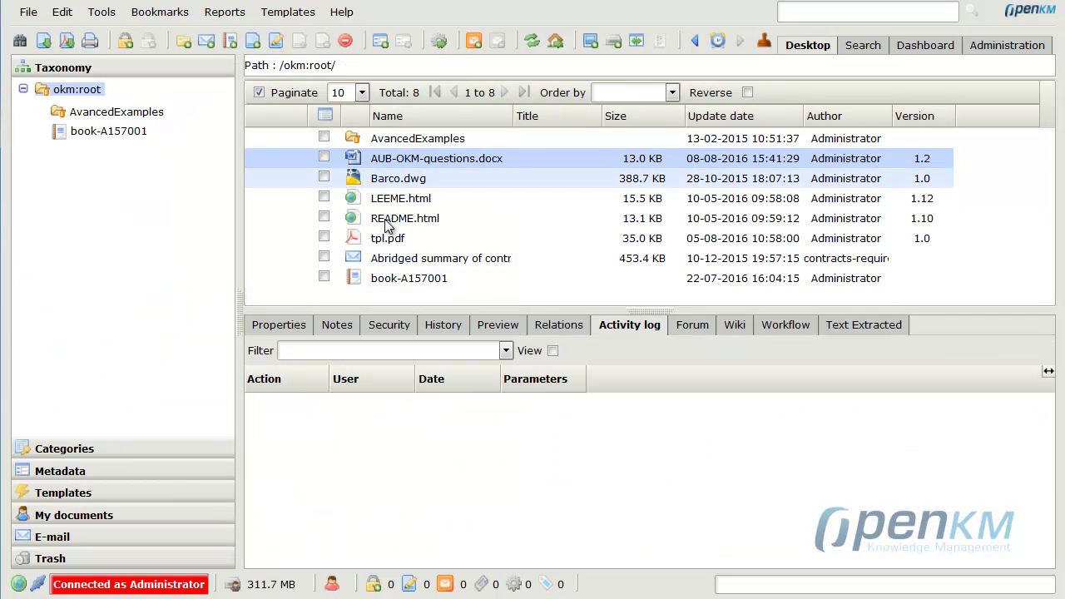
{"action": "left_click", "coordinate": [273, 328]}
{"action": "left_click", "coordinate": [341, 331]}
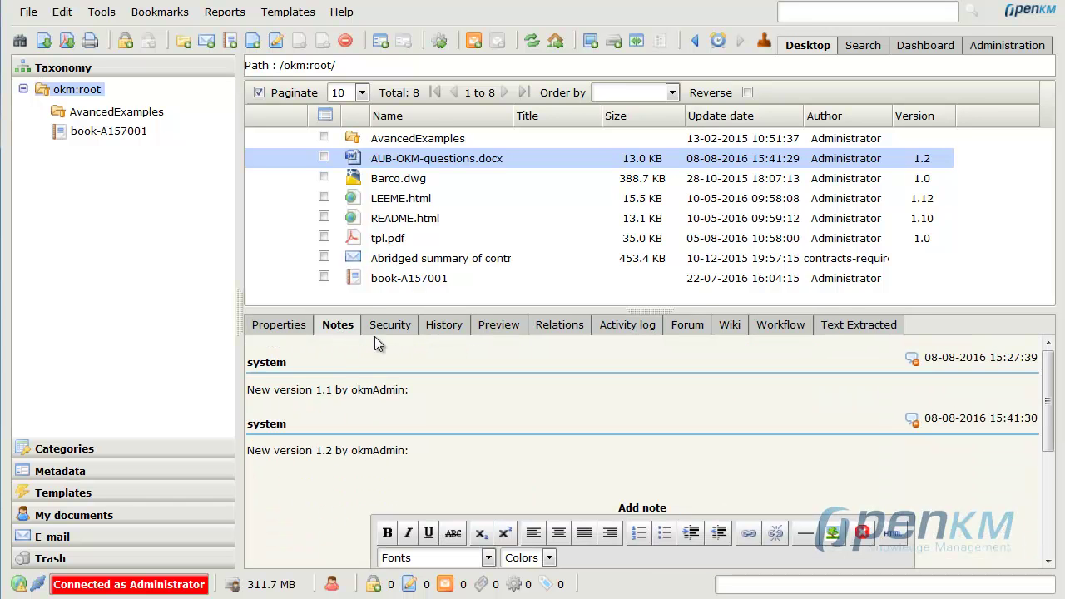
{"action": "left_click", "coordinate": [75, 111]}
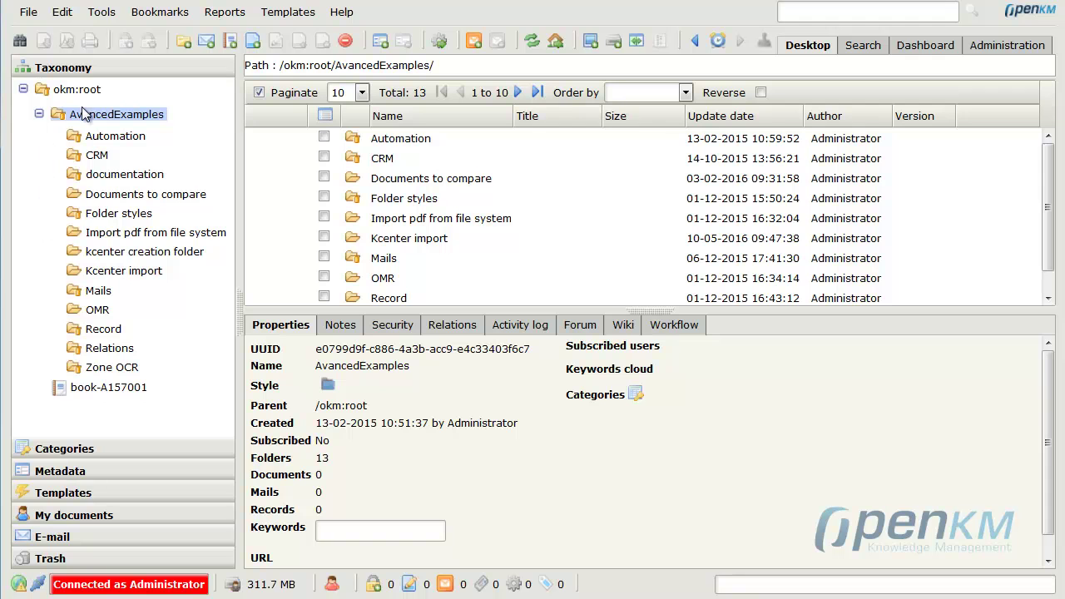
Return to the administration area and open its user management section.
{"action": "left_click", "coordinate": [989, 55]}
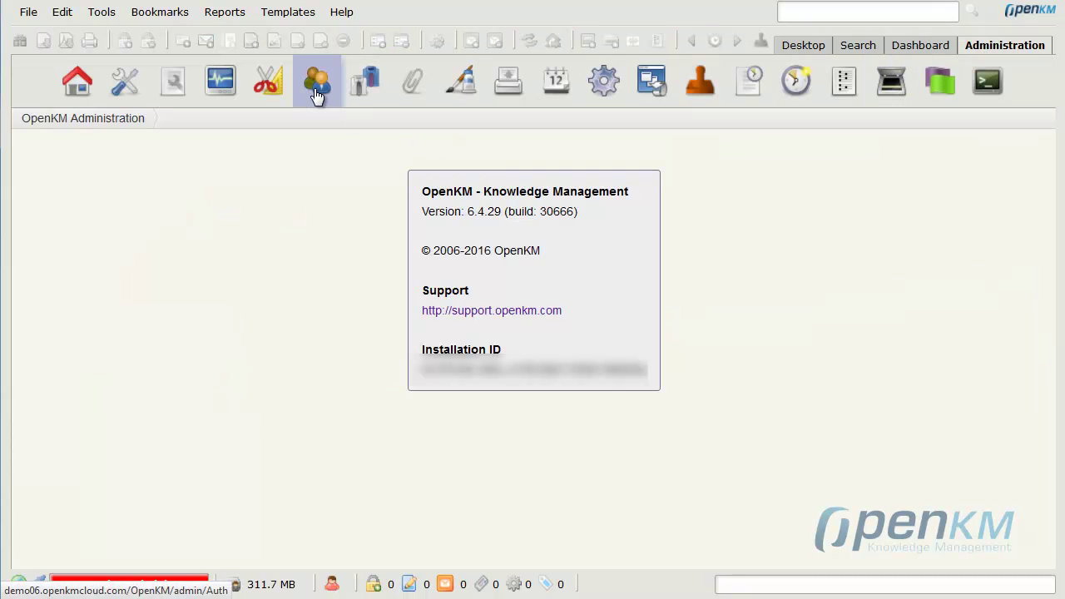
{"action": "left_click", "coordinate": [316, 92]}
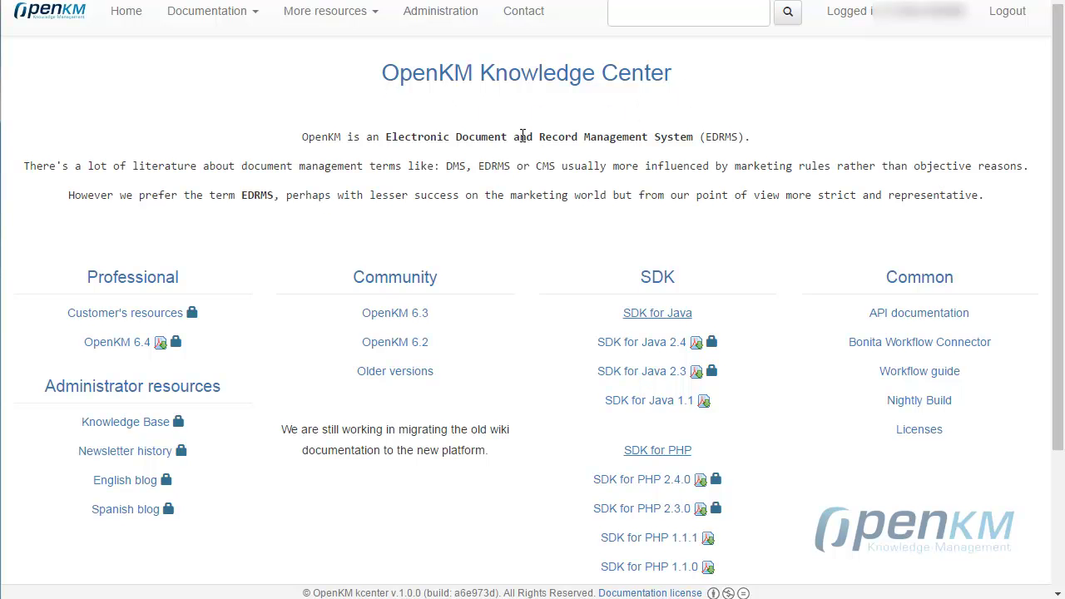
Open the Activity log page of the Administration guide in the OpenKM 6.4 documentation.
{"action": "left_click", "coordinate": [122, 344]}
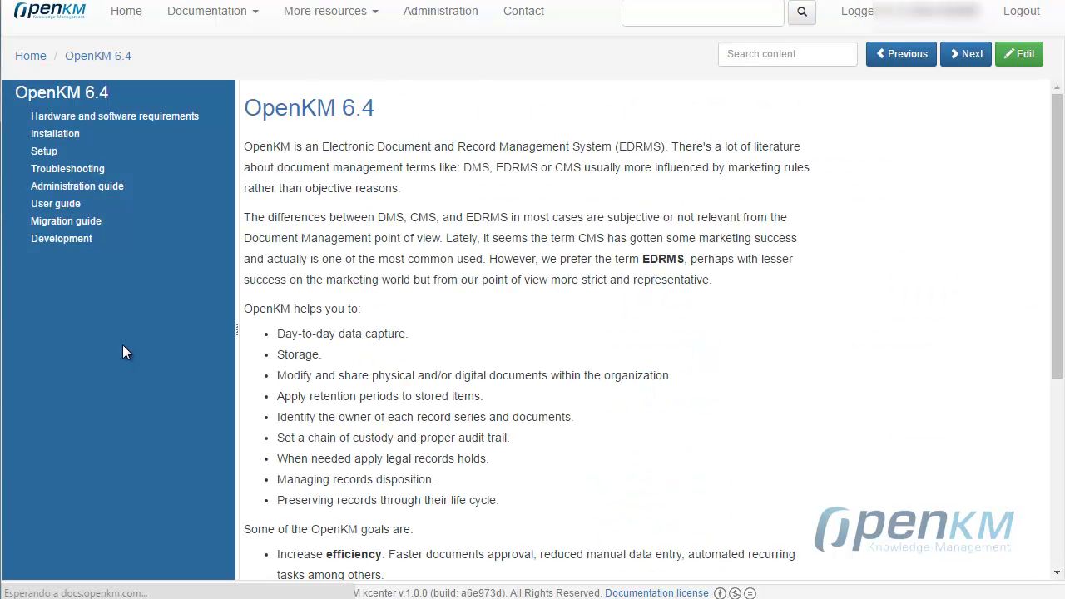
{"action": "left_click", "coordinate": [100, 184]}
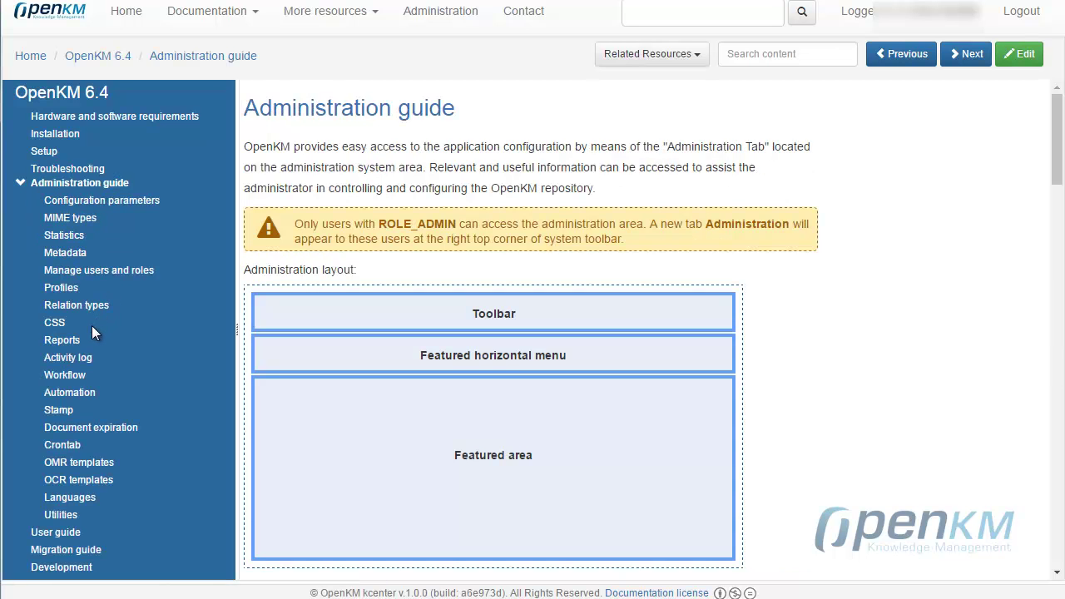
{"action": "left_click", "coordinate": [81, 359]}
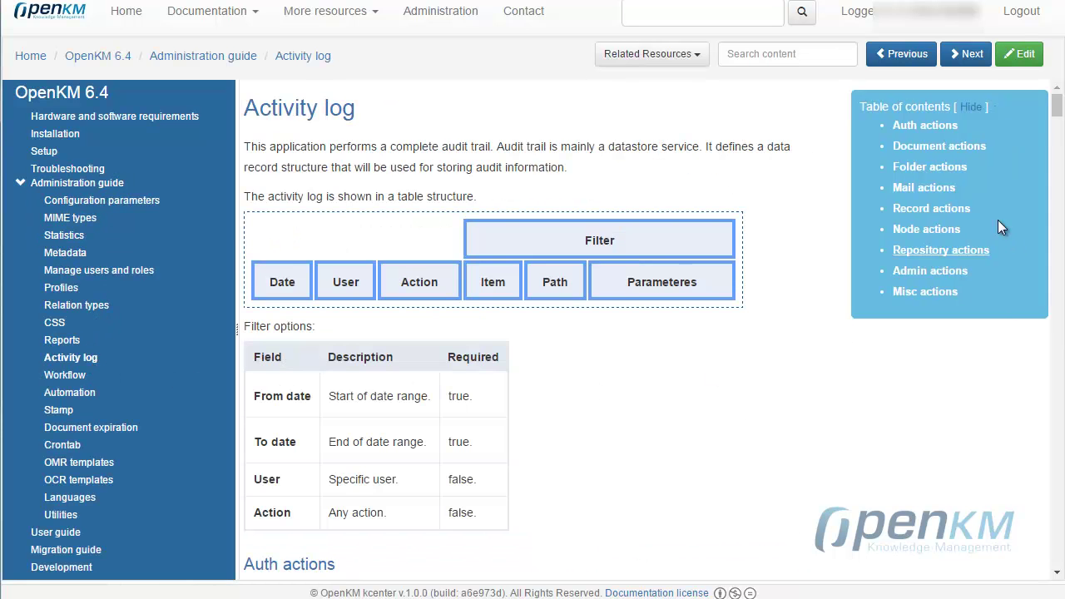
Review the Auth actions and Document actions tables and highlight the CANCEL_DOCUMENT_CHECKOUT entry.
{"action": "left_click_drag", "start_coordinate": [1060, 107], "coordinate": [1062, 124]}
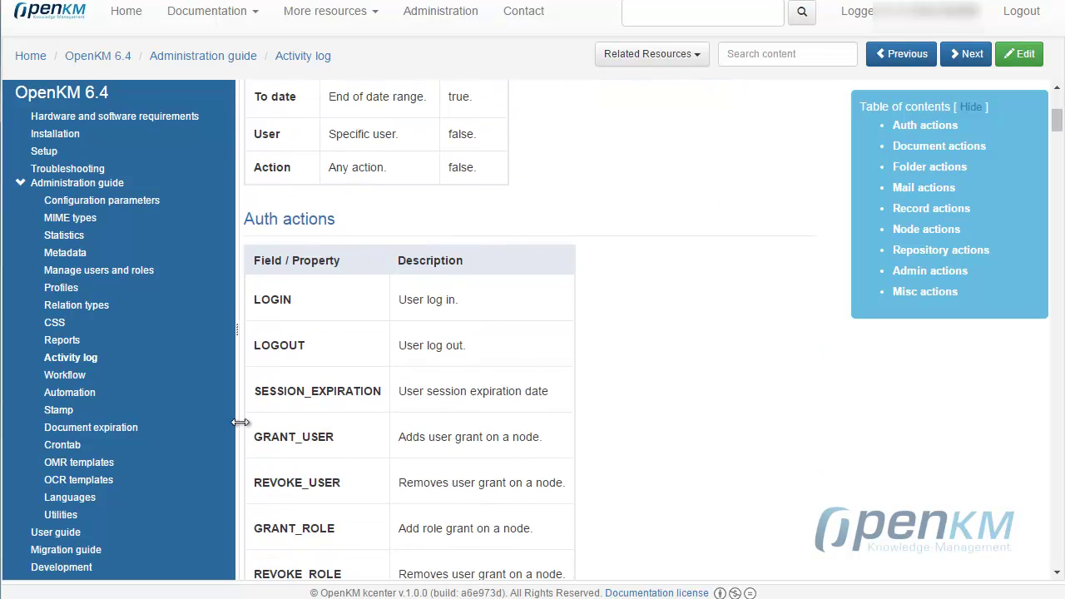
{"action": "left_click", "coordinate": [919, 148]}
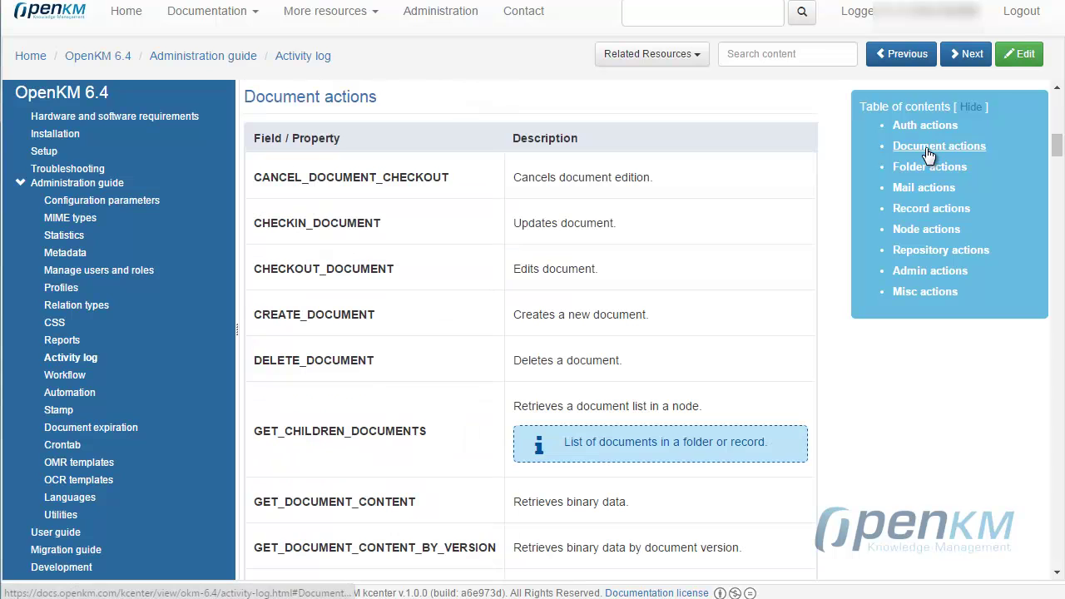
{"action": "left_click_drag", "start_coordinate": [248, 182], "coordinate": [451, 179]}
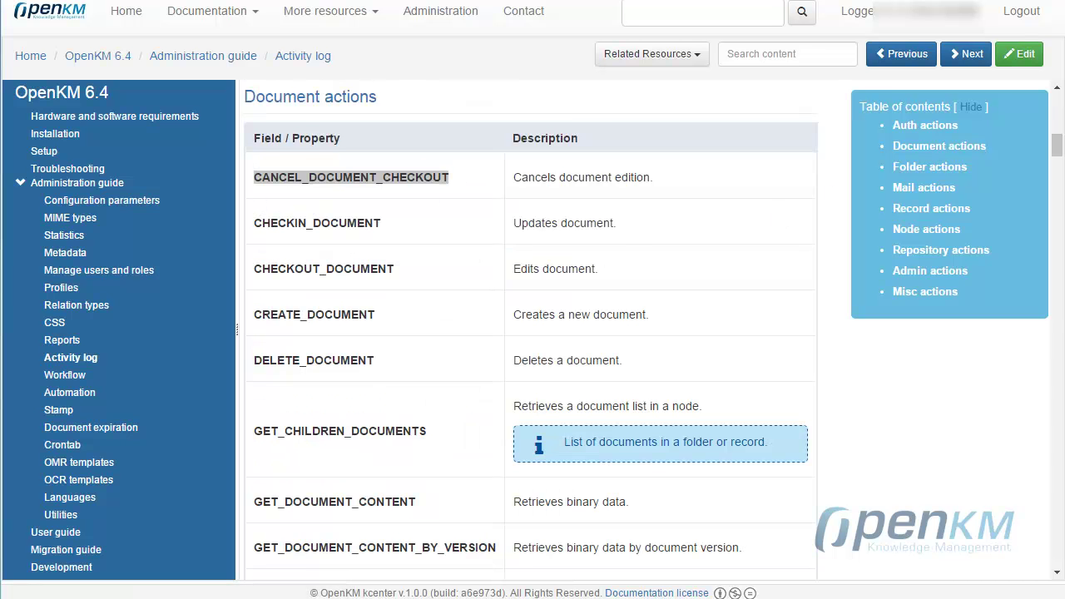
Switch to the OpenKM application and cancel the checkout of AUB-OKM-questions.docx.
{"action": "key", "text": "alt+Tab"}
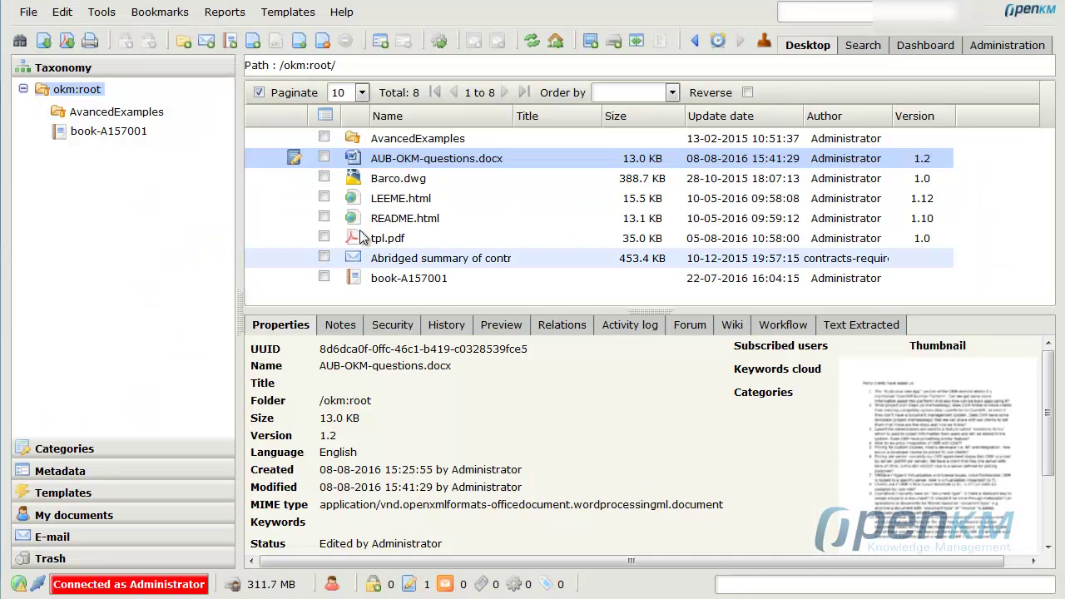
{"action": "left_click", "coordinate": [324, 47]}
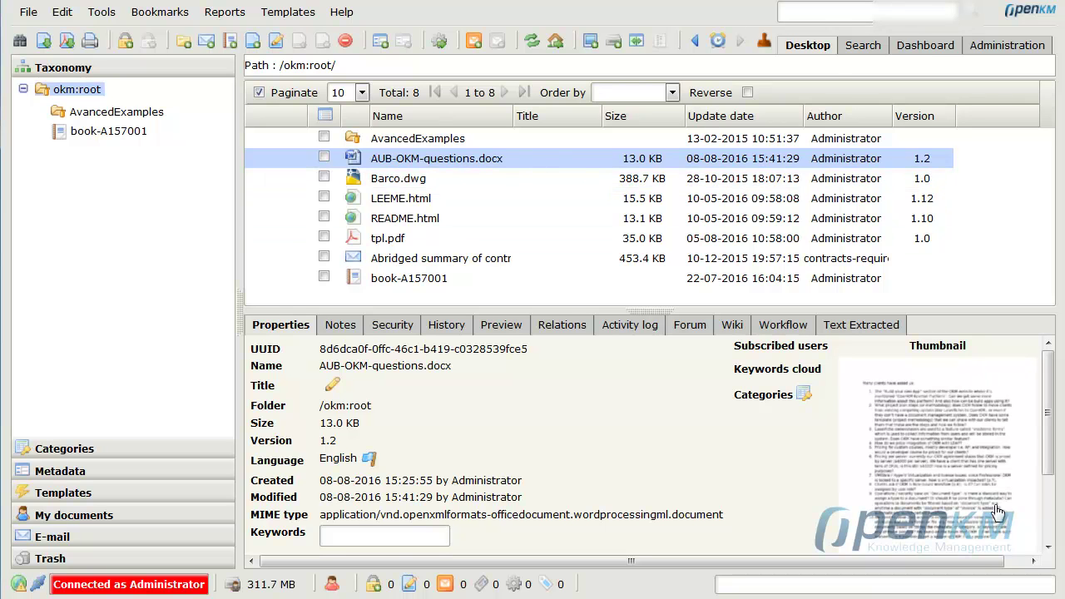
Highlight CHECKIN_DOCUMENT in the documentation and check in an updated version of AUB-OKM-questions.docx in OpenKM.
{"action": "key", "text": "alt+Tab"}
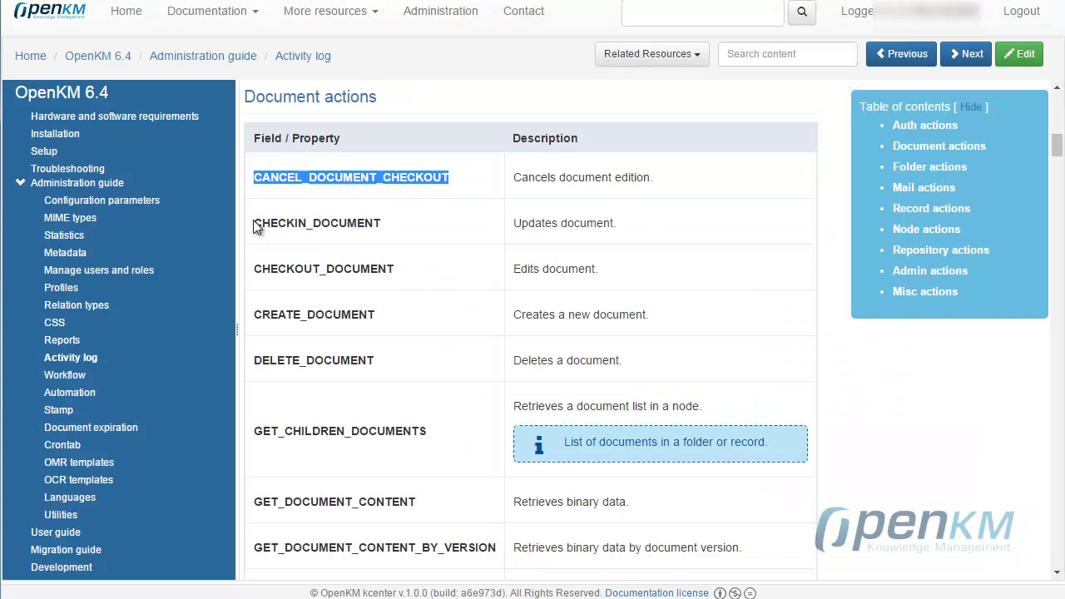
{"action": "left_click_drag", "start_coordinate": [254, 223], "coordinate": [383, 226]}
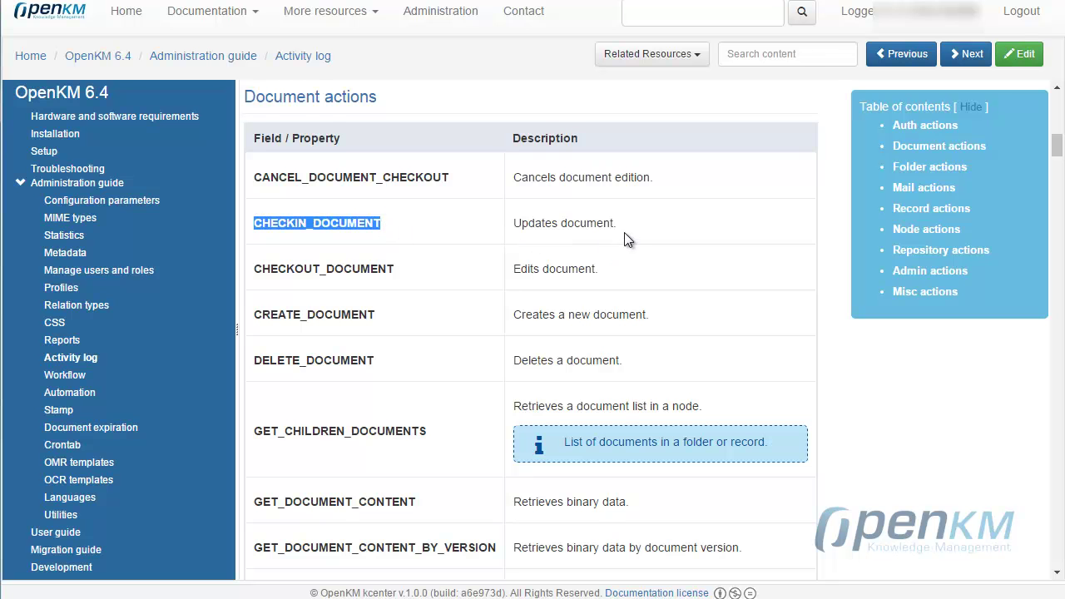
{"action": "key", "text": "alt+Tab"}
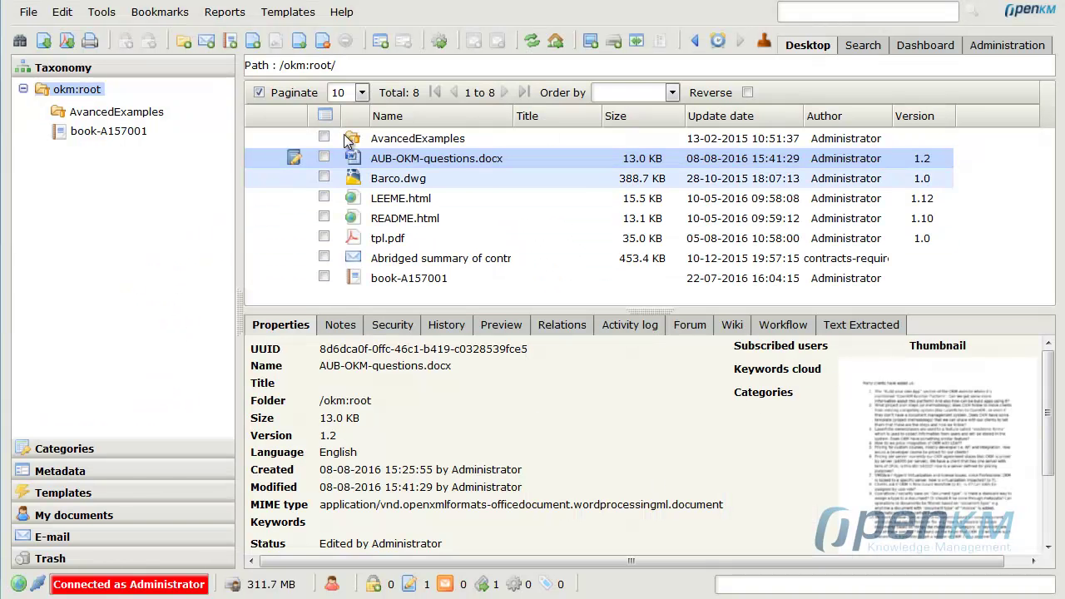
{"action": "left_click", "coordinate": [300, 43]}
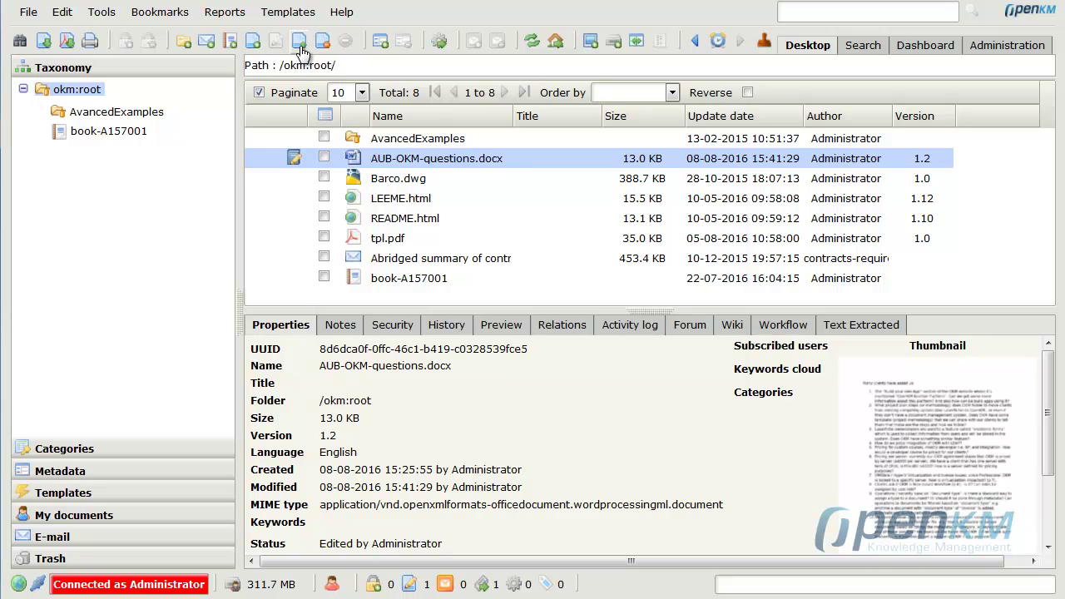
{"action": "left_click", "coordinate": [580, 369]}
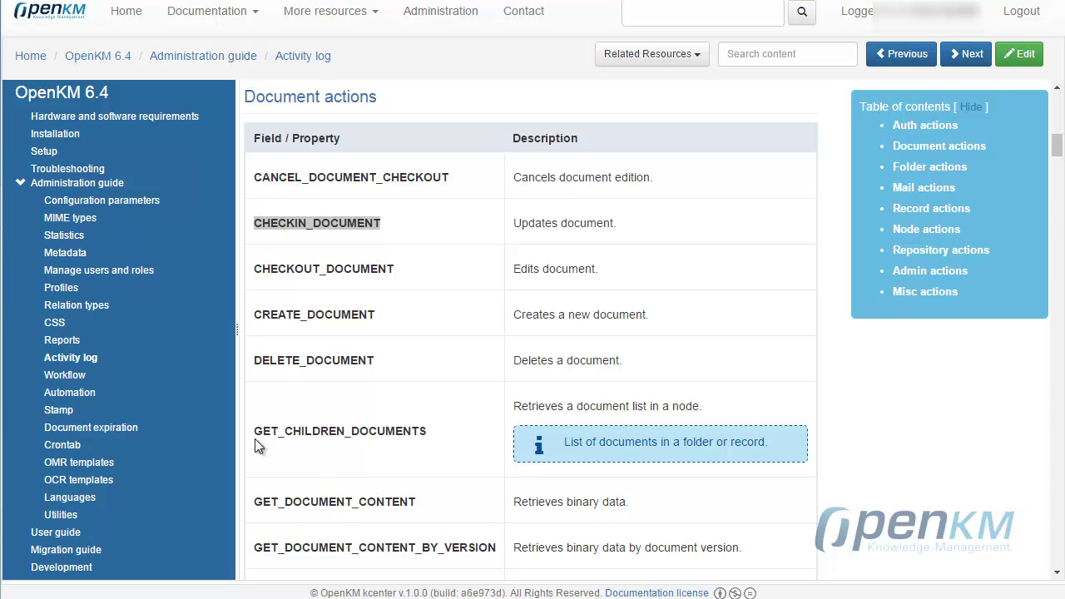
Examine the GET_CHILDREN_DOCUMENTS, GET_DOCUMENT_CONTENT, GET_DOCUMENT_CONTENT_BY_VERSION and LOCK_DOCUMENT entries in the documentation's Document actions table.
{"action": "left_click_drag", "start_coordinate": [254, 439], "coordinate": [432, 433]}
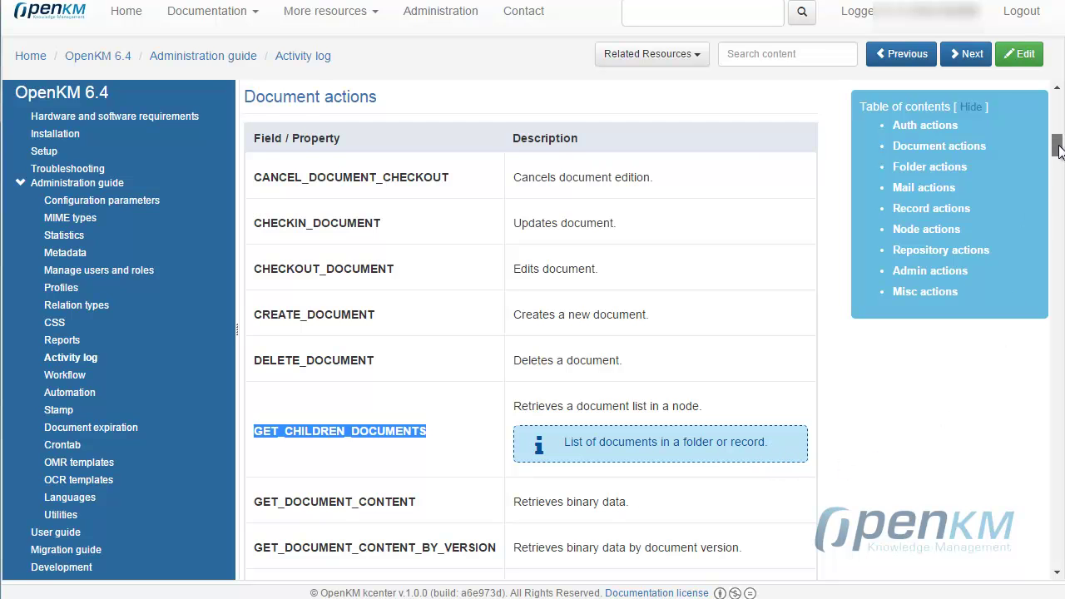
{"action": "scroll", "coordinate": [1059, 148], "scroll_direction": "down", "scroll_amount": 6}
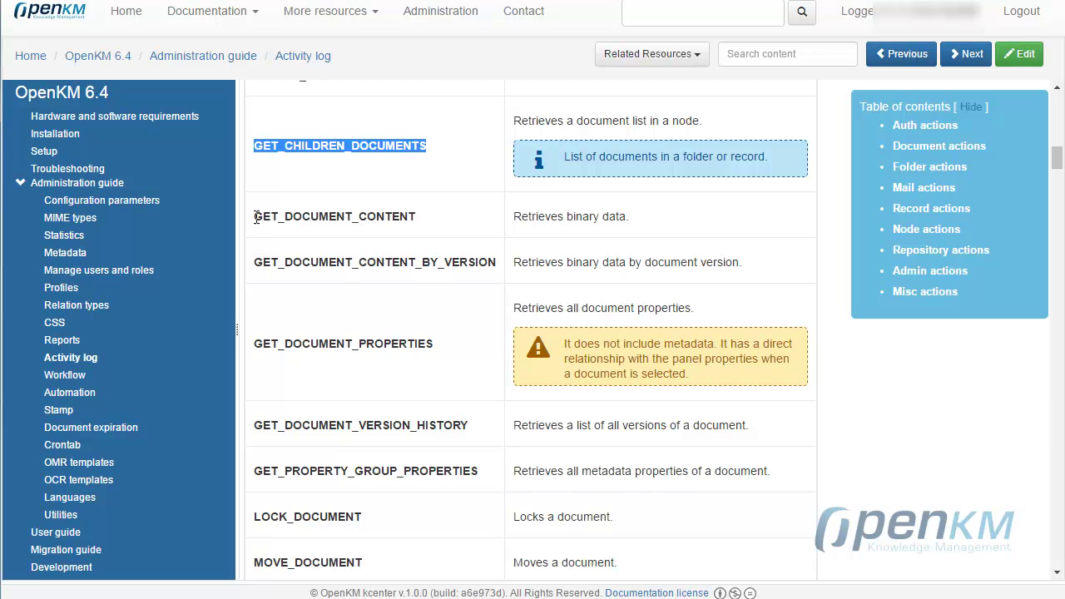
{"action": "left_click_drag", "start_coordinate": [257, 218], "coordinate": [440, 216]}
{"action": "left_click_drag", "start_coordinate": [513, 223], "coordinate": [635, 229]}
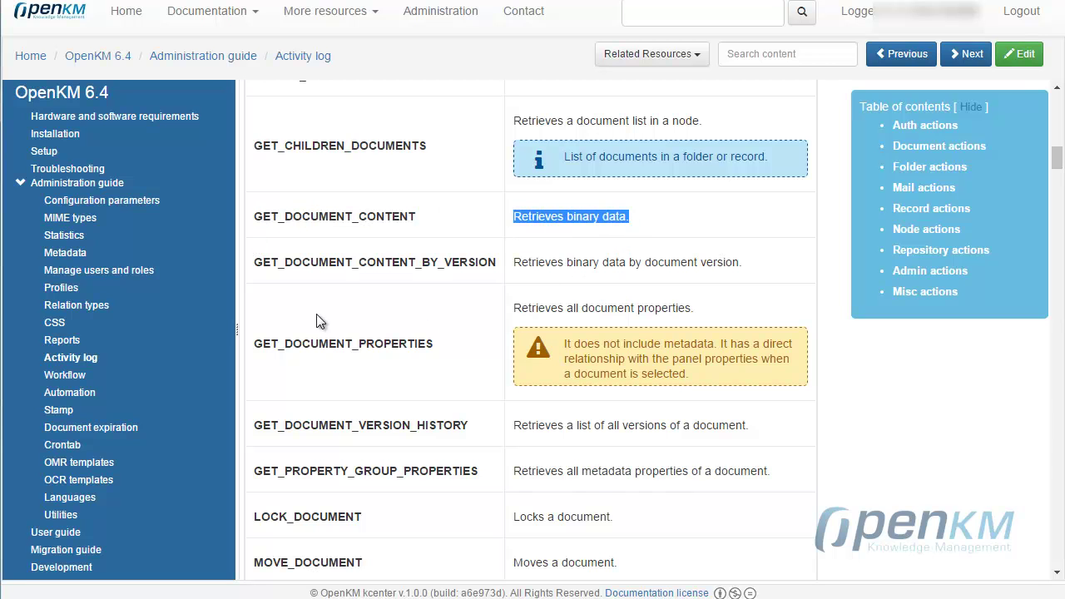
{"action": "left_click_drag", "start_coordinate": [253, 263], "coordinate": [492, 264]}
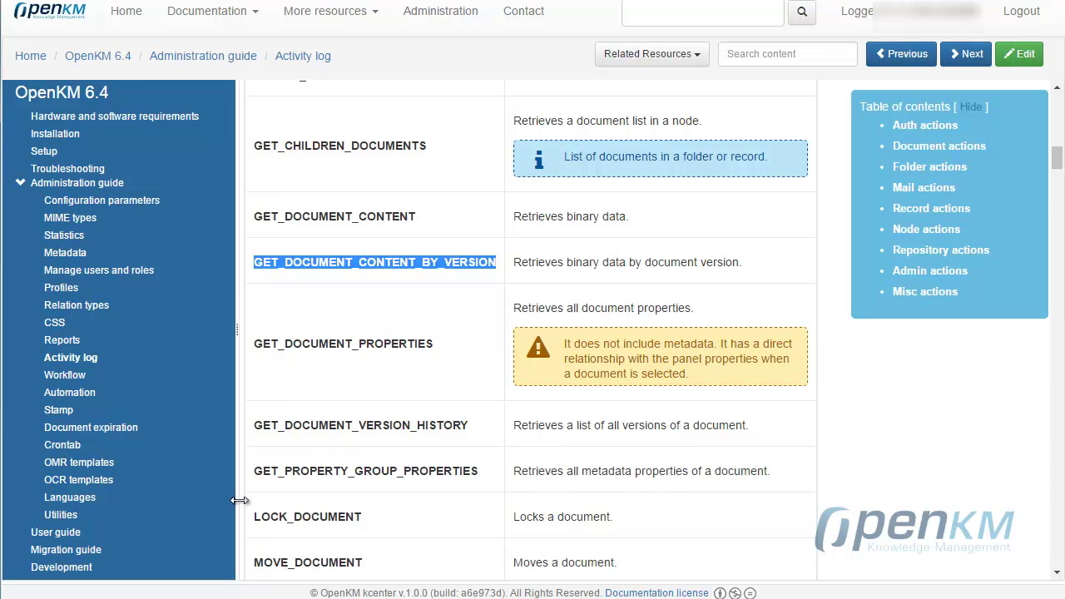
{"action": "left_click_drag", "start_coordinate": [252, 517], "coordinate": [377, 520]}
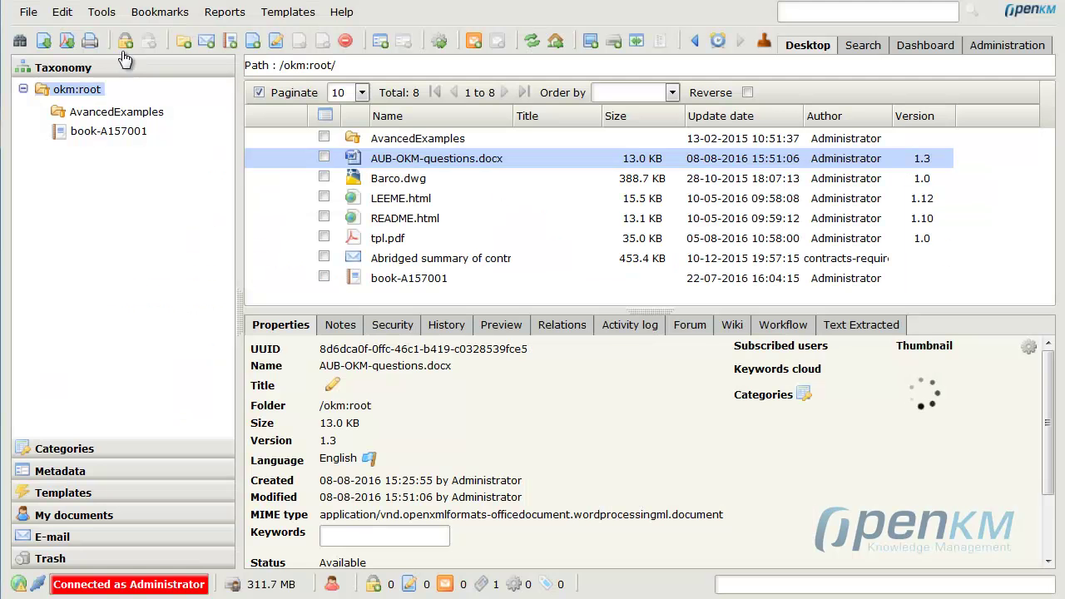
Lock AUB-OKM-questions.docx in the okm:root folder.
{"action": "left_click", "coordinate": [125, 46]}
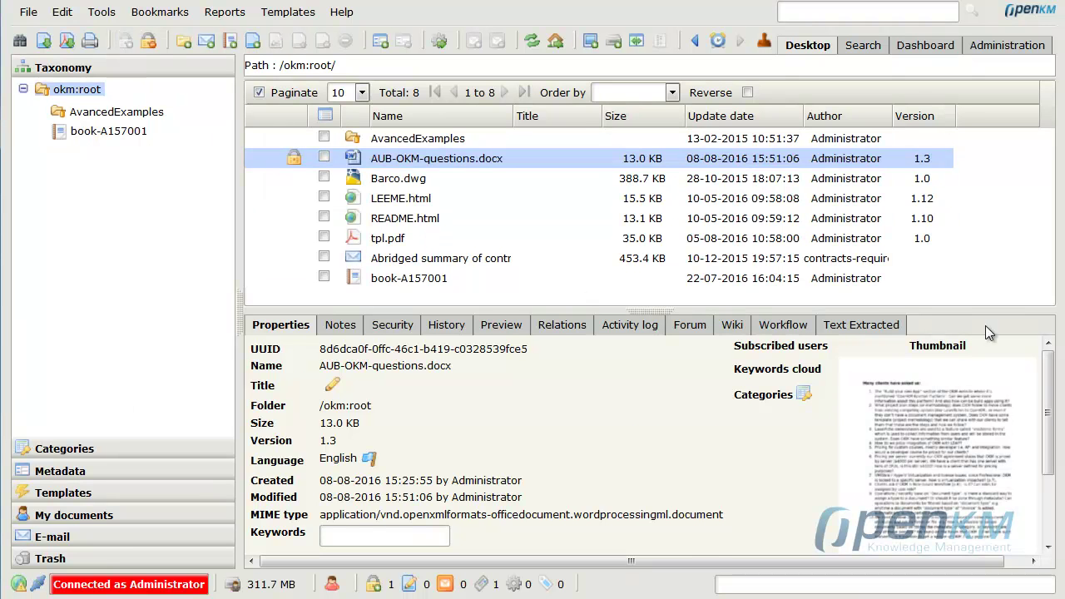
{"action": "scroll", "coordinate": [320, 485], "scroll_direction": "down", "scroll_amount": 2}
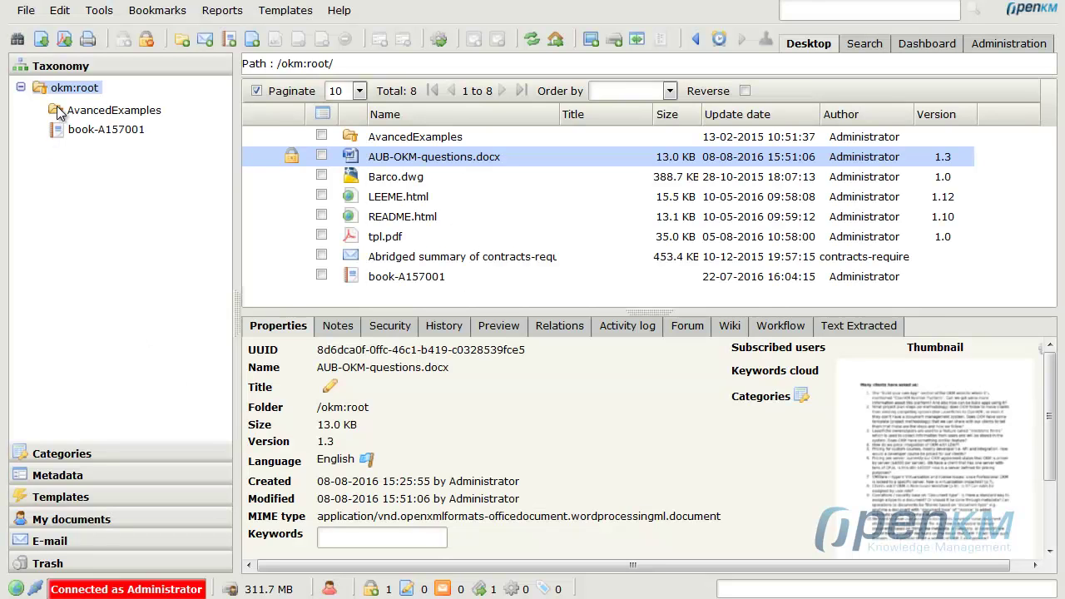
Browse the AvancedExamples folder and its Automation, CRM and documentation subfolders in the taxonomy.
{"action": "left_click", "coordinate": [58, 115]}
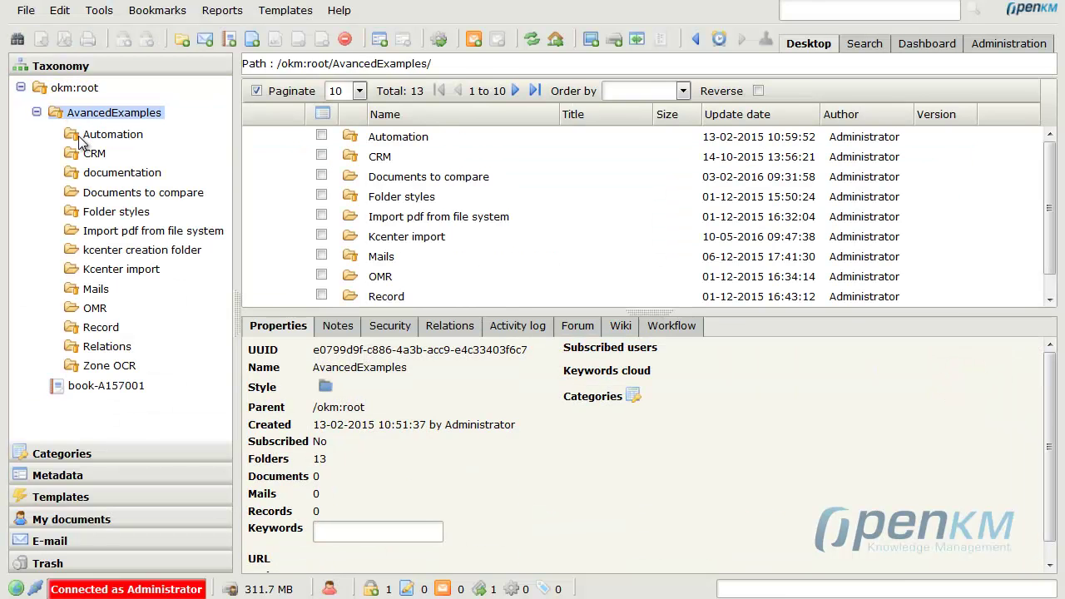
{"action": "left_click", "coordinate": [75, 140]}
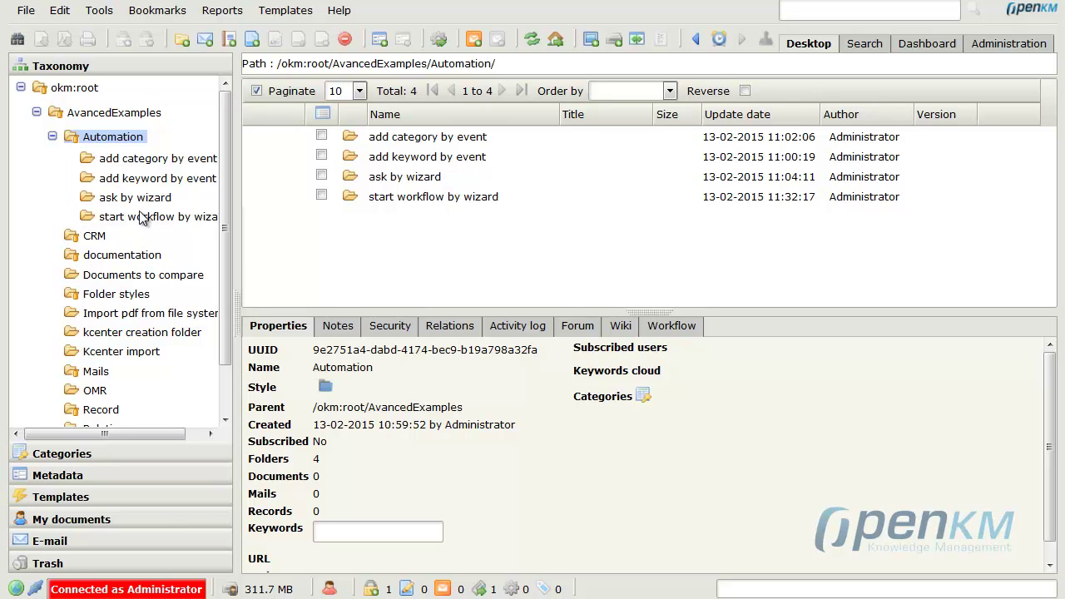
{"action": "left_click", "coordinate": [72, 238]}
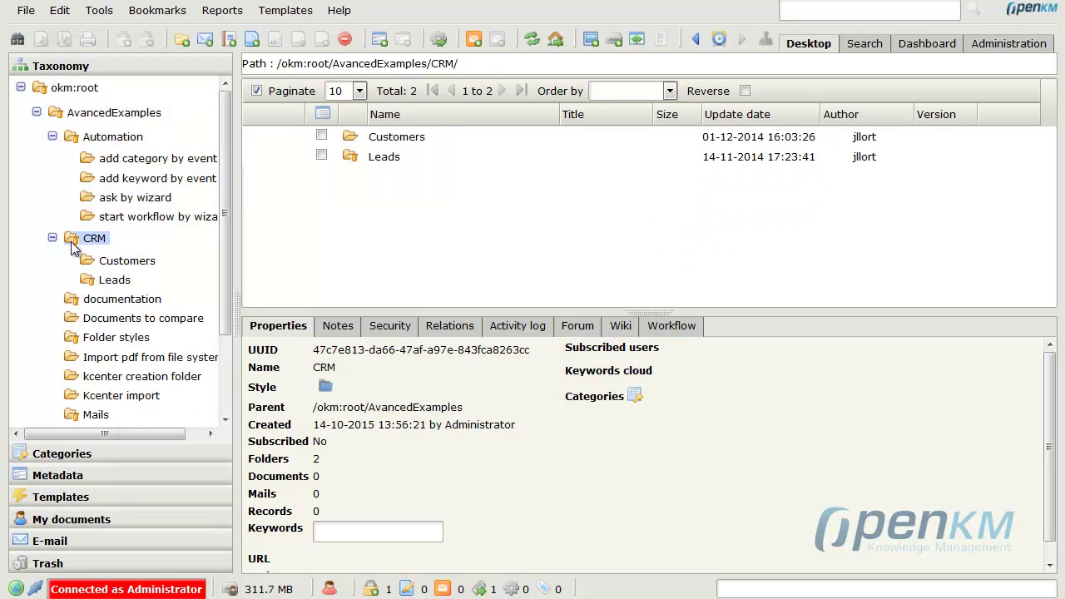
{"action": "left_click", "coordinate": [68, 302]}
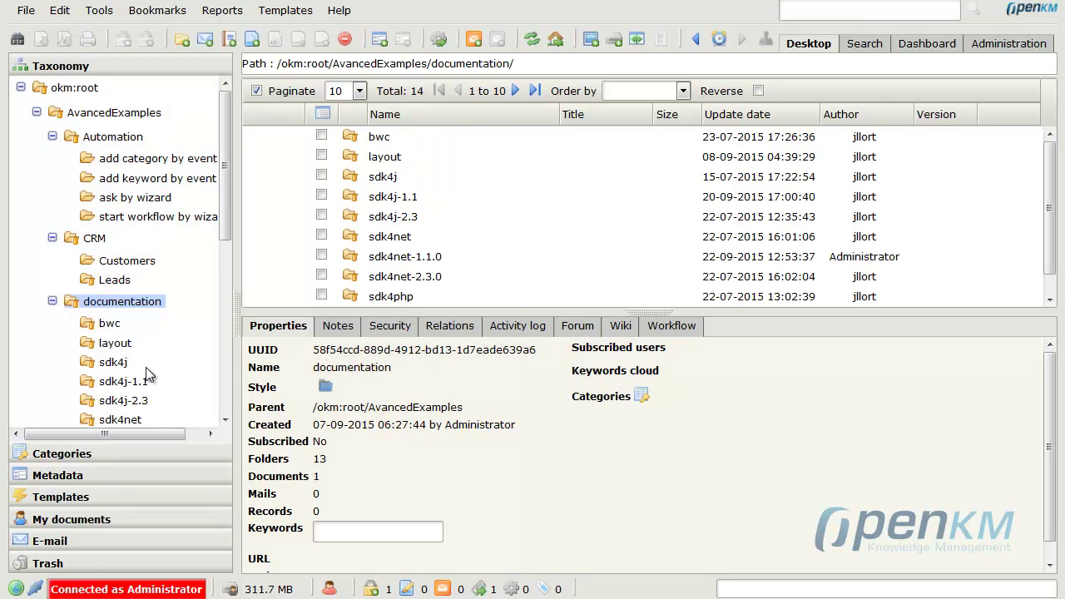
Preview Auth samples.html from the sdk4php-2.3.0 folder under documentation.
{"action": "left_click_drag", "start_coordinate": [229, 214], "coordinate": [217, 372]}
{"action": "scroll", "coordinate": [216, 377], "scroll_direction": "up", "scroll_amount": 3}
{"action": "left_click", "coordinate": [116, 274]}
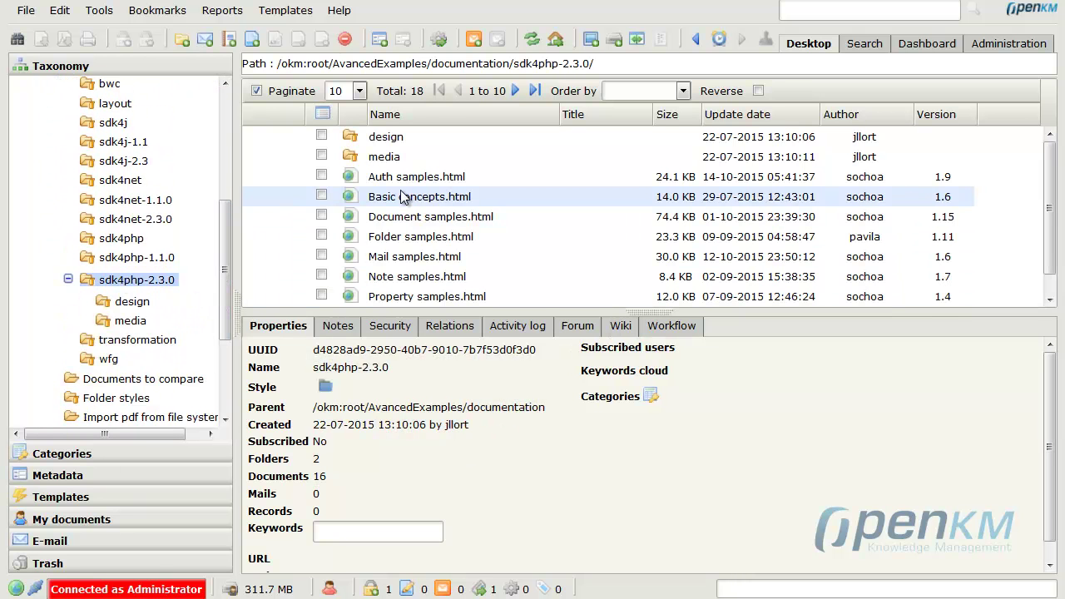
{"action": "left_click", "coordinate": [402, 180]}
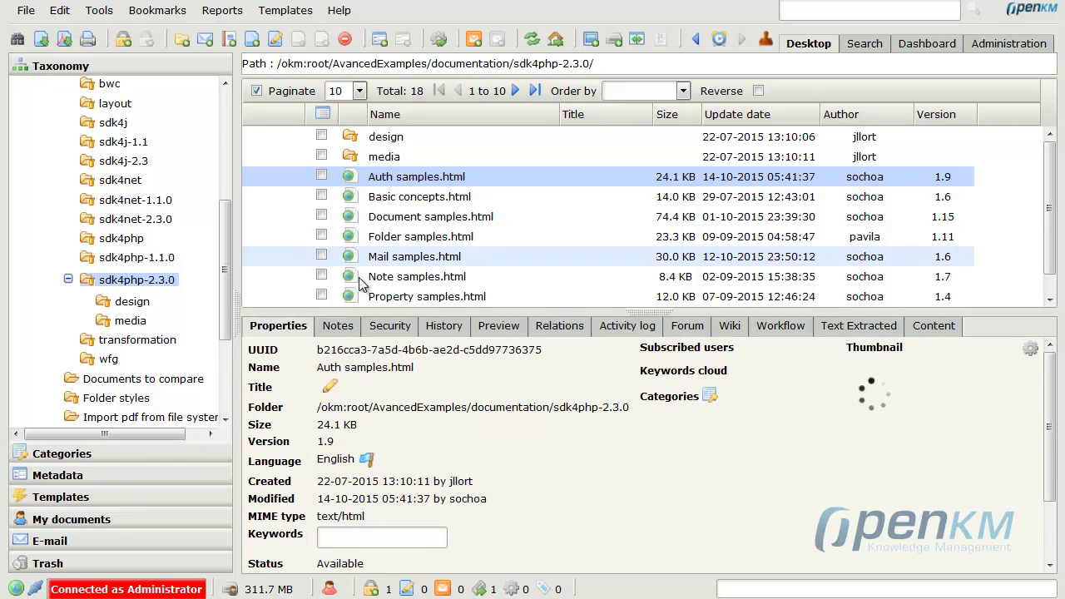
{"action": "left_click", "coordinate": [493, 331]}
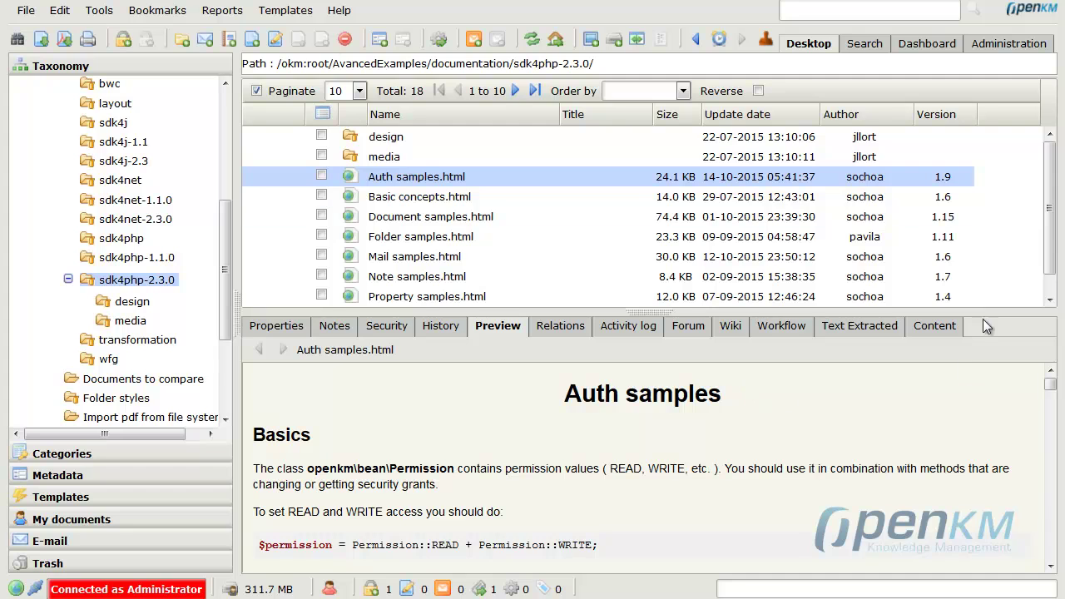
Review the LOGIN, LOGOUT and CREATE_.* entries of activity.log.actions in the administration configuration.
{"action": "left_click", "coordinate": [1034, 44]}
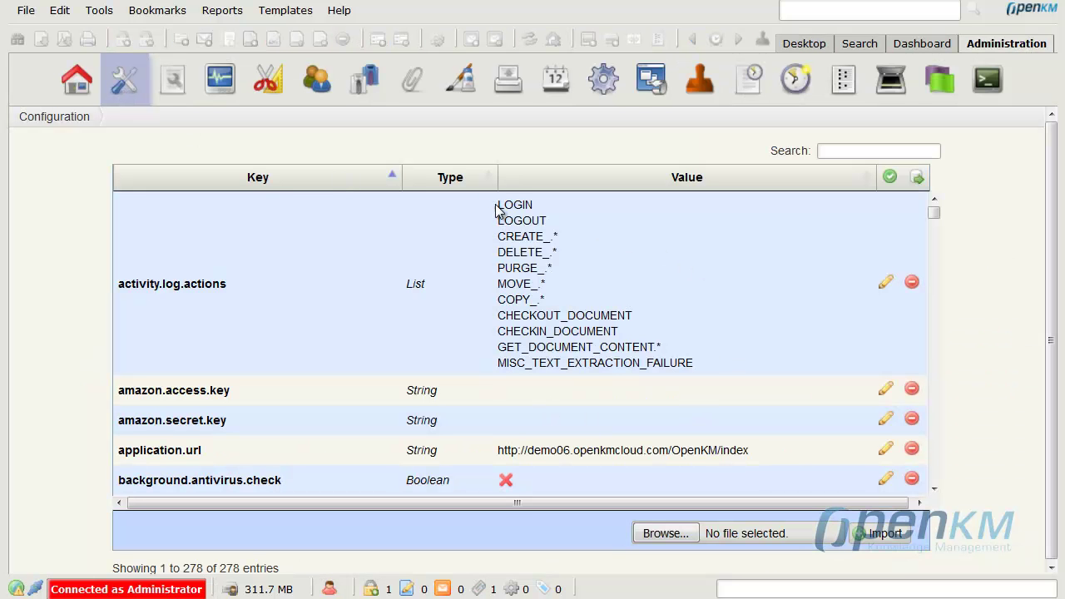
{"action": "left_click", "coordinate": [580, 213]}
{"action": "left_click_drag", "start_coordinate": [501, 219], "coordinate": [556, 226]}
{"action": "left_click", "coordinate": [585, 233]}
{"action": "left_click_drag", "start_coordinate": [497, 242], "coordinate": [538, 238]}
{"action": "left_click", "coordinate": [573, 238]}
Return to the okm:root document list and view AUB-OKM-questions.docx and the Abridged summary mail.
{"action": "left_click", "coordinate": [795, 42]}
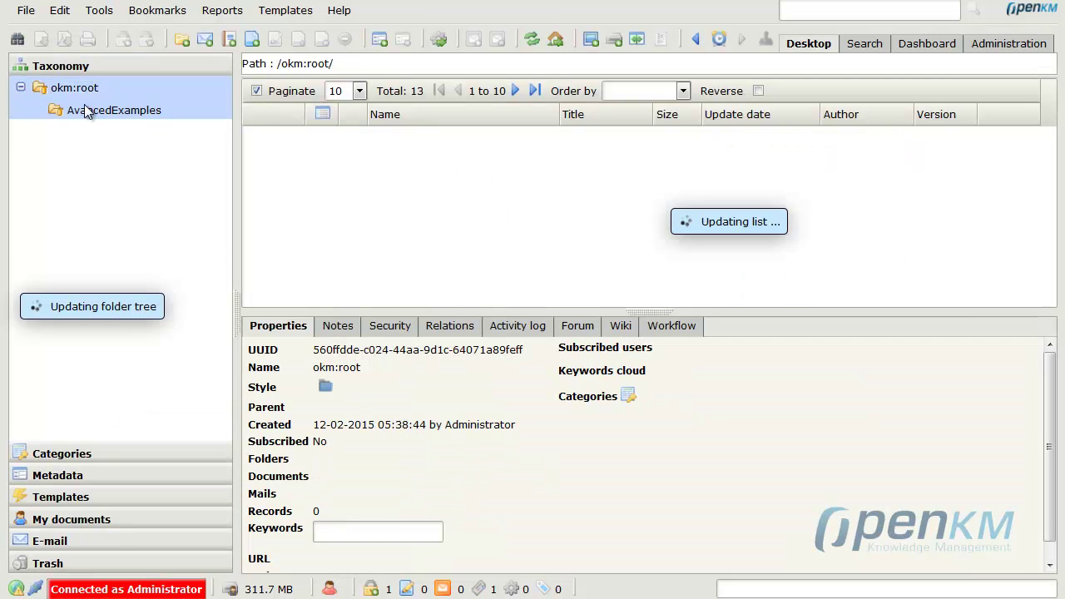
{"action": "left_click", "coordinate": [391, 158]}
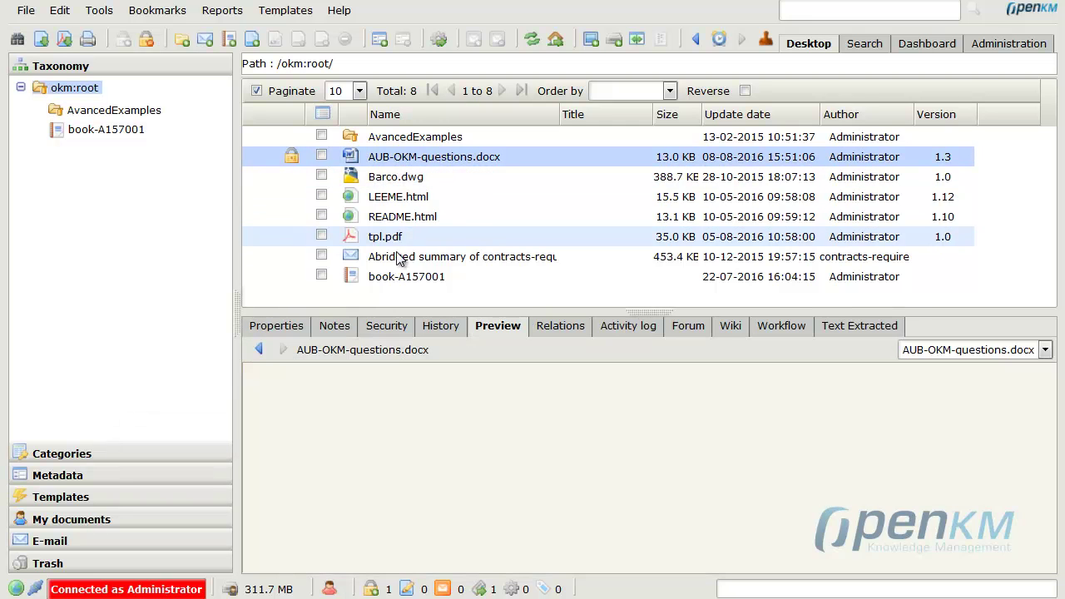
{"action": "left_click", "coordinate": [403, 257]}
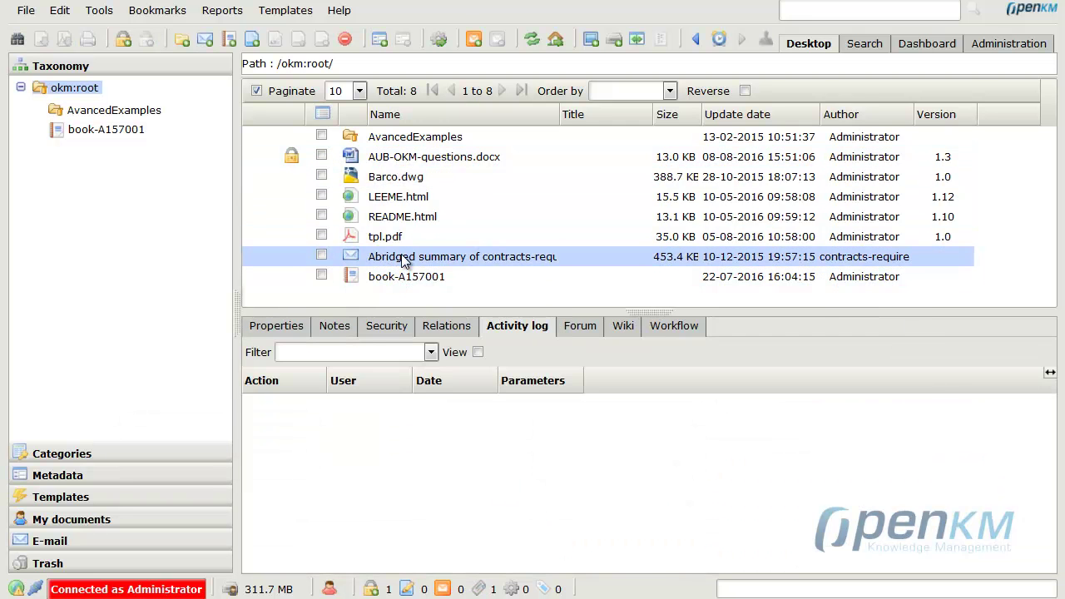
Highlight the DELETE_.*, PURGE_.*, MOVE_.* and COPY_.* entries of activity.log.actions in the administration configuration.
{"action": "left_click", "coordinate": [992, 50]}
{"action": "left_click_drag", "start_coordinate": [499, 254], "coordinate": [536, 301]}
{"action": "left_click", "coordinate": [516, 300]}
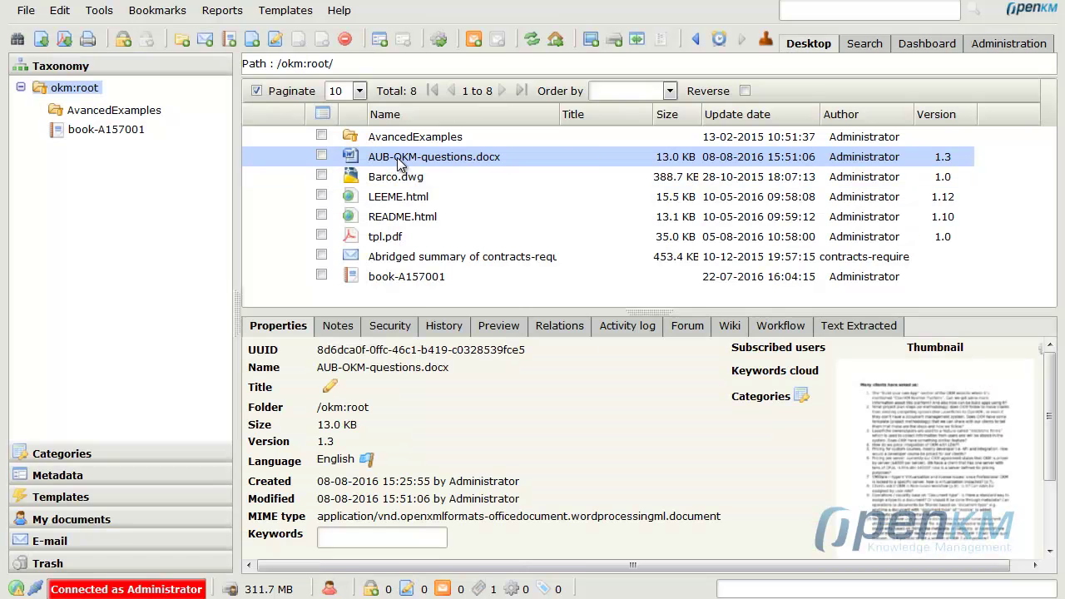
Delete AUB-OKM-questions.docx from the okm:root folder and confirm the deletion.
{"action": "right_click", "coordinate": [400, 158]}
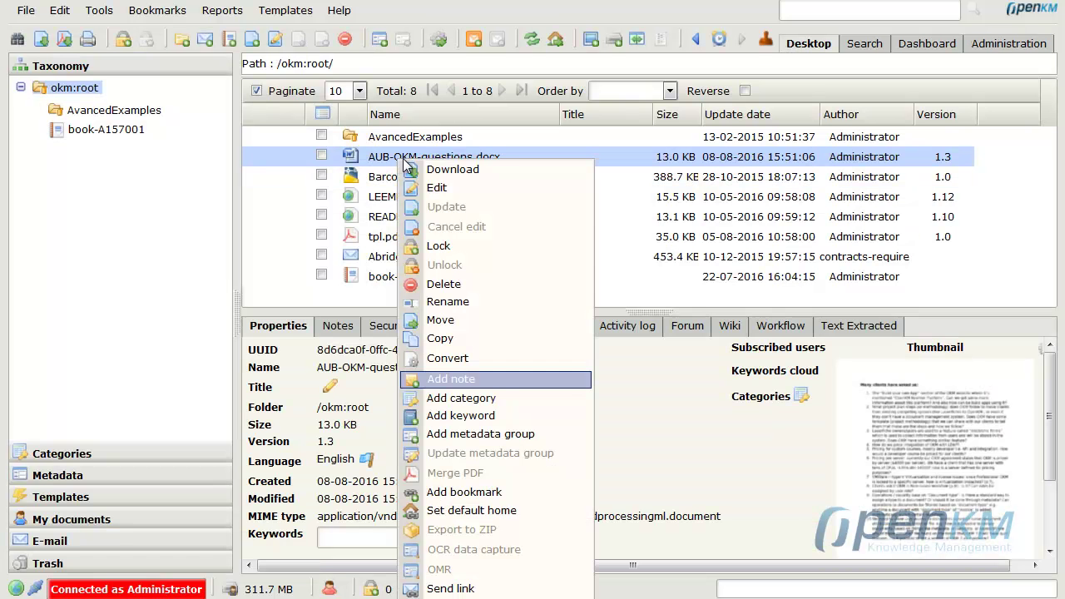
{"action": "left_click", "coordinate": [505, 288]}
{"action": "left_click", "coordinate": [571, 328]}
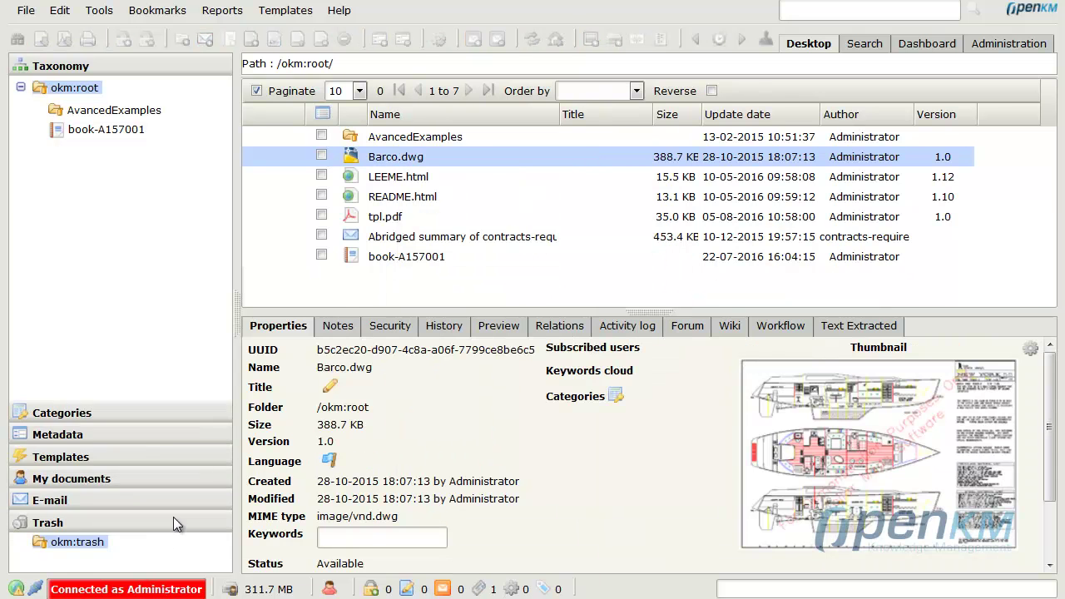
Purge the whole okm:trash and check its okmAdmin folder.
{"action": "left_click", "coordinate": [174, 522]}
{"action": "right_click", "coordinate": [84, 222]}
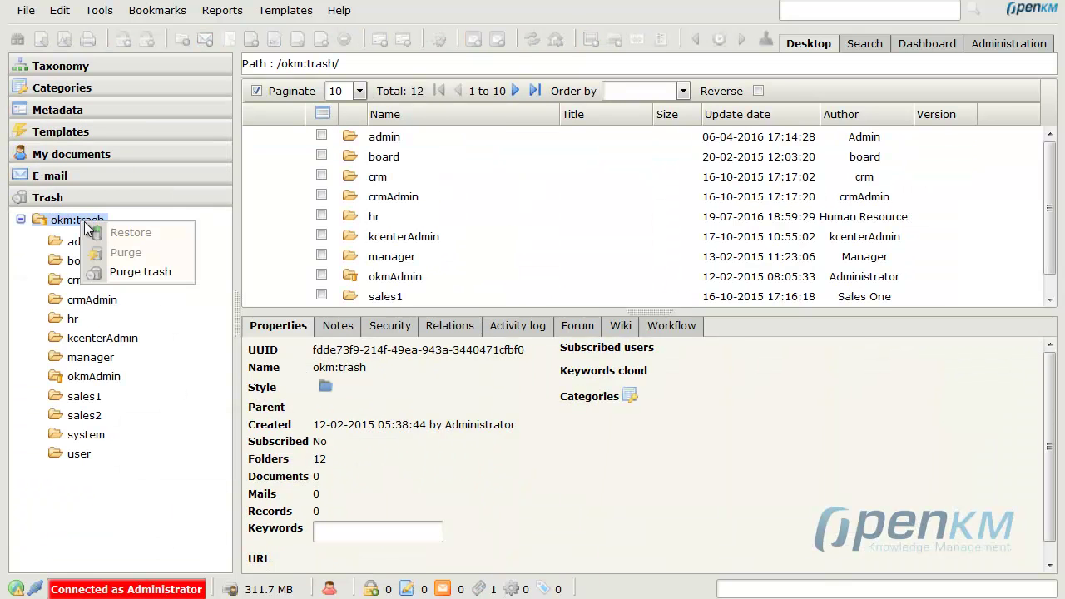
{"action": "left_click", "coordinate": [140, 274]}
{"action": "left_click", "coordinate": [566, 330]}
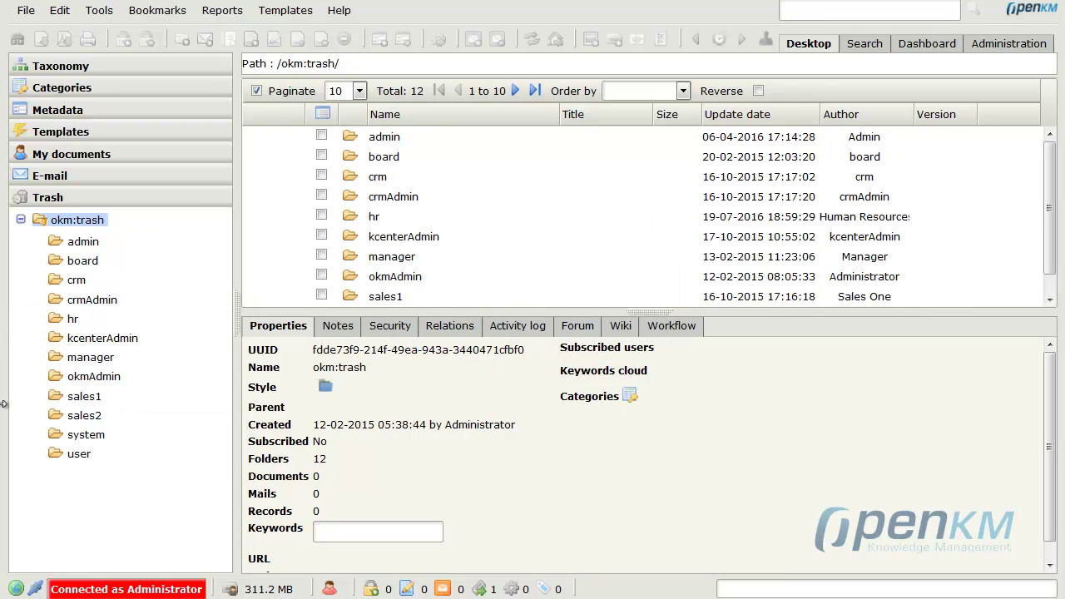
{"action": "left_click", "coordinate": [93, 376]}
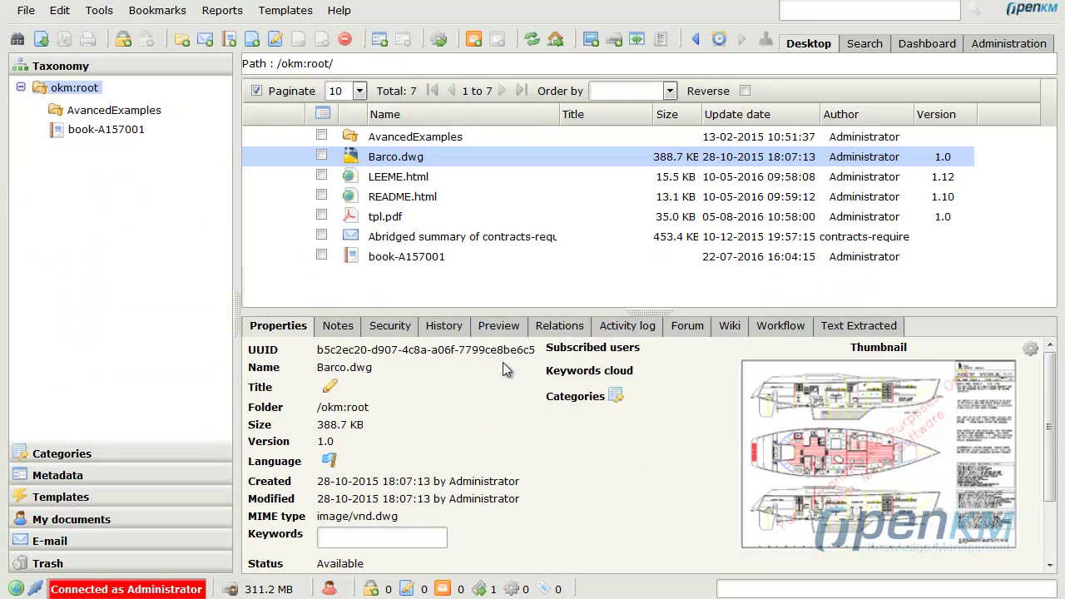
Move tpl.pdf from okm:root into the AvancedExamples folder.
{"action": "right_click", "coordinate": [385, 218]}
{"action": "left_click", "coordinate": [440, 382]}
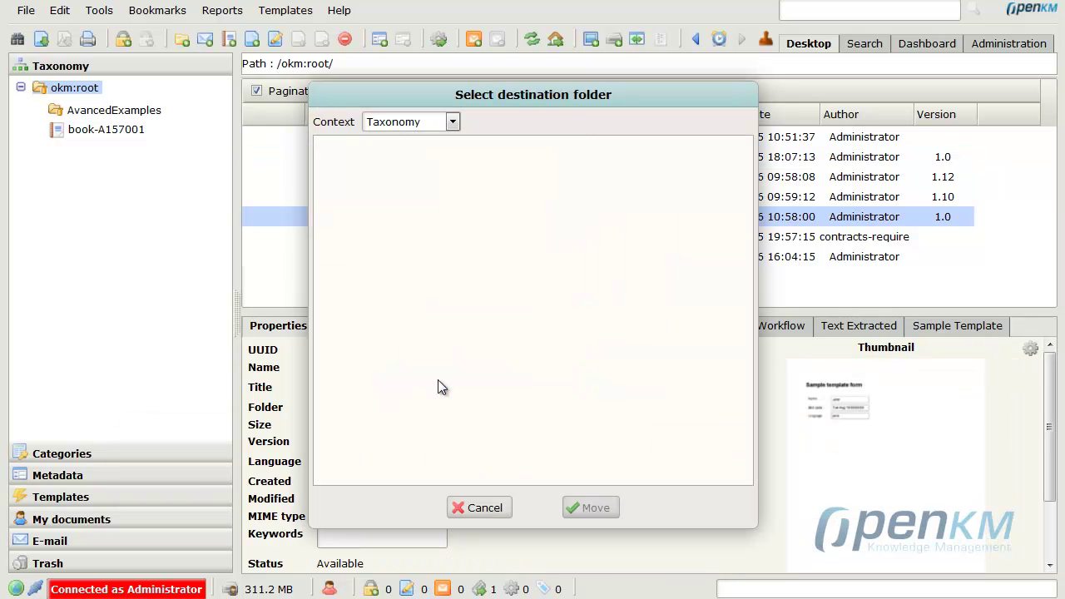
{"action": "left_click", "coordinate": [364, 168]}
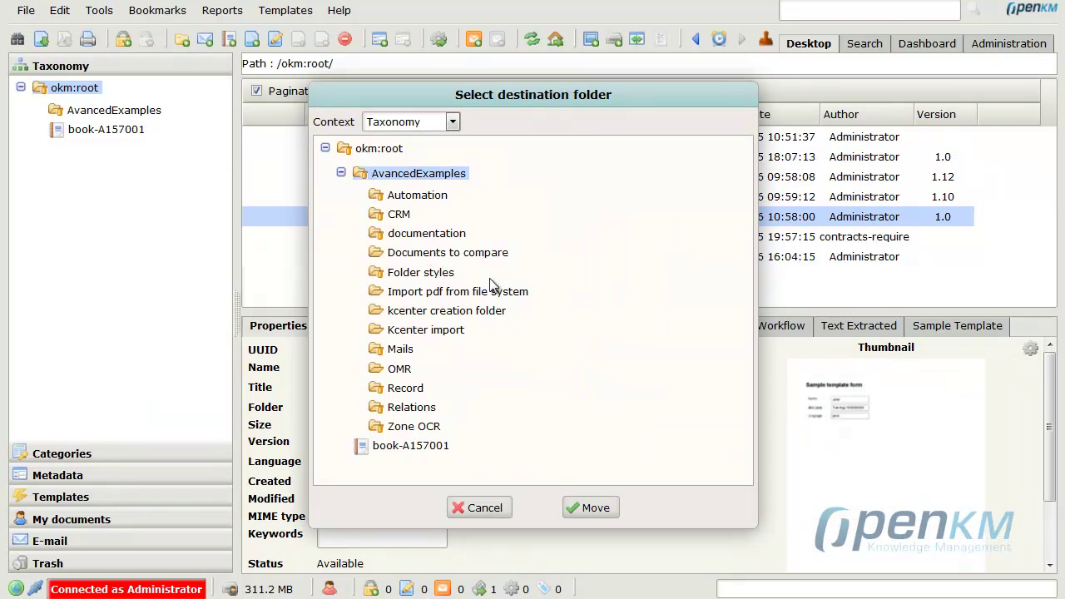
{"action": "left_click", "coordinate": [600, 507]}
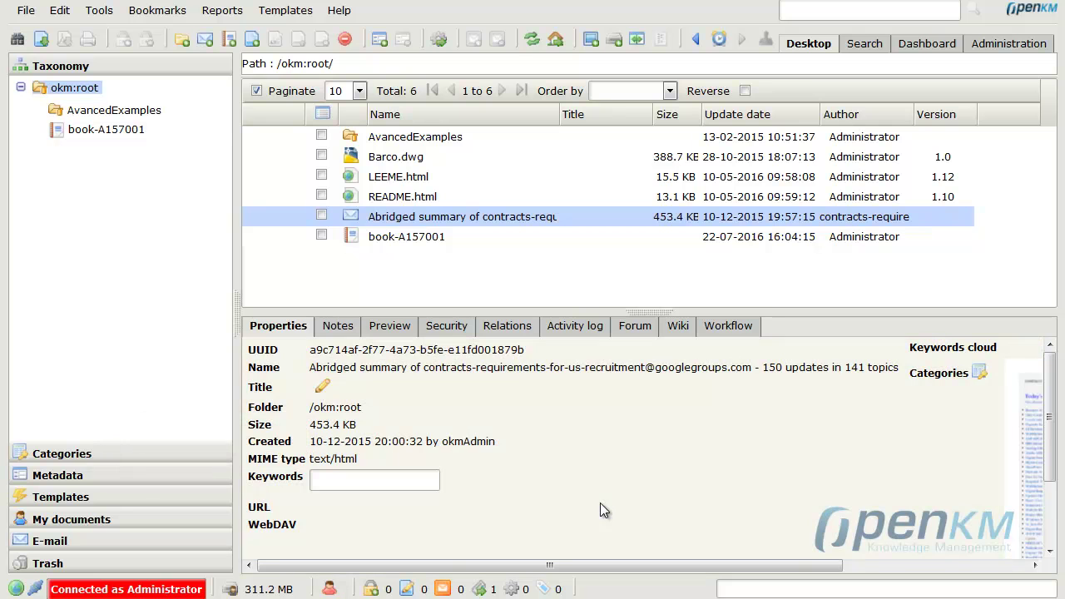
Copy the Abridged summary mail from okm:root into the AvancedExamples folder.
{"action": "right_click", "coordinate": [383, 221]}
{"action": "left_click", "coordinate": [434, 399]}
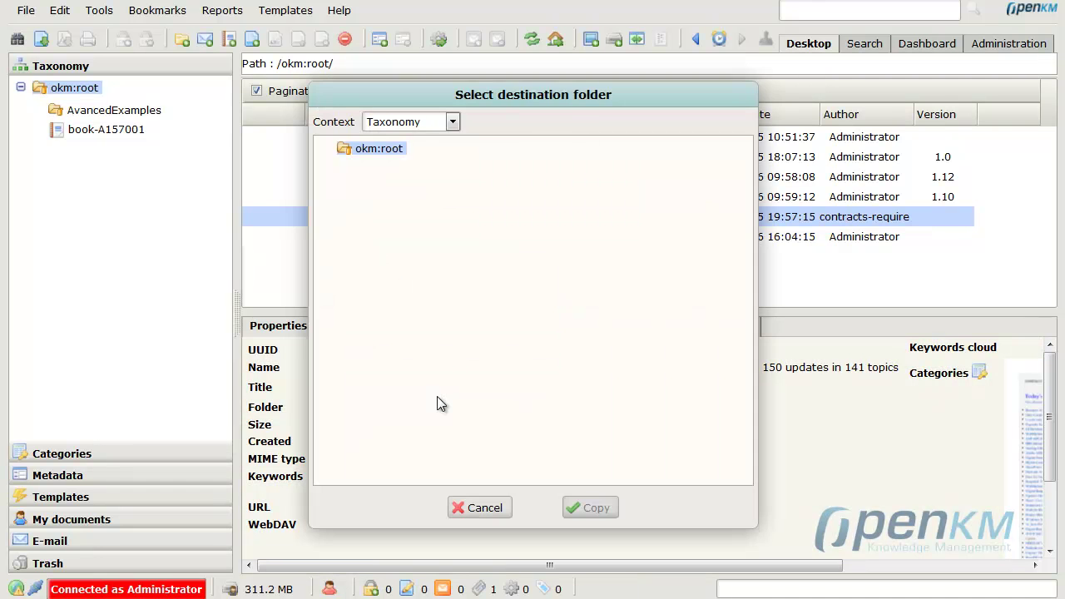
{"action": "left_click", "coordinate": [366, 171]}
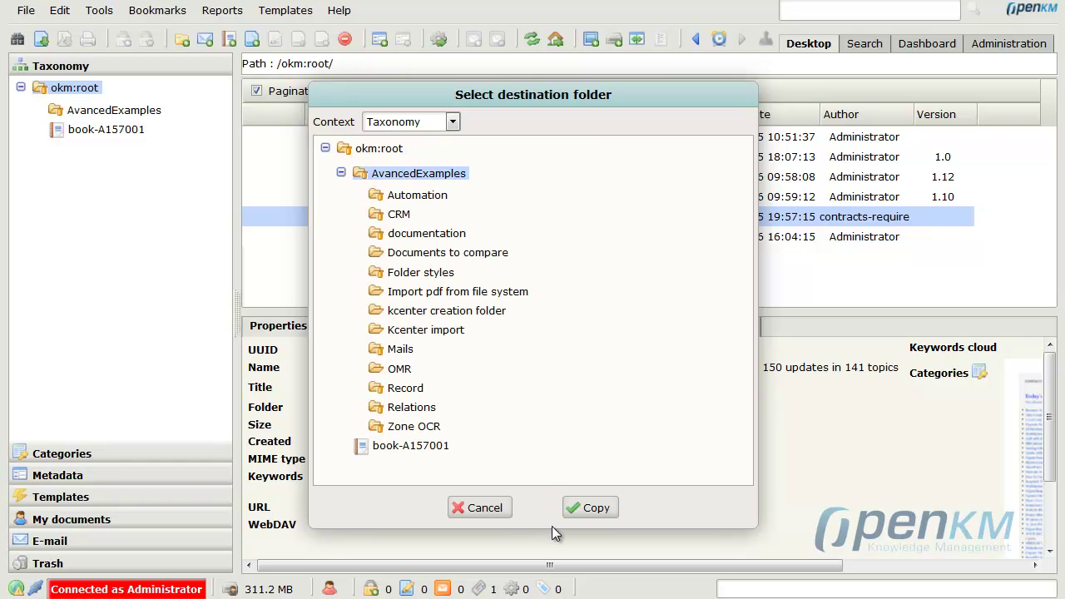
{"action": "left_click", "coordinate": [591, 510]}
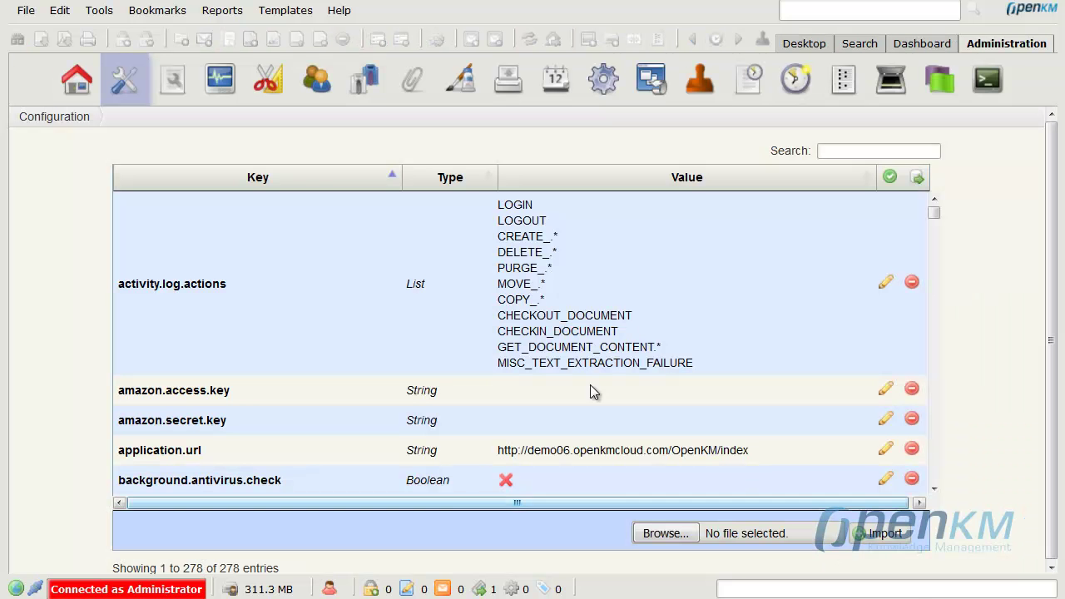
Highlight CHECKOUT_DOCUMENT in activity.log.actions and check out AUB-OKM-questions.docx for editing in okm:root.
{"action": "left_click_drag", "start_coordinate": [497, 316], "coordinate": [634, 317]}
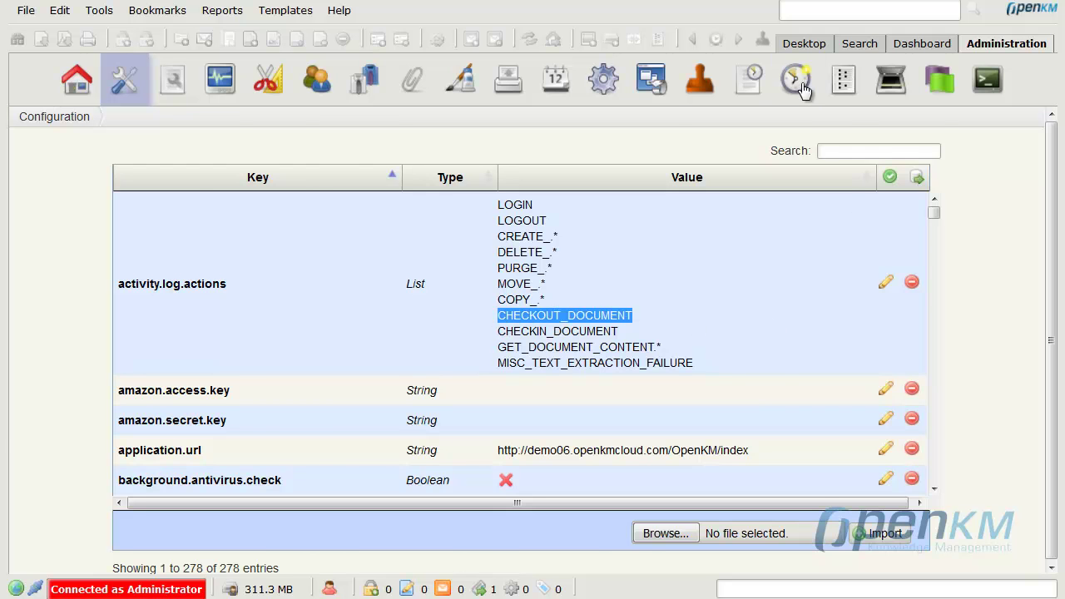
{"action": "left_click", "coordinate": [800, 45]}
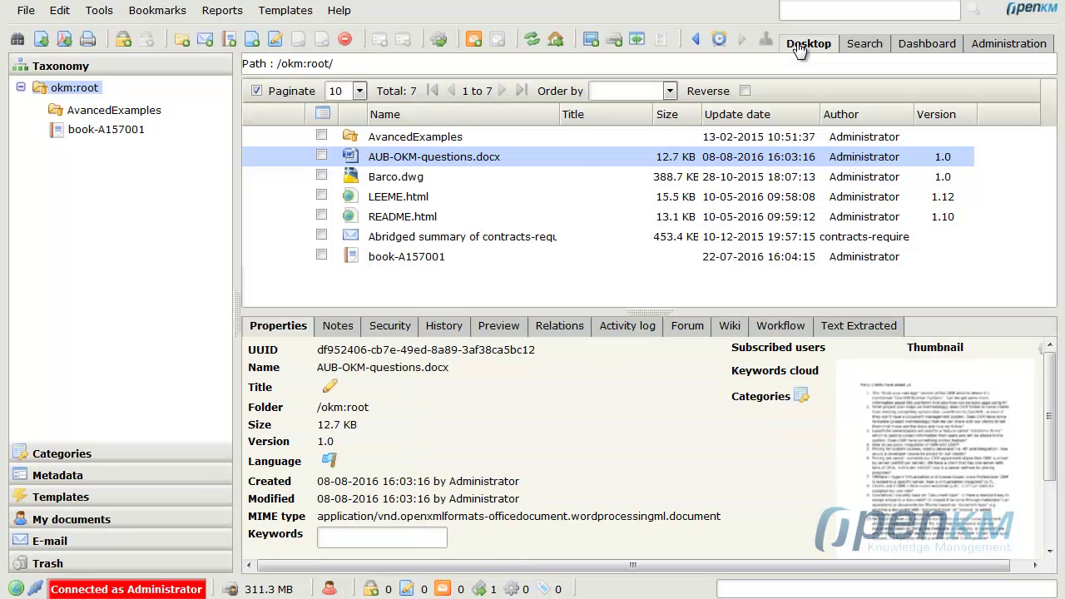
{"action": "left_click", "coordinate": [274, 39]}
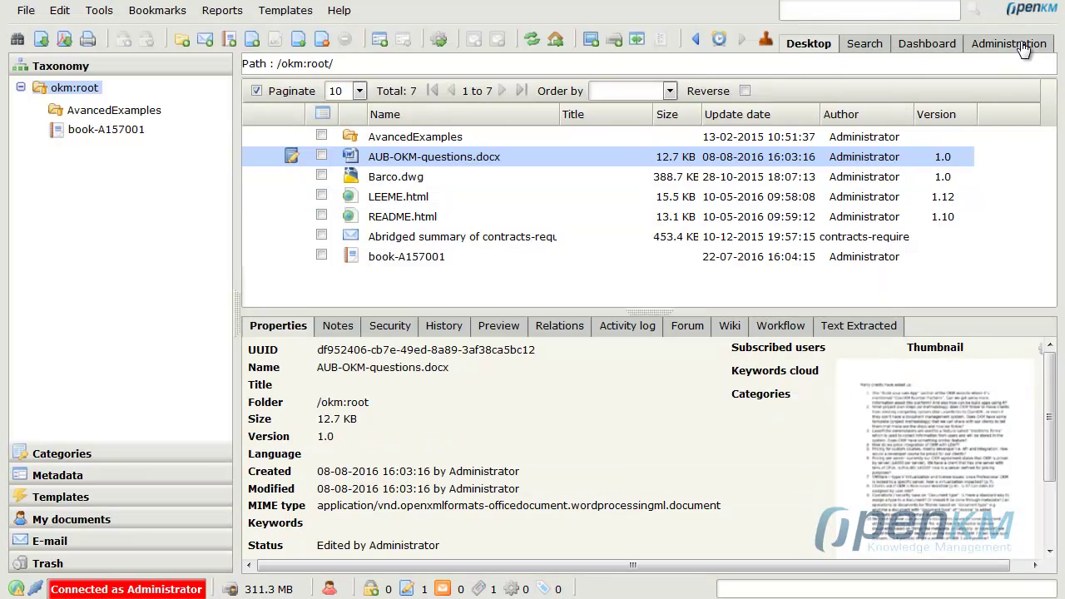
Highlight CHECKIN_DOCUMENT in activity.log.actions and check in AUB-OKM-questions.docx with no comment or major version increment.
{"action": "left_click", "coordinate": [1022, 48]}
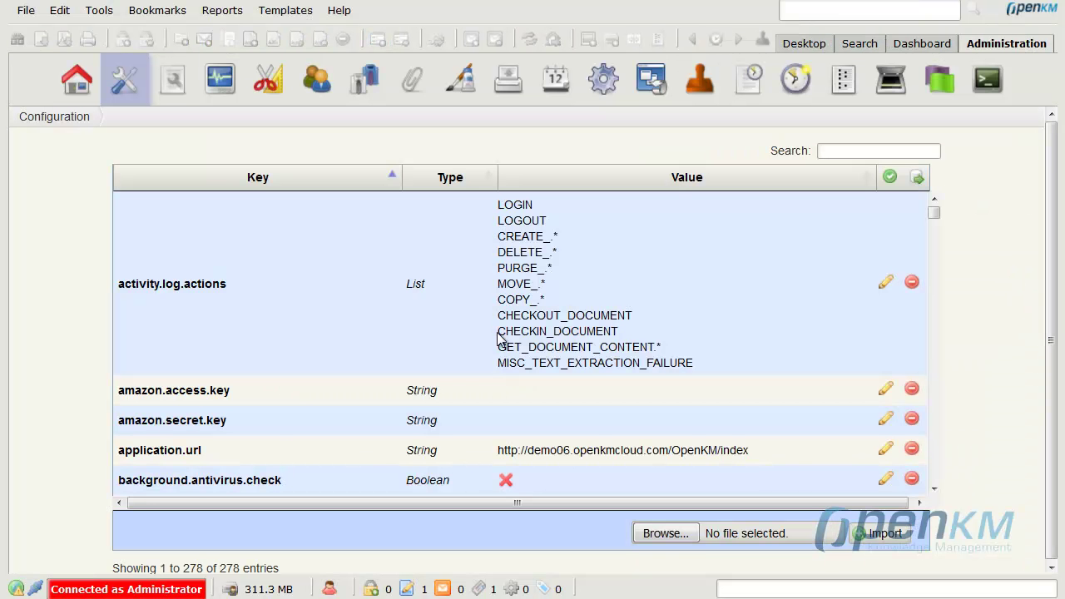
{"action": "left_click_drag", "start_coordinate": [498, 333], "coordinate": [641, 337]}
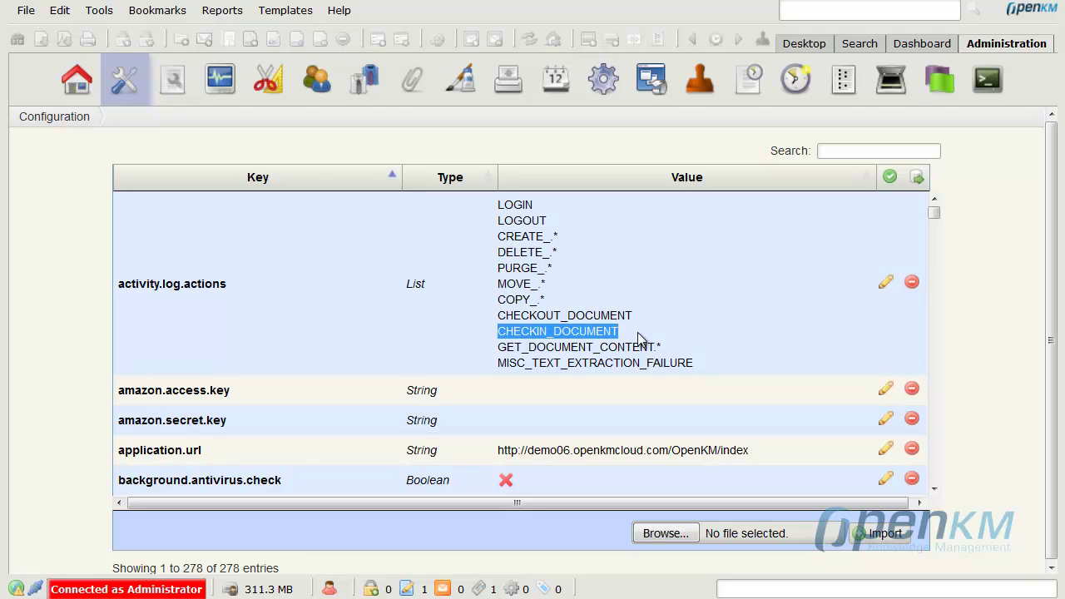
{"action": "left_click", "coordinate": [800, 43]}
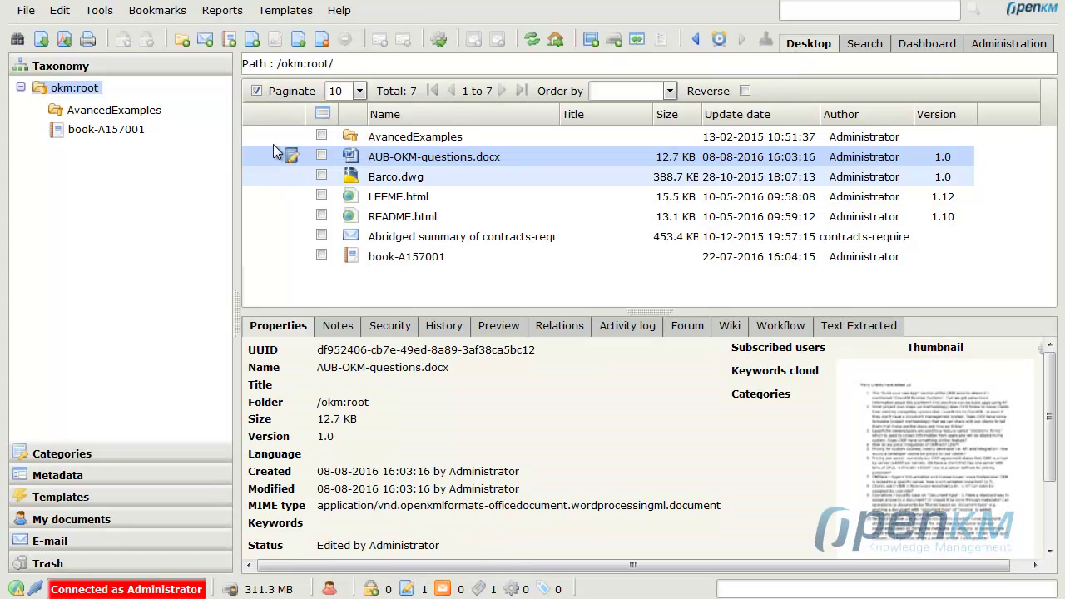
{"action": "left_click", "coordinate": [300, 42]}
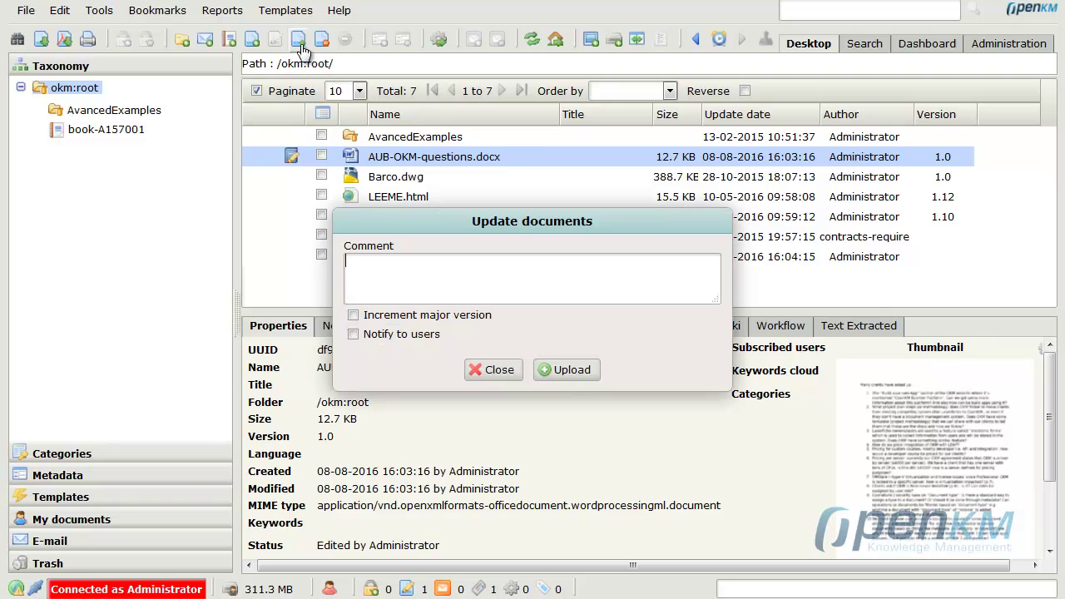
{"action": "left_click", "coordinate": [574, 371]}
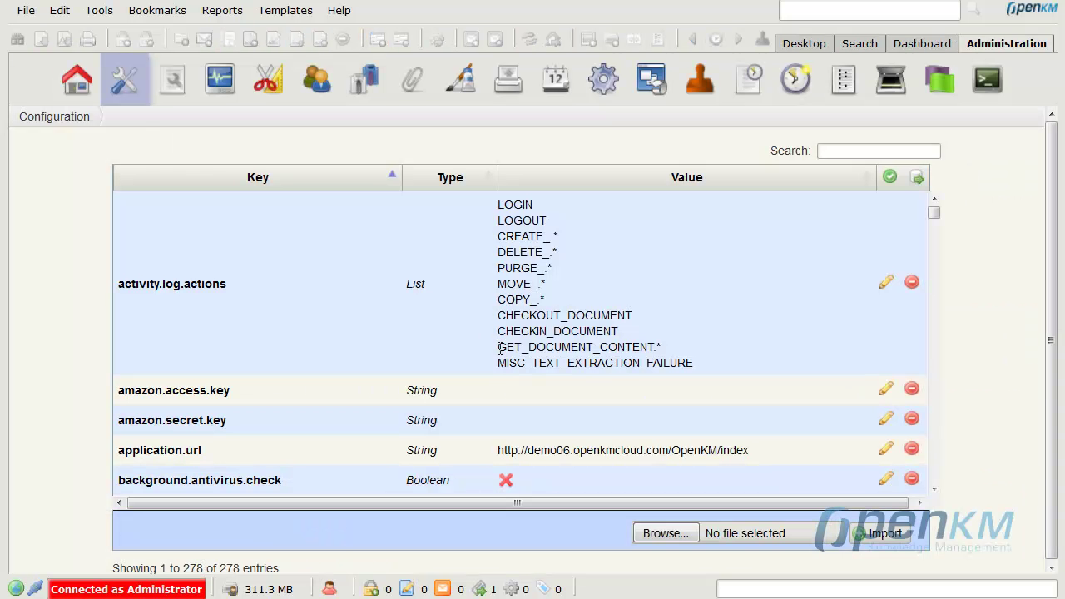
Highlight the GET_DOCUMENT_CONTENT.* and MISC_TEXT_EXTRACTION_FAILURE entries of activity.log.actions in the administration configuration.
{"action": "left_click_drag", "start_coordinate": [499, 349], "coordinate": [663, 350]}
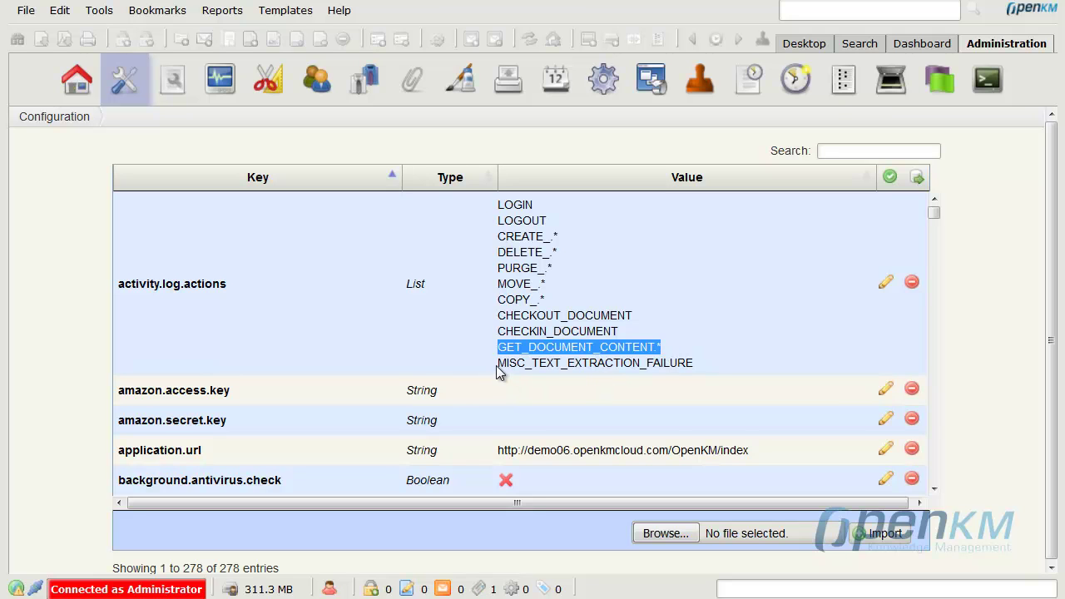
{"action": "left_click_drag", "start_coordinate": [497, 366], "coordinate": [588, 373]}
{"action": "left_click", "coordinate": [707, 372]}
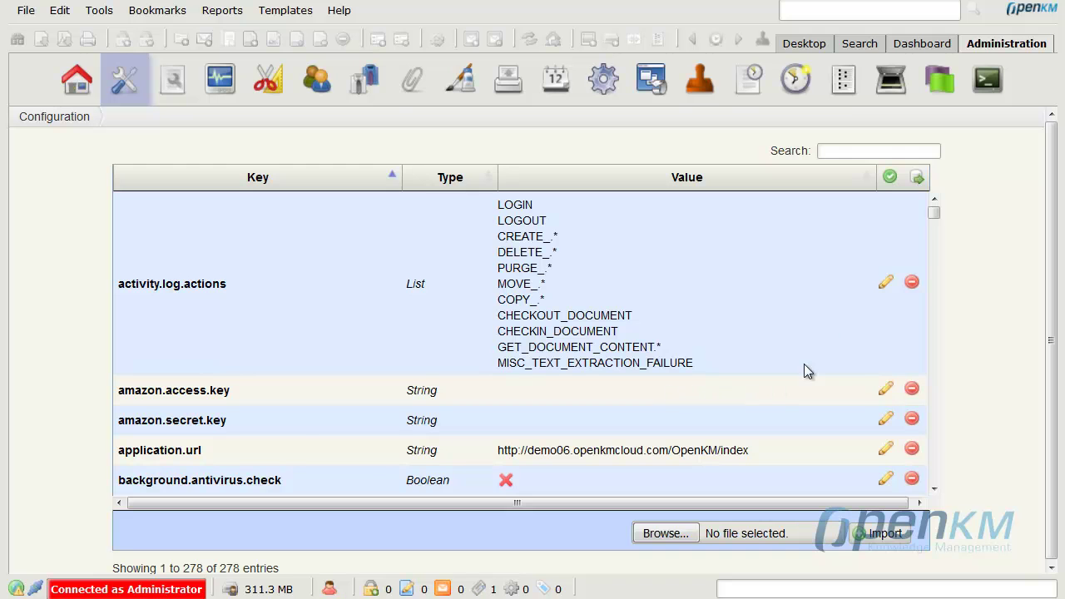
Show the search form in advanced mode with its Content field, and return to the okm:root document list.
{"action": "left_click", "coordinate": [807, 46]}
{"action": "left_click", "coordinate": [861, 50]}
{"action": "left_click", "coordinate": [693, 67]}
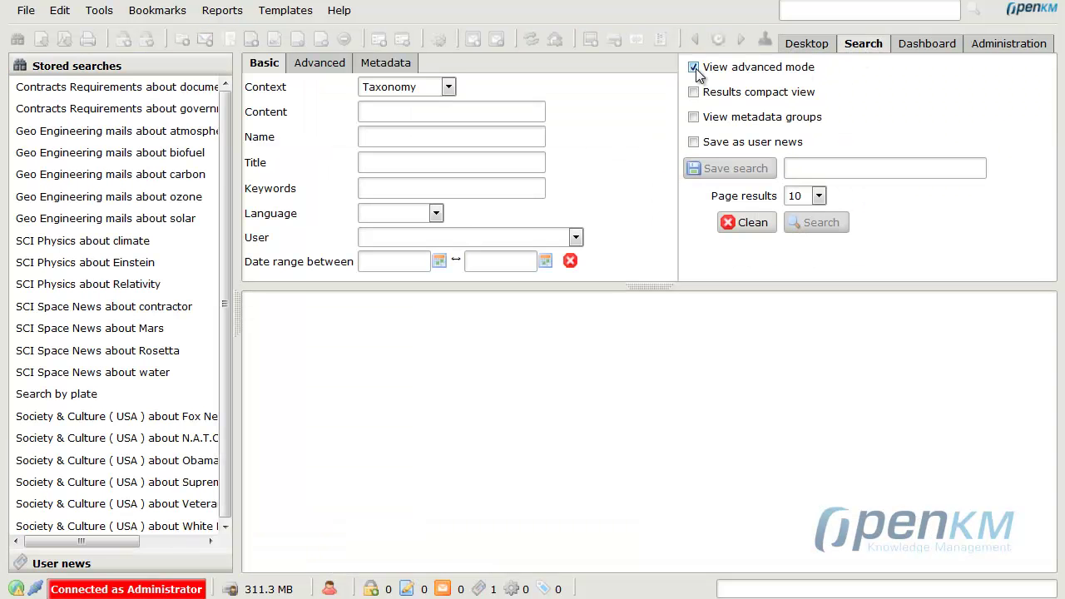
{"action": "left_click", "coordinate": [444, 113]}
{"action": "left_click", "coordinate": [800, 48]}
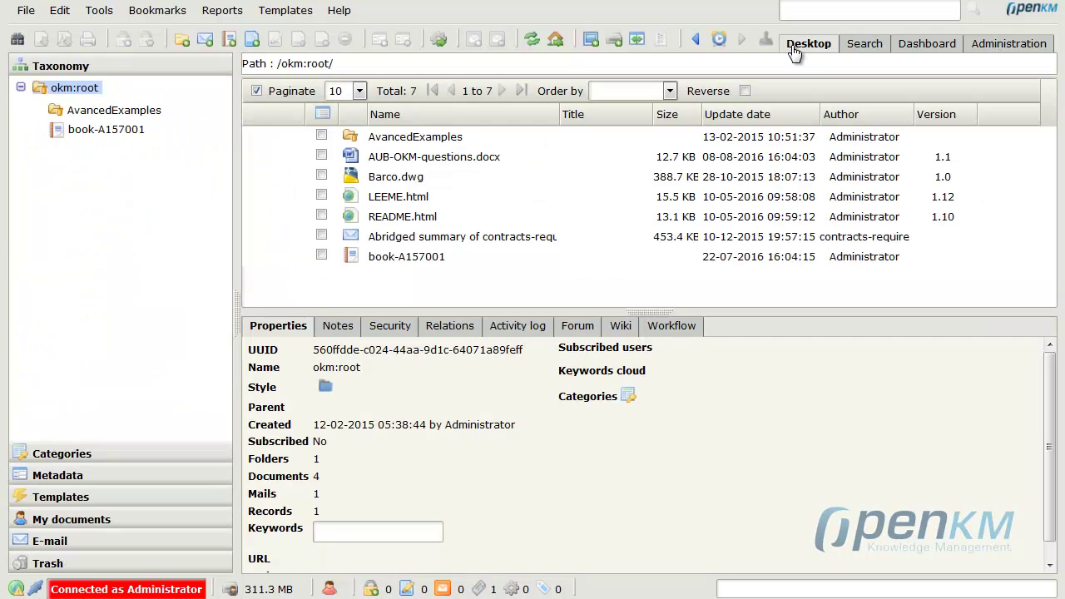
Select AUB-OKM-questions.docx in okm:root, and check the statistics page in the administration area.
{"action": "left_click", "coordinate": [416, 160]}
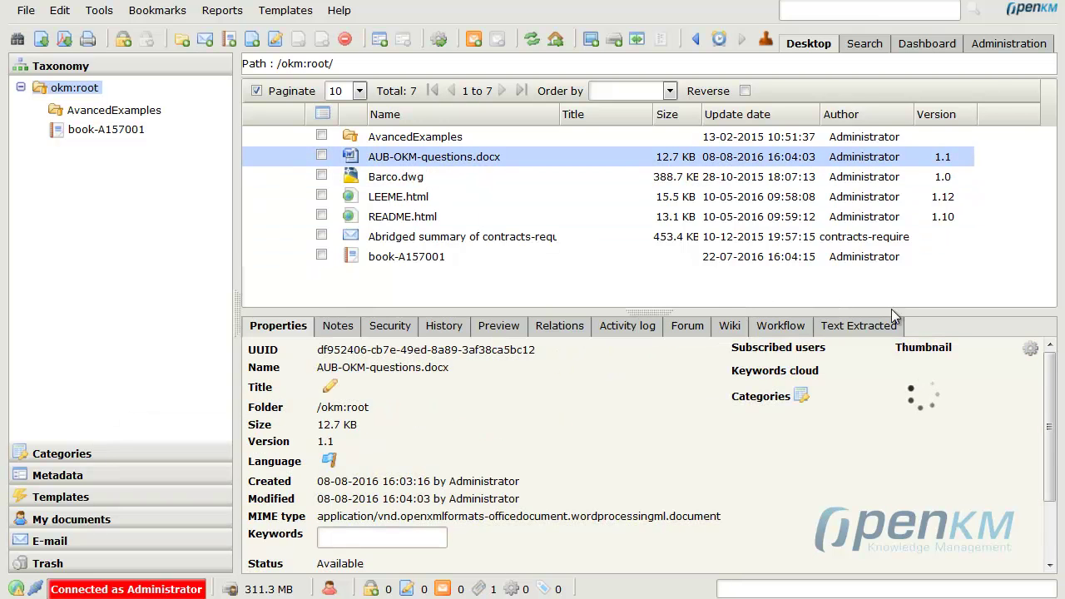
{"action": "left_click", "coordinate": [1001, 45]}
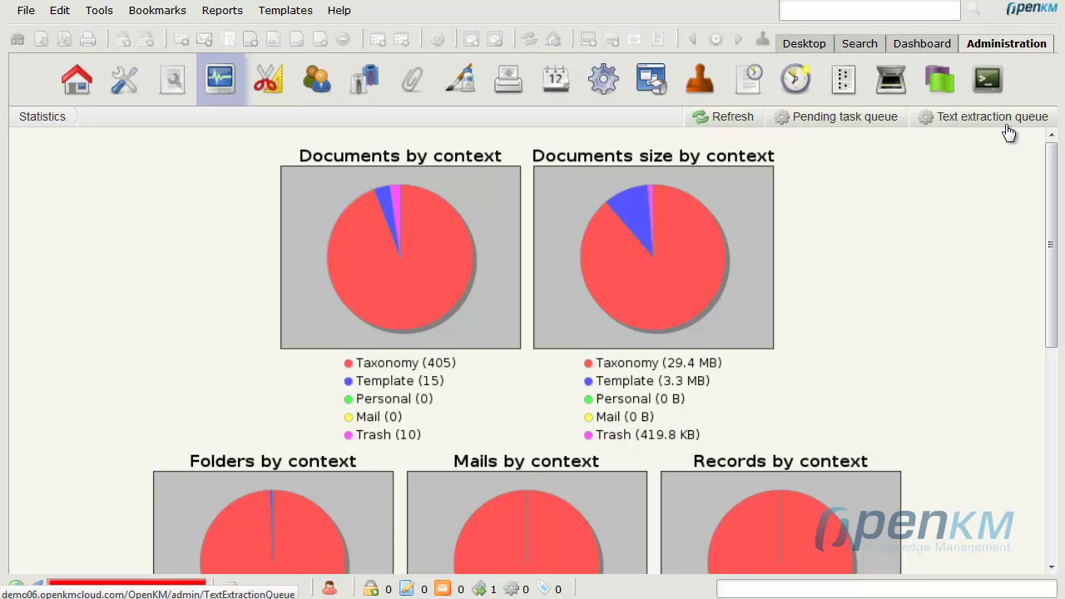
{"action": "left_click", "coordinate": [804, 46]}
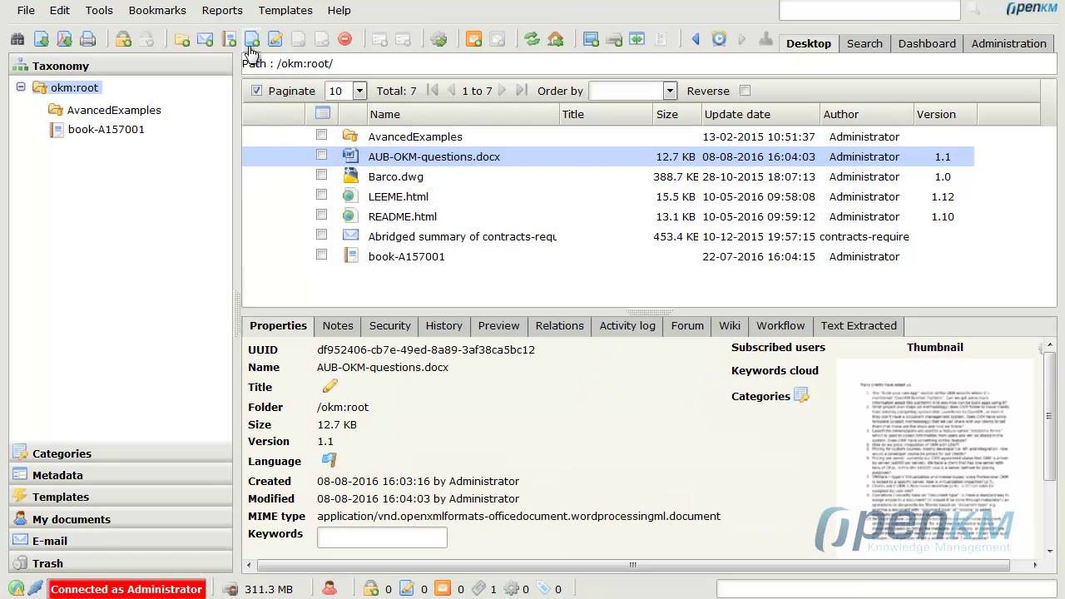
Upload openkm.odt as a new document to okm:root.
{"action": "left_click", "coordinate": [251, 40]}
{"action": "left_click", "coordinate": [371, 137]}
{"action": "left_click", "coordinate": [563, 214]}
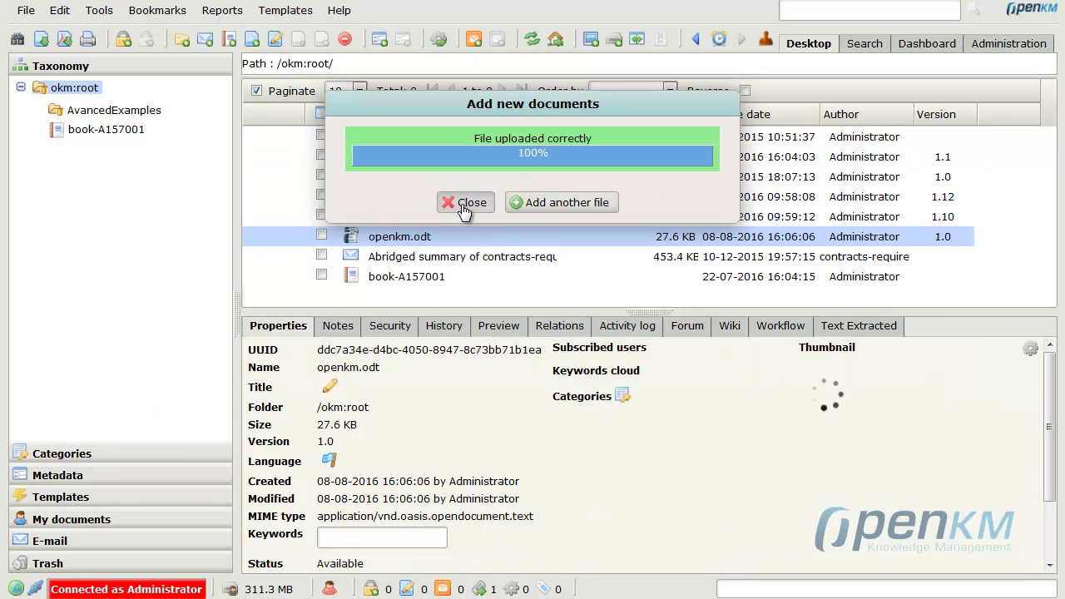
{"action": "left_click", "coordinate": [464, 204]}
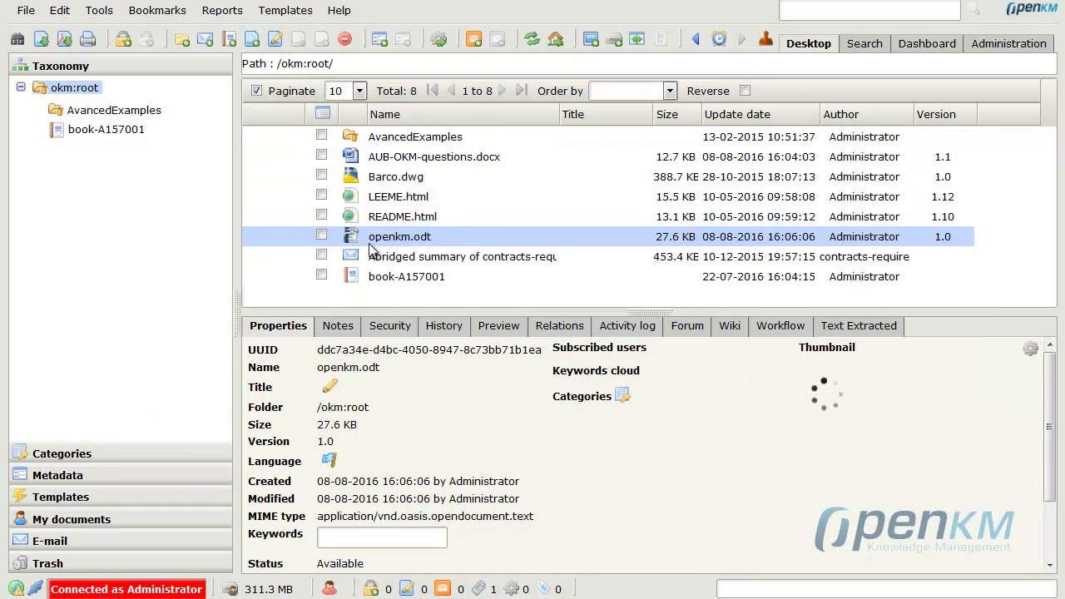
Enlarge the thumbnail of openkm.odt to read its content, and enter "architecture" as the content term in the search form.
{"action": "left_click", "coordinate": [844, 434]}
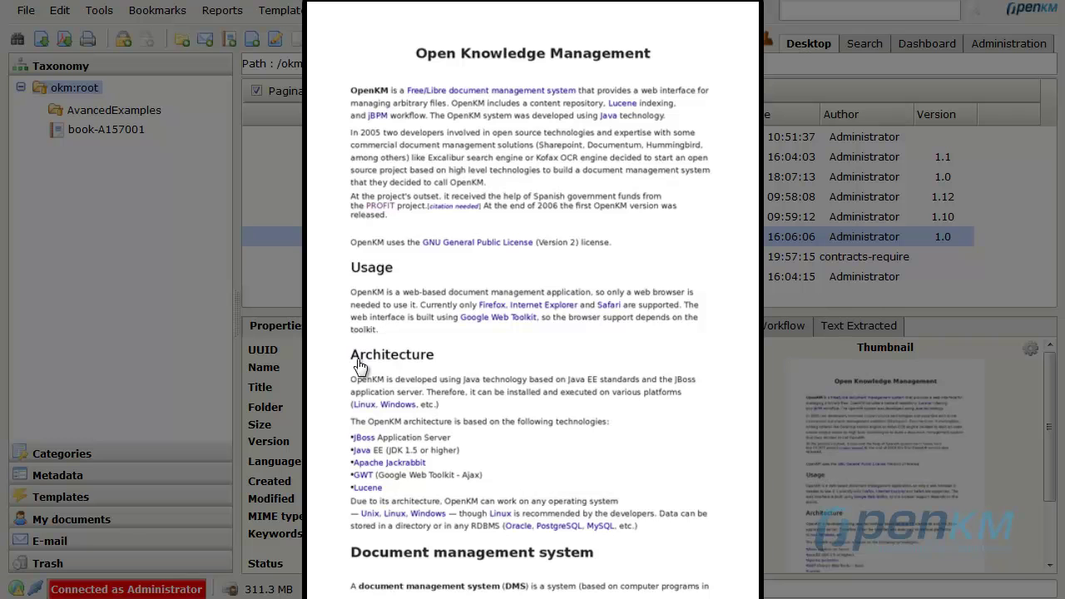
{"action": "left_click", "coordinate": [777, 366]}
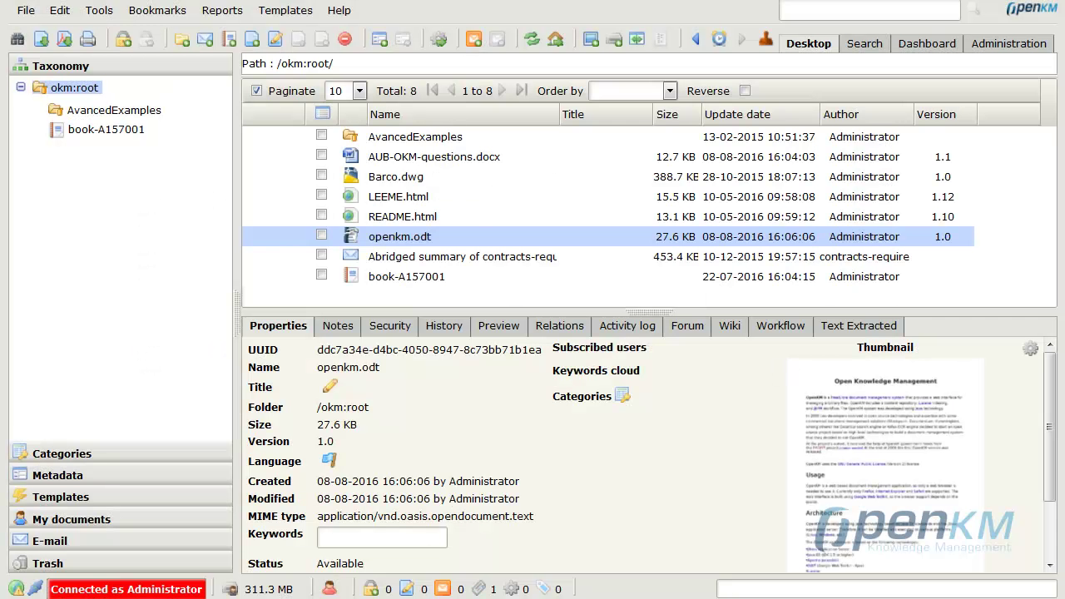
{"action": "left_click", "coordinate": [864, 44]}
{"action": "left_click", "coordinate": [427, 117]}
{"action": "type", "text": "architecture"}
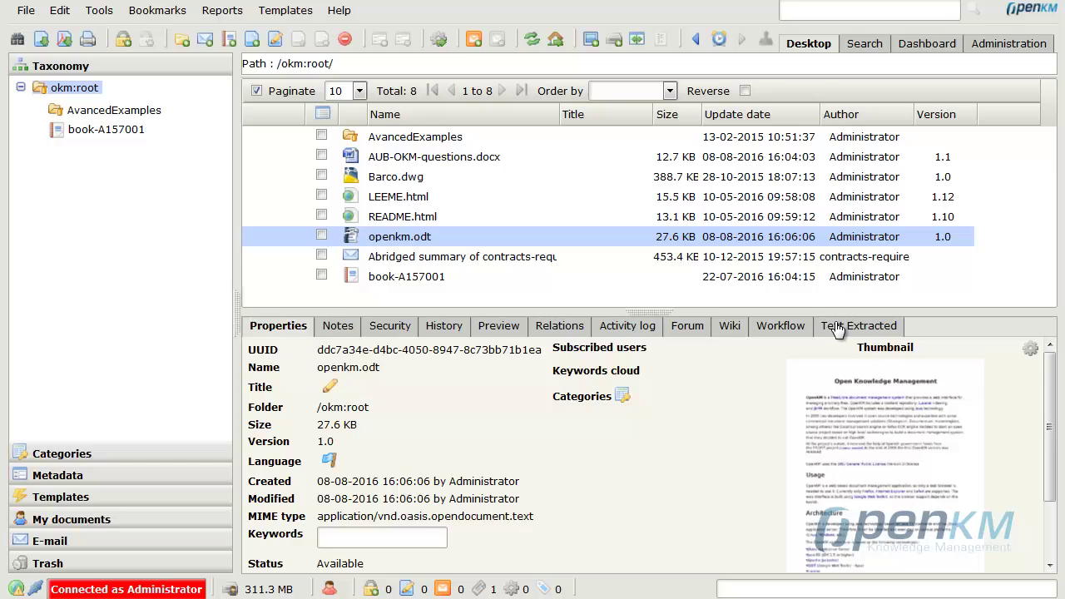
Check the extracted text of openkm.odt, and highlight its entry among the pending extractions in the text extraction queue.
{"action": "left_click", "coordinate": [840, 326]}
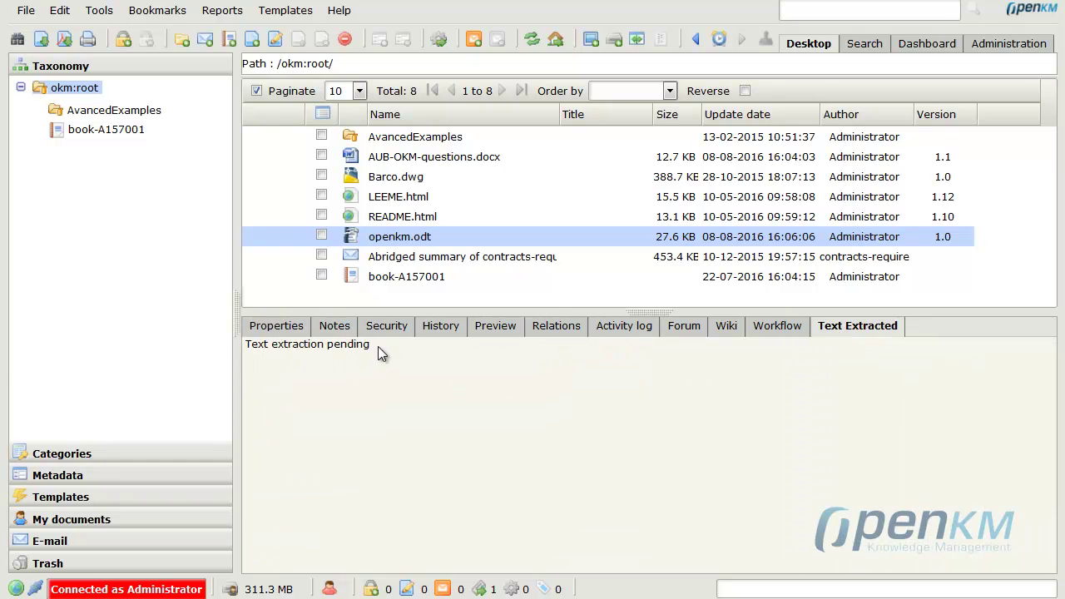
{"action": "left_click", "coordinate": [1013, 44]}
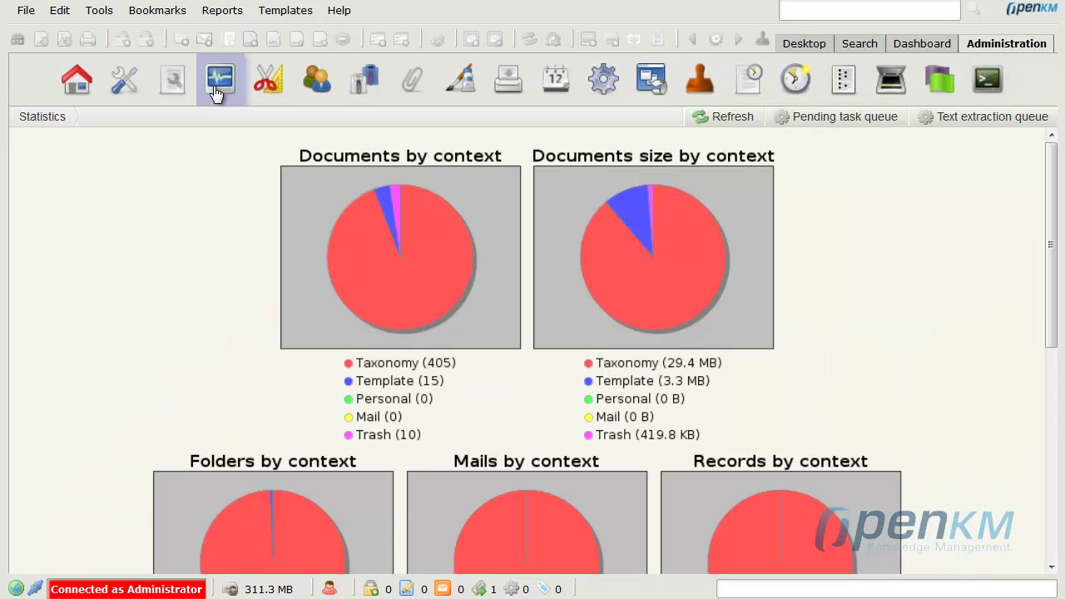
{"action": "left_click", "coordinate": [968, 119]}
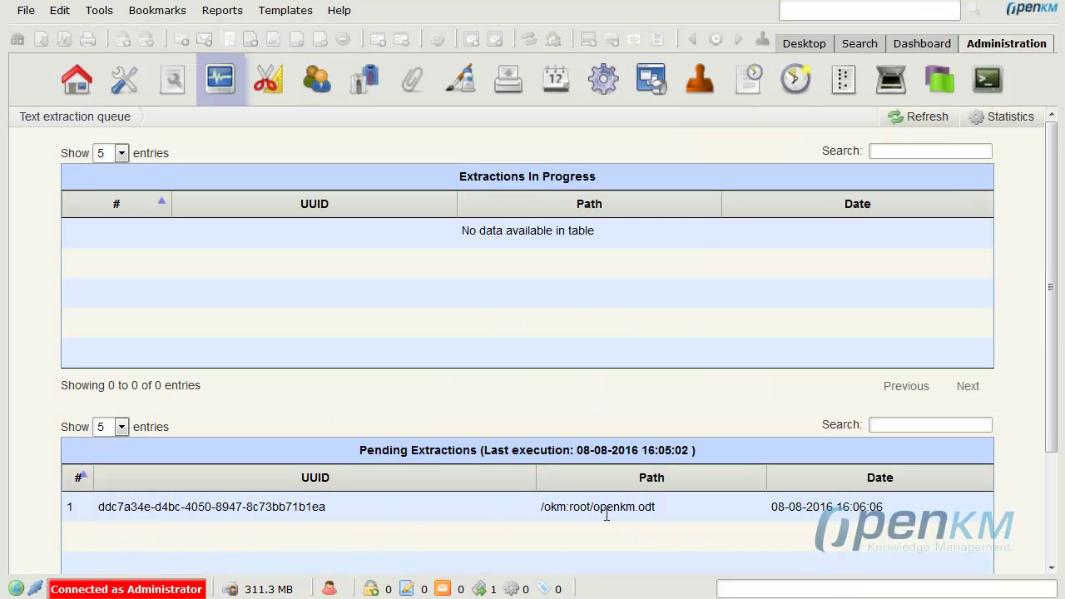
{"action": "left_click_drag", "start_coordinate": [592, 510], "coordinate": [640, 511]}
Filter the crontab tasks by "text" and run the Text Extractor Worker task.
{"action": "left_click", "coordinate": [797, 97]}
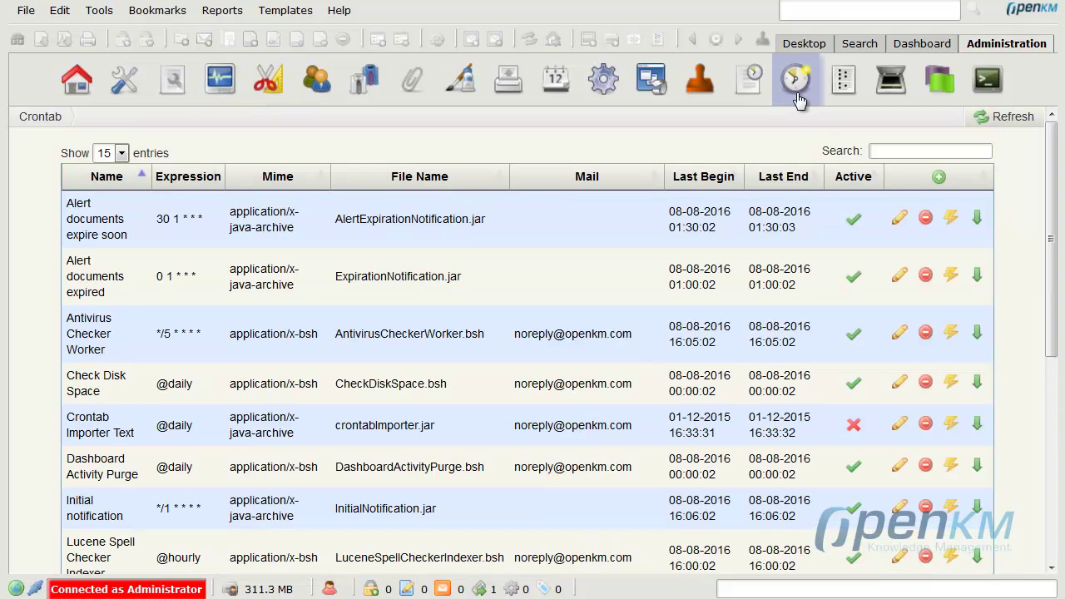
{"action": "left_click_drag", "start_coordinate": [1046, 162], "coordinate": [1064, 366]}
{"action": "left_click_drag", "start_coordinate": [1058, 418], "coordinate": [1060, 147]}
{"action": "type", "text": "text"}
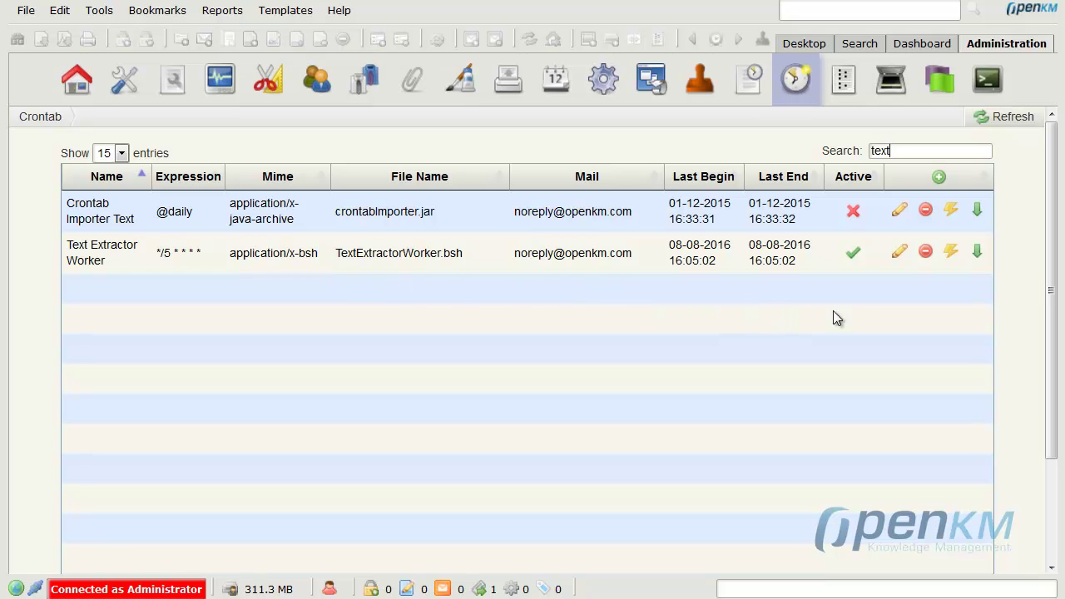
{"action": "left_click", "coordinate": [951, 253]}
Recheck the text extraction queue, and refresh openkm.odt in okm:root to highlight "Free/Libre" in its extracted text.
{"action": "left_click", "coordinate": [214, 95]}
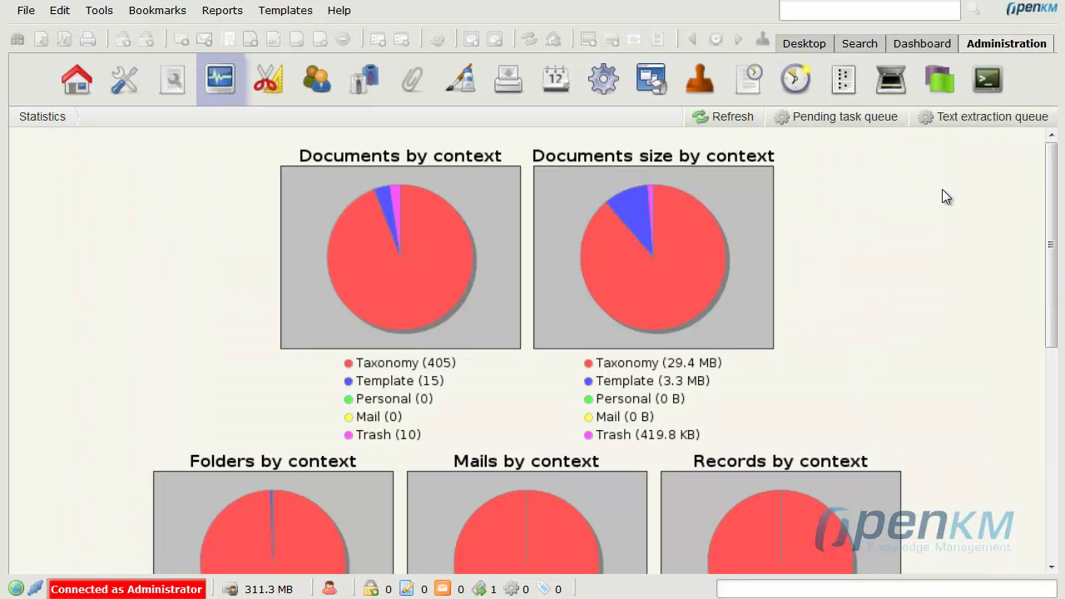
{"action": "left_click", "coordinate": [998, 125]}
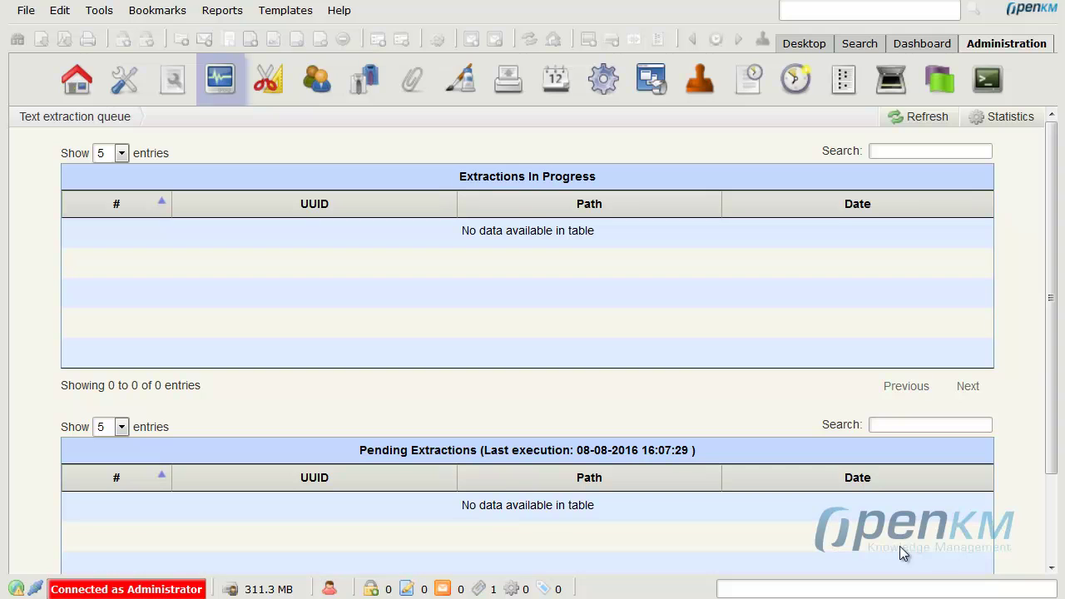
{"action": "left_click", "coordinate": [805, 47]}
{"action": "left_click", "coordinate": [529, 43]}
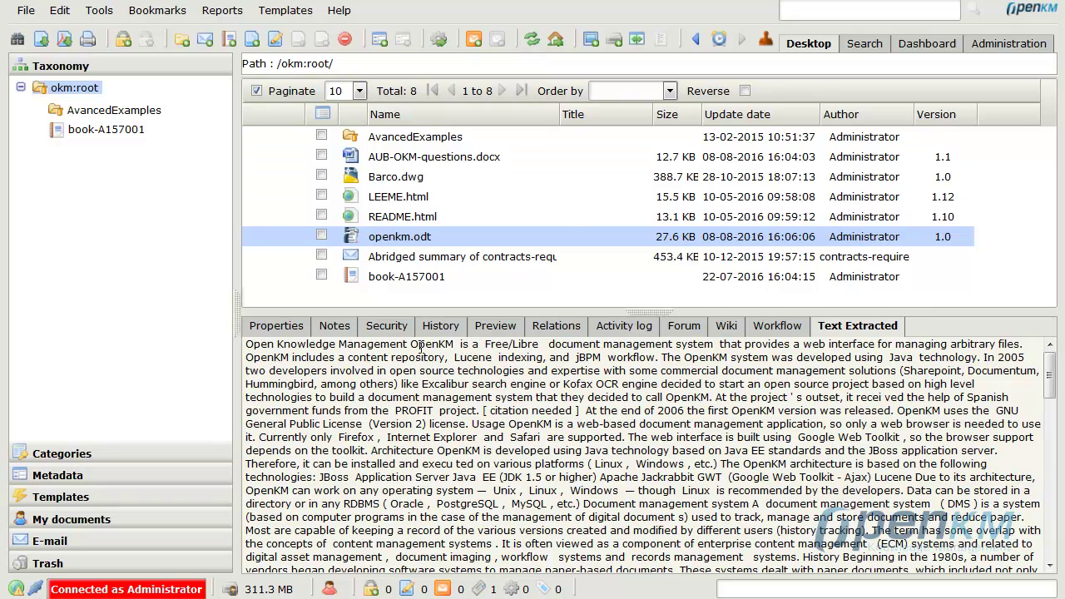
{"action": "left_click_drag", "start_coordinate": [482, 344], "coordinate": [541, 344]}
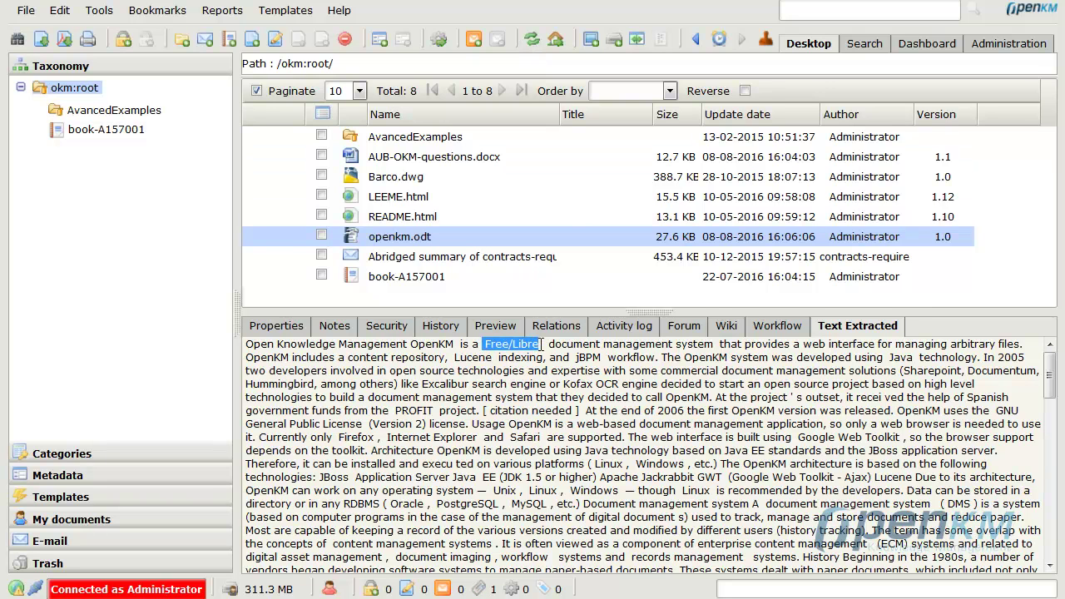
Run the taxonomy search for content "architecture" and enlarge the thumbnail of openkm.odt in the results.
{"action": "left_click", "coordinate": [865, 44]}
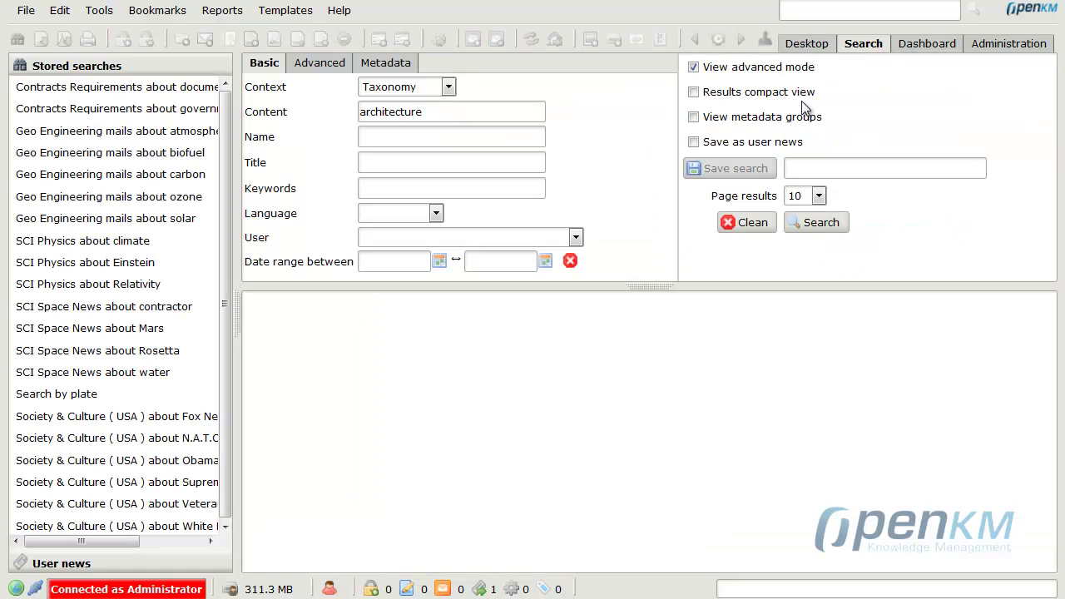
{"action": "left_click", "coordinate": [817, 223]}
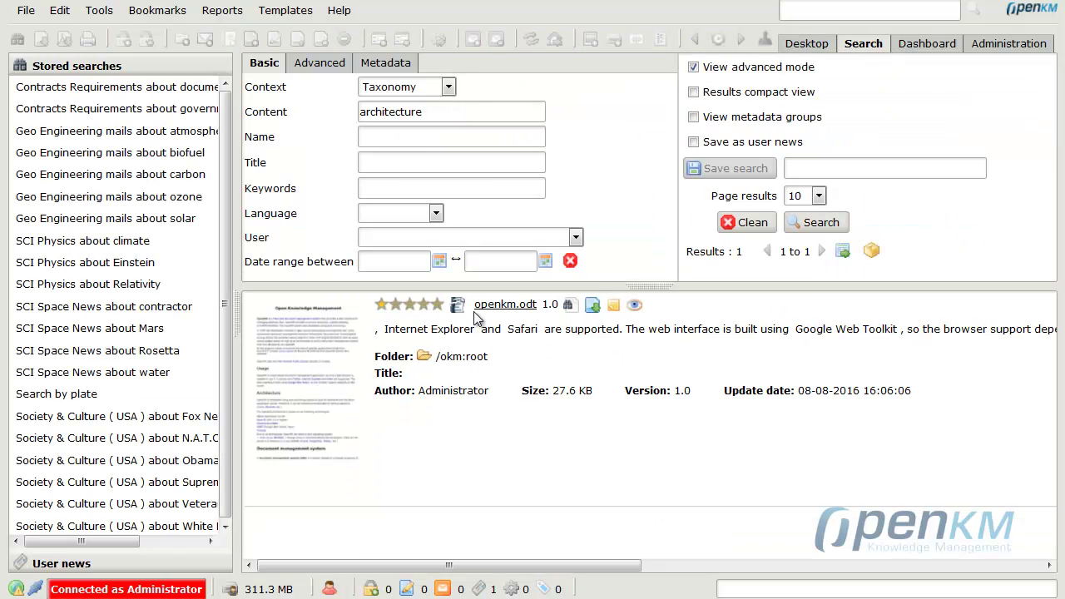
{"action": "left_click", "coordinate": [320, 396]}
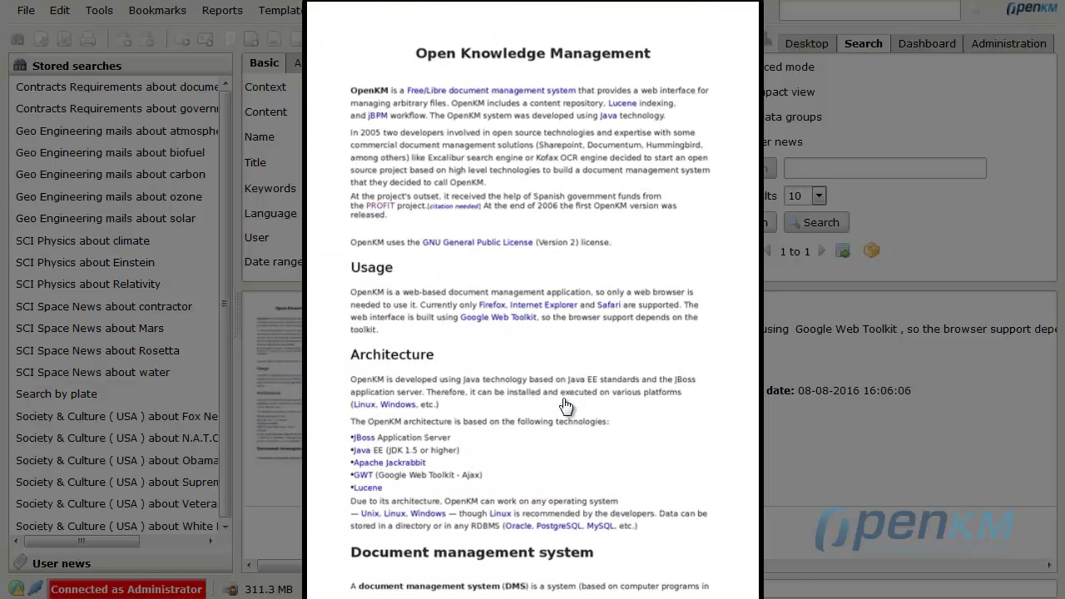
{"action": "left_click", "coordinate": [675, 402]}
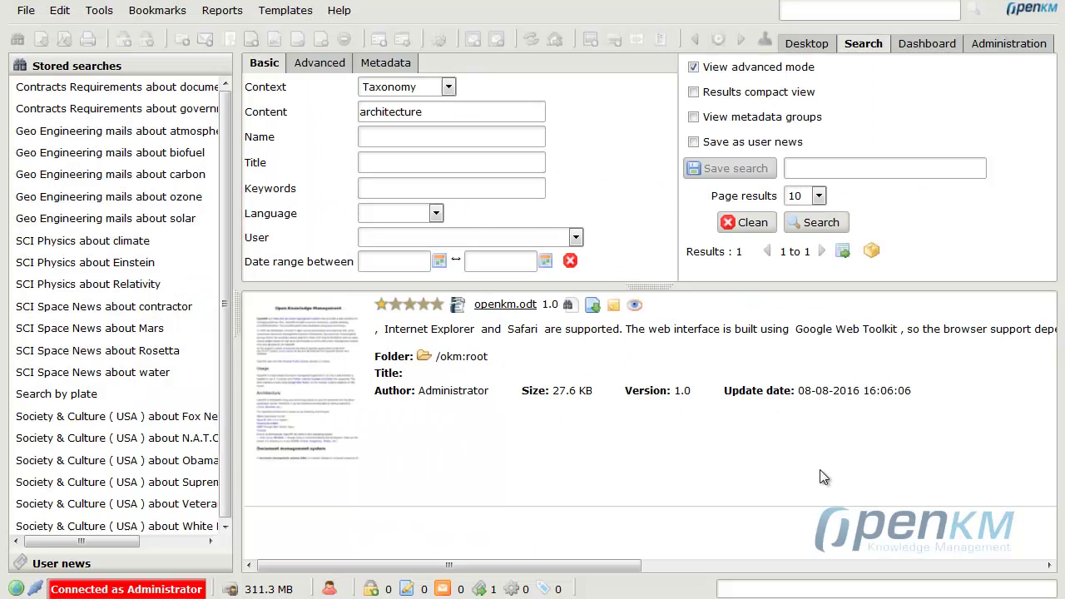
Review activity.log.actions in the administration configuration, and list the filter actions available in the activity log of openkm.odt.
{"action": "left_click", "coordinate": [997, 52]}
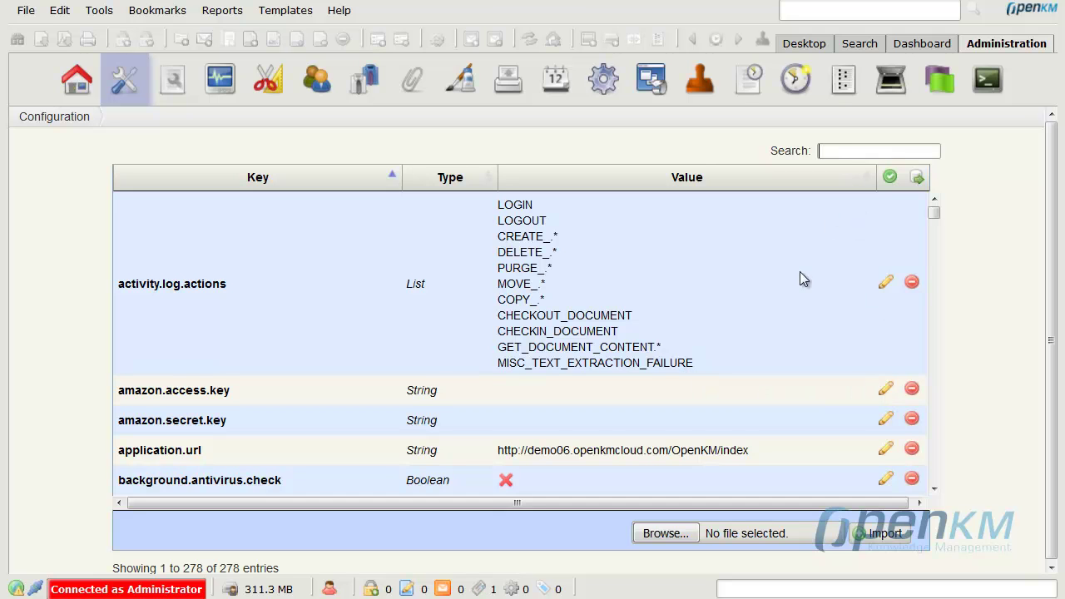
{"action": "left_click", "coordinate": [805, 45]}
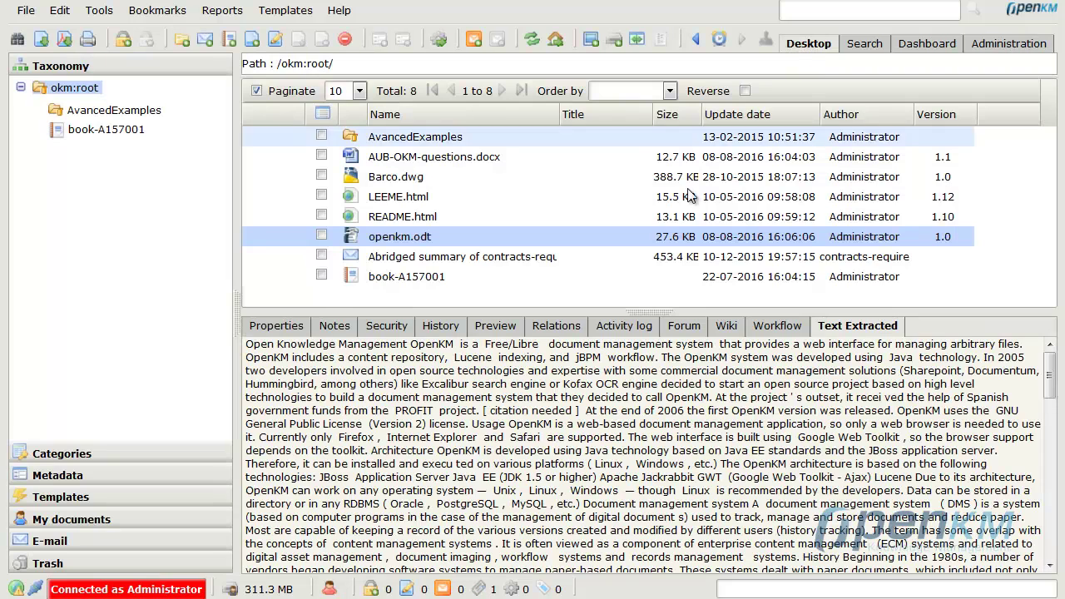
{"action": "left_click", "coordinate": [624, 327]}
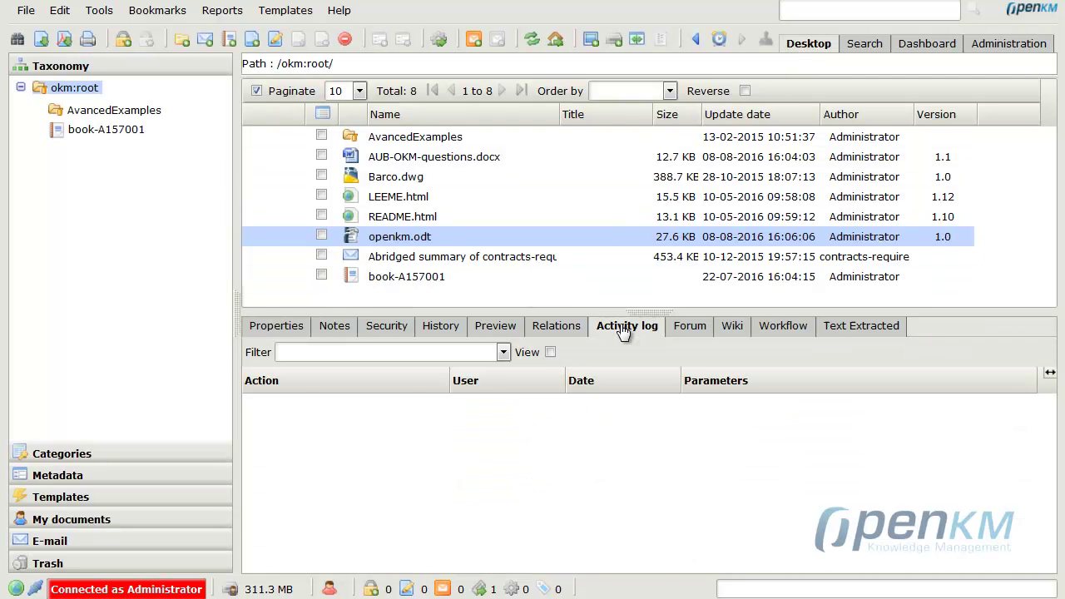
{"action": "left_click", "coordinate": [505, 354]}
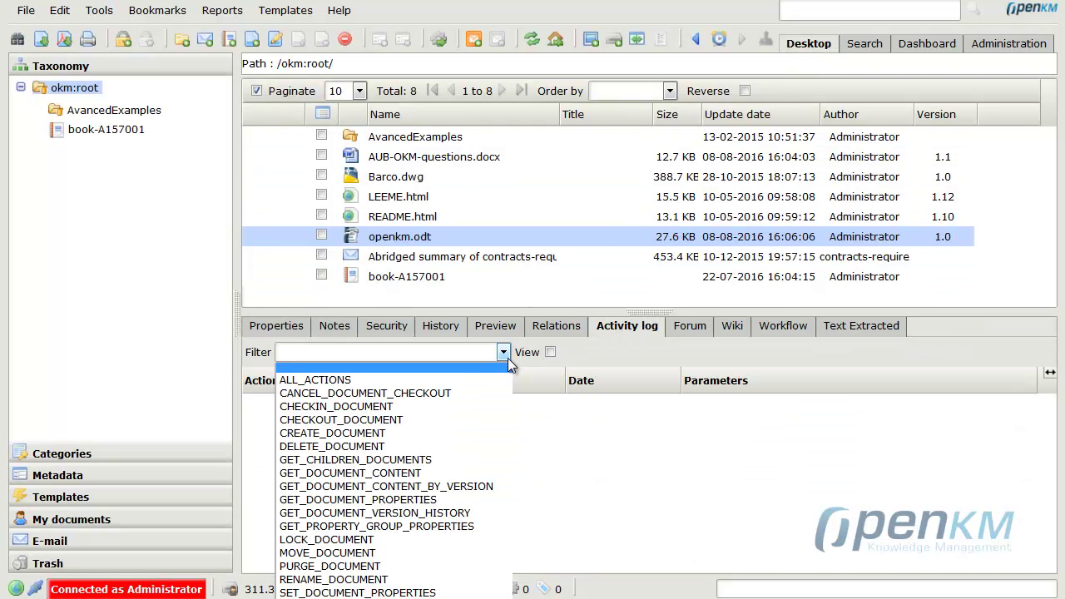
{"action": "left_click", "coordinate": [603, 524]}
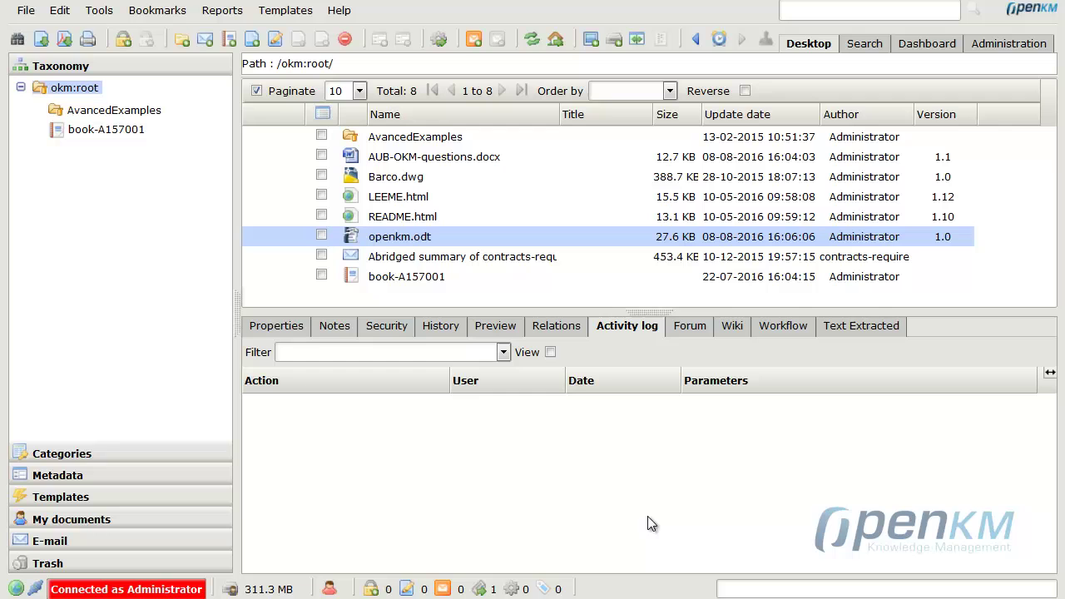
Run a JDBC database query selecting all records from the OKM_ACTIVITY table.
{"action": "left_click", "coordinate": [1009, 46]}
{"action": "left_click", "coordinate": [438, 251]}
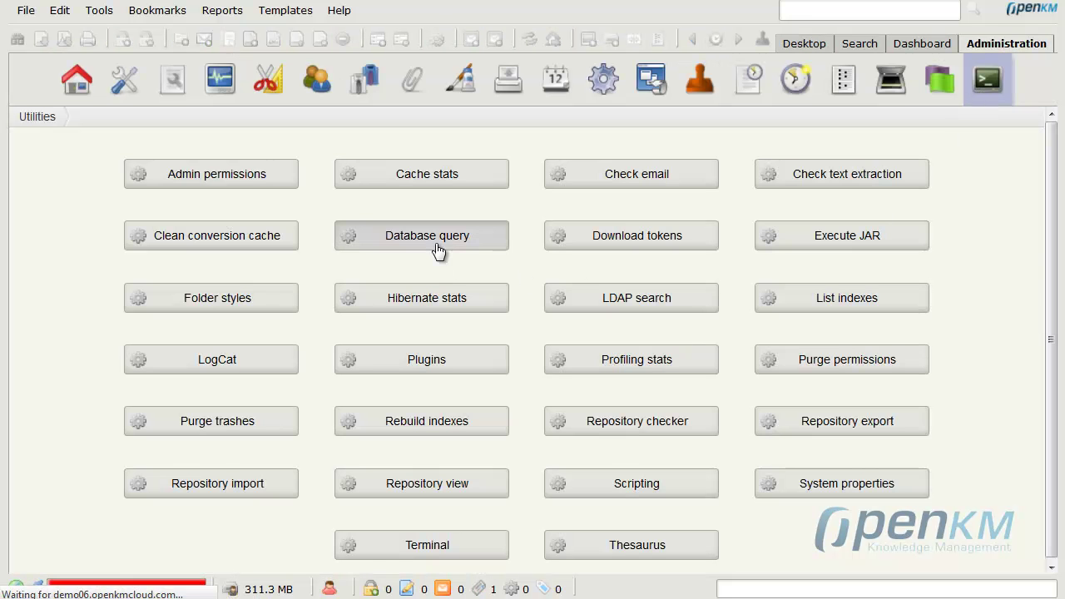
{"action": "left_click", "coordinate": [932, 323]}
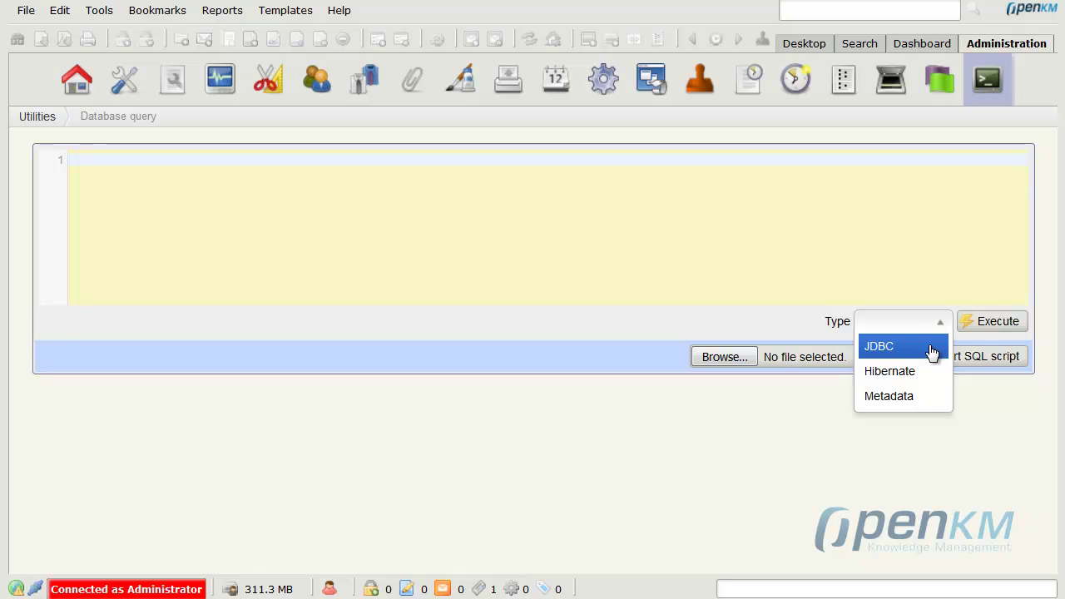
{"action": "left_click", "coordinate": [931, 354]}
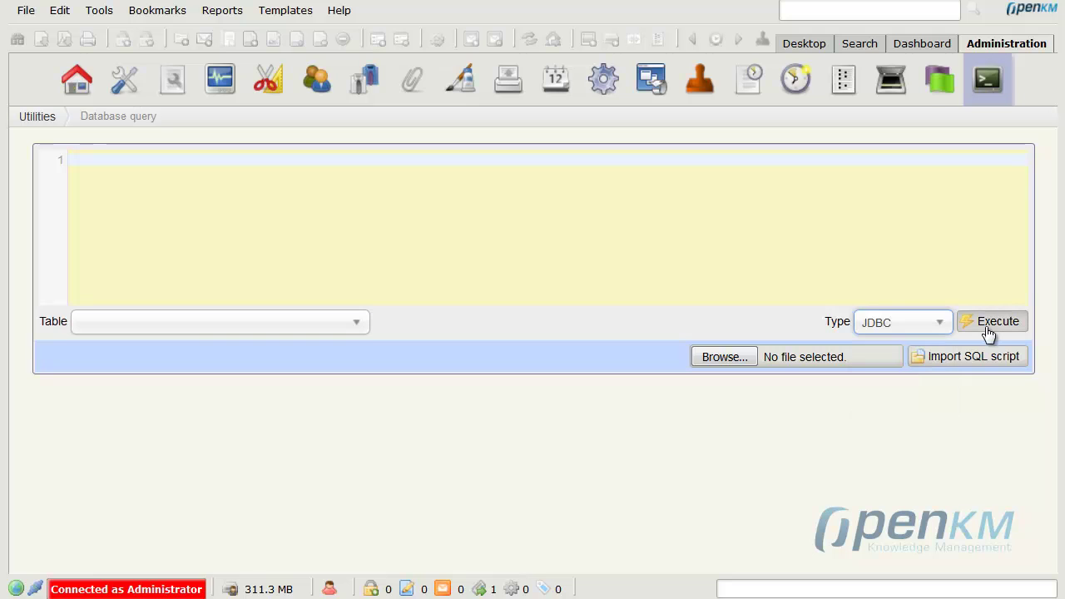
{"action": "left_click", "coordinate": [355, 332]}
{"action": "left_click_drag", "start_coordinate": [347, 387], "coordinate": [346, 426]}
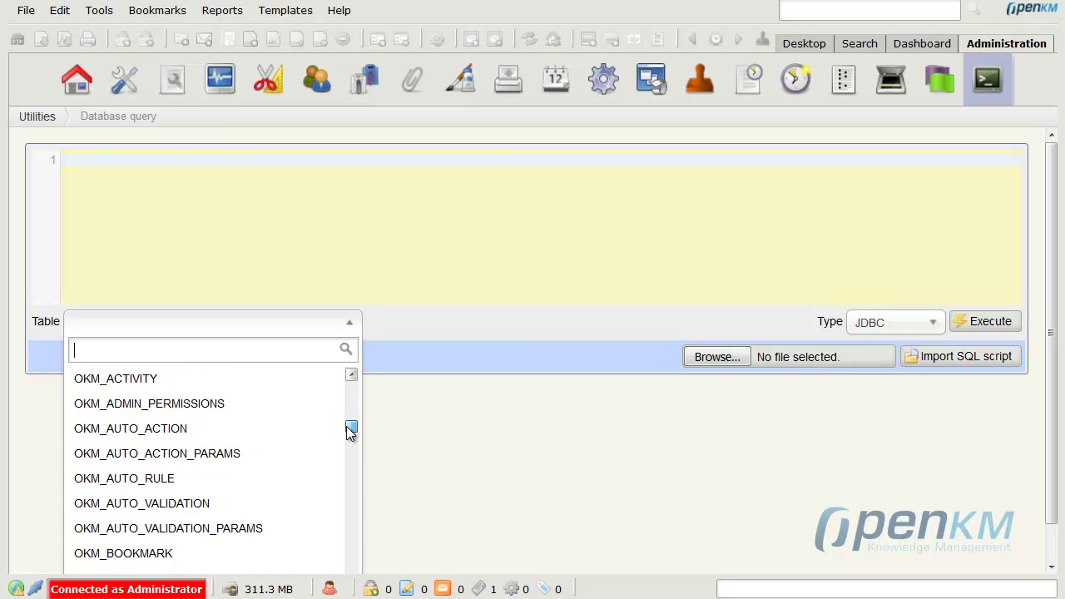
{"action": "left_click", "coordinate": [292, 381]}
{"action": "left_click", "coordinate": [974, 323]}
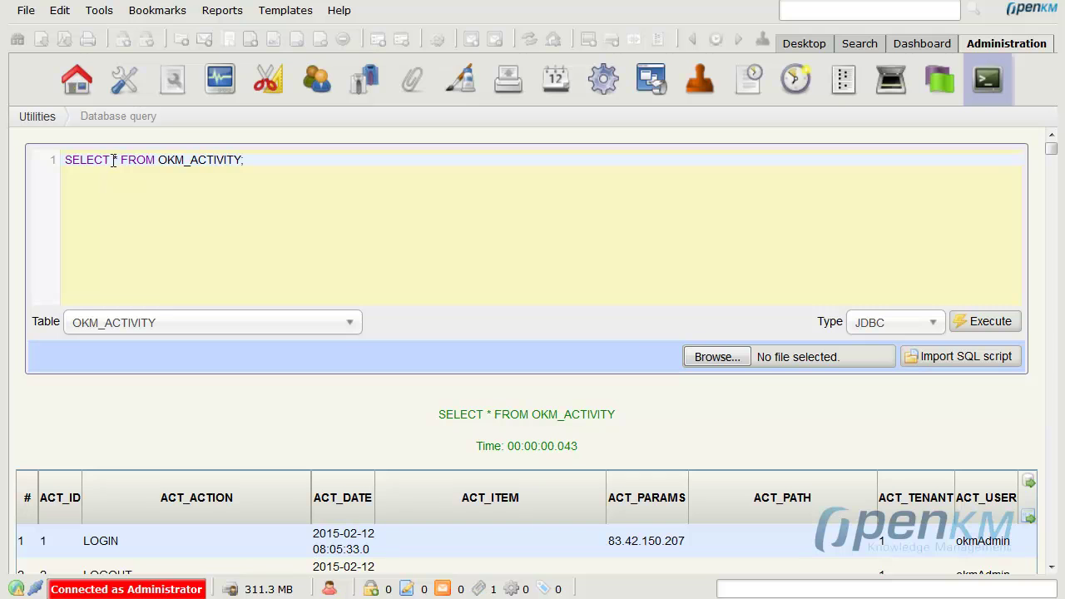
Change the query to SELECT count(*) FROM OKM_ACTIVITY; and execute it.
{"action": "type", "text": "count"}
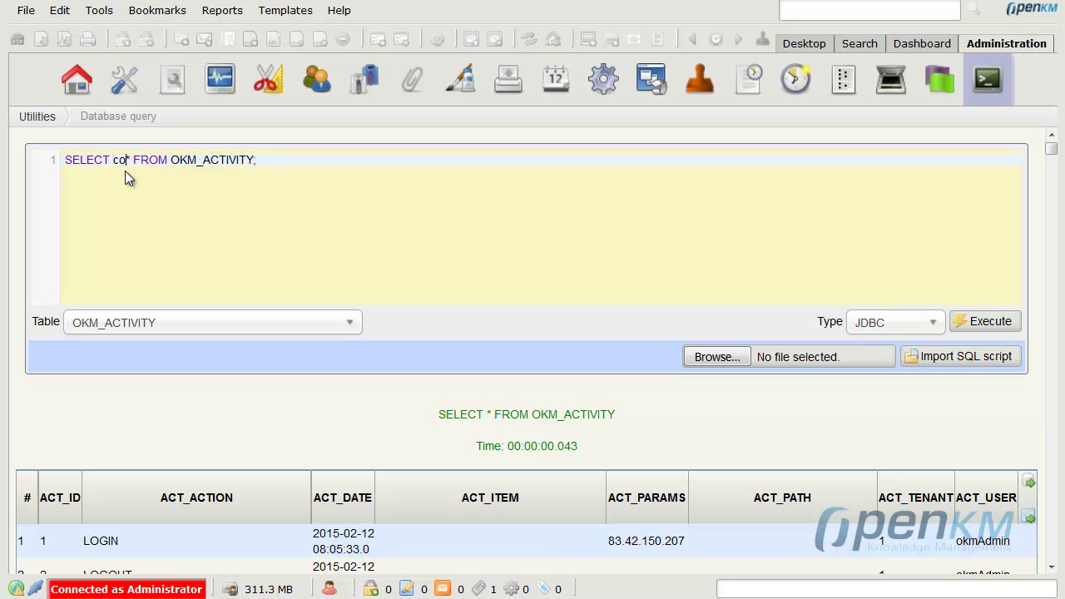
{"action": "type", "text": "(*"}
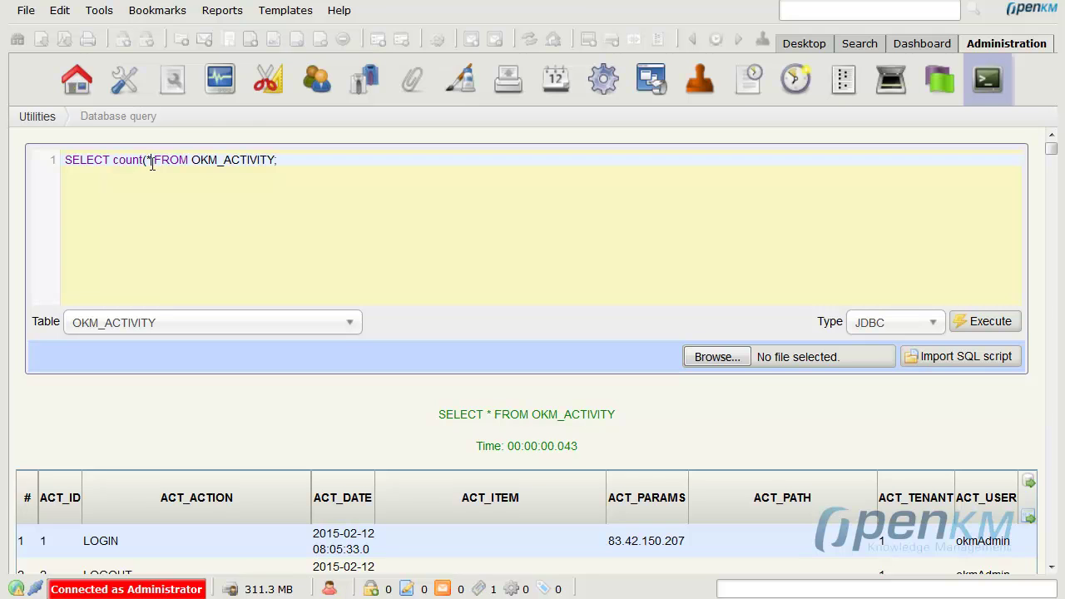
{"action": "left_click", "coordinate": [152, 161]}
{"action": "type", "text": ")"}
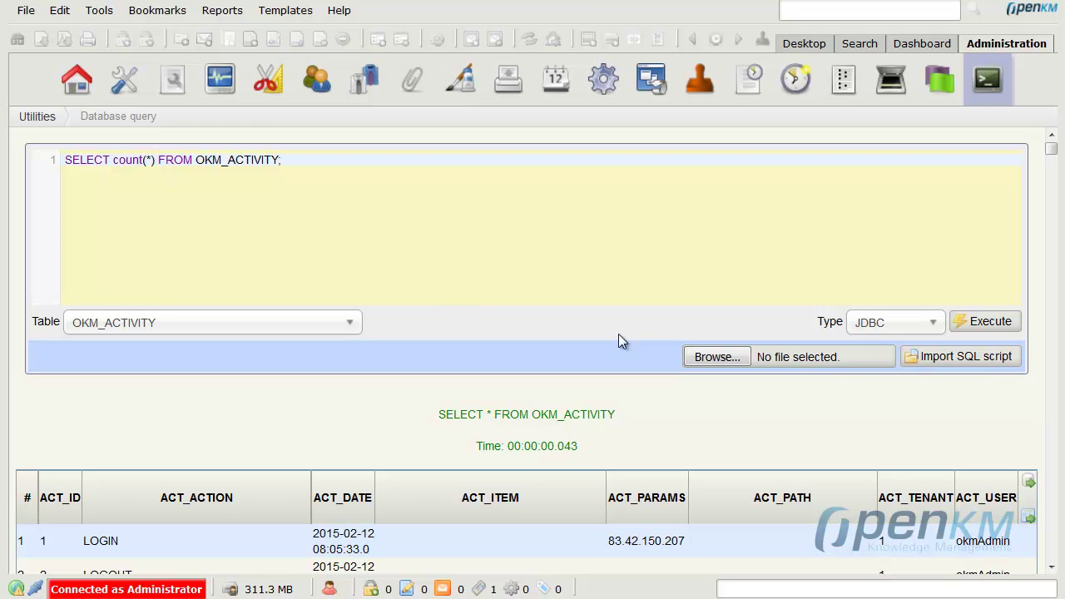
{"action": "left_click", "coordinate": [976, 331]}
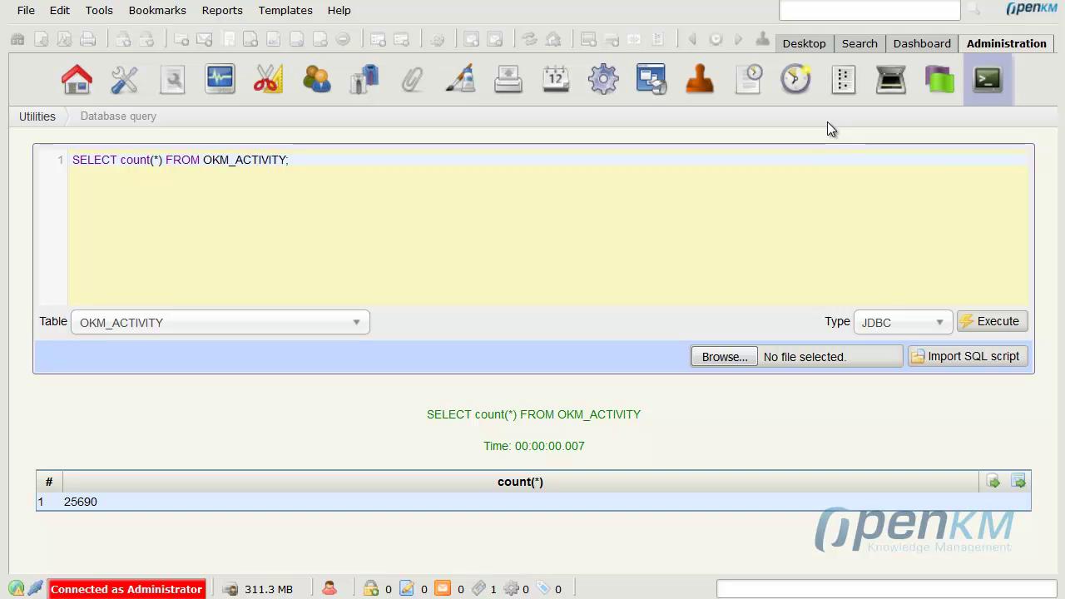
Review the Auth actions and Admin actions sections of the Activity log documentation.
{"action": "left_click", "coordinate": [985, 87]}
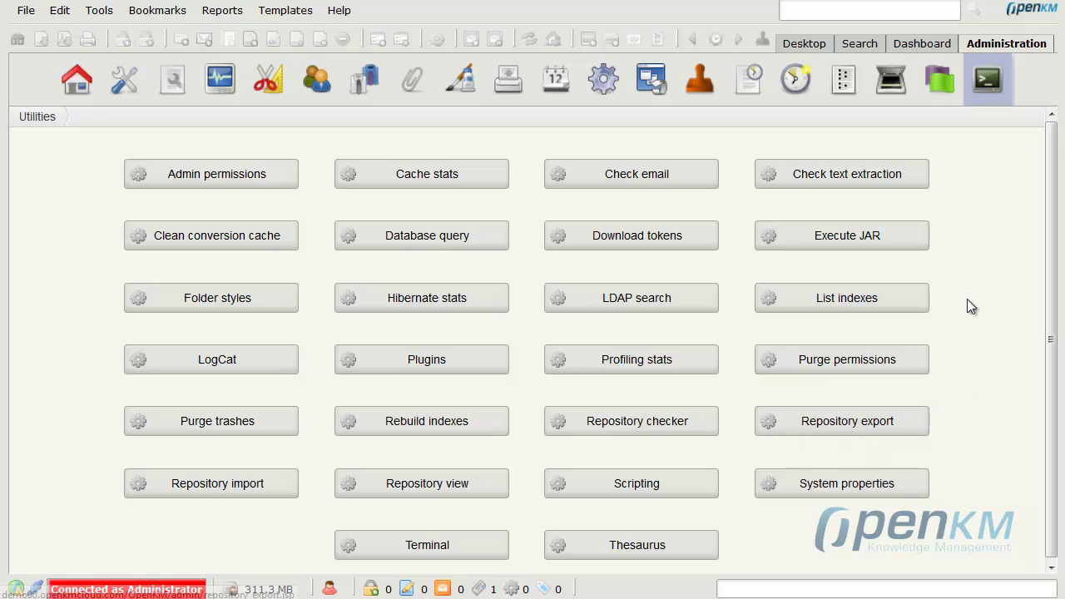
{"action": "left_click", "coordinate": [126, 95]}
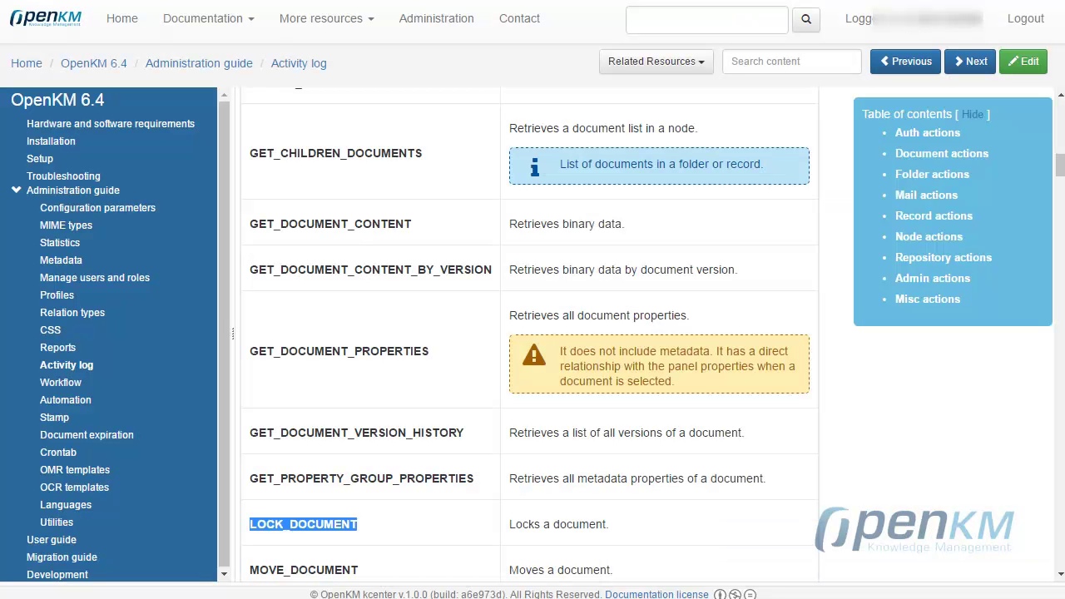
{"action": "left_click", "coordinate": [957, 133]}
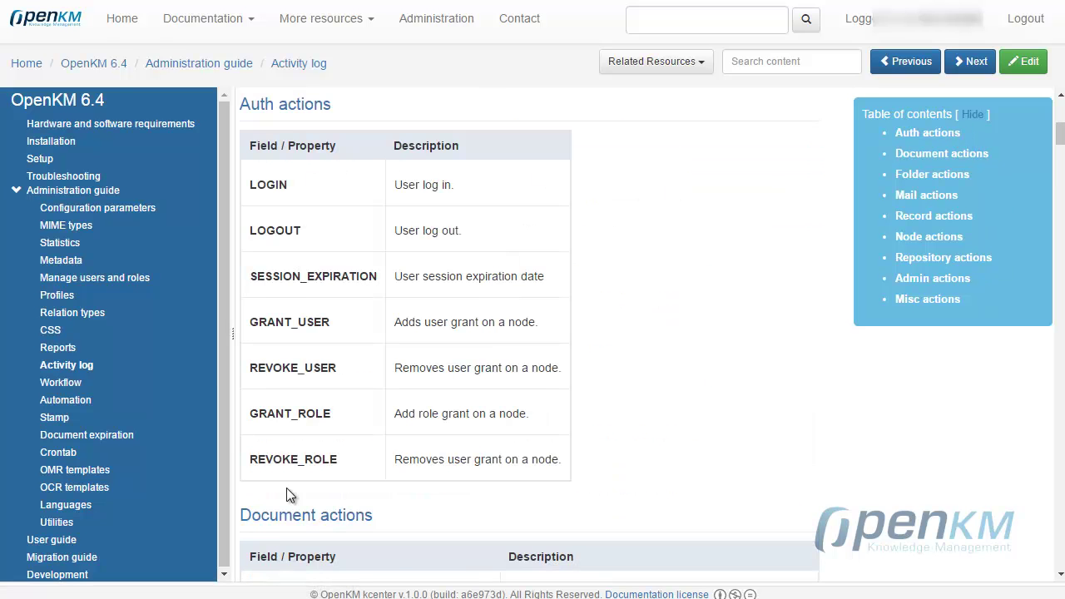
{"action": "left_click", "coordinate": [953, 286]}
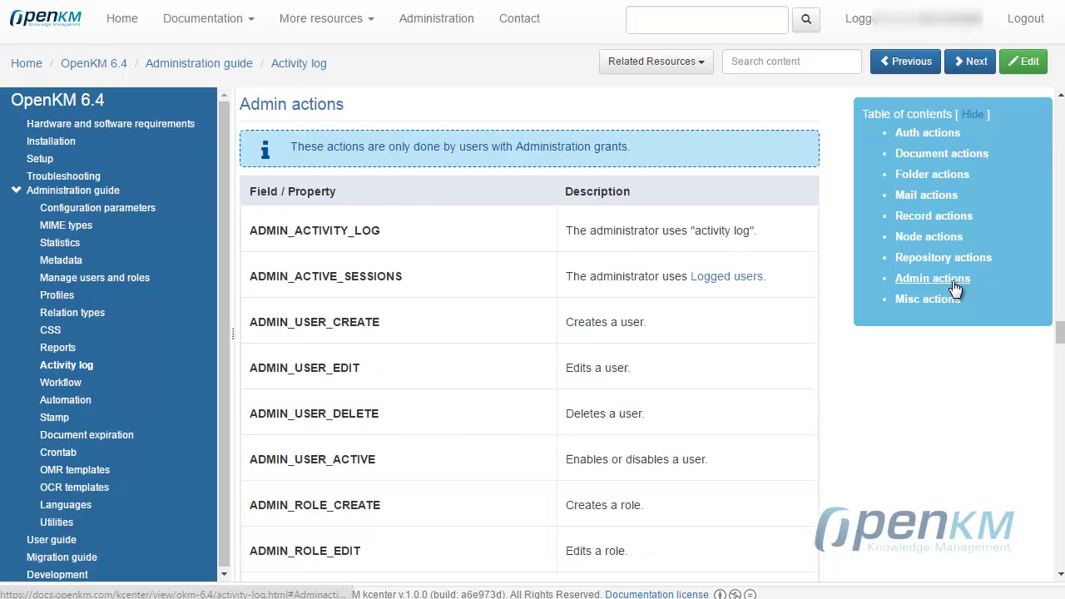
{"action": "mouse_move", "coordinate": [1060, 331]}
{"action": "left_mouse_down"}
{"action": "mouse_move", "coordinate": [1059, 566]}
{"action": "mouse_move", "coordinate": [1052, 331]}
{"action": "left_mouse_up"}
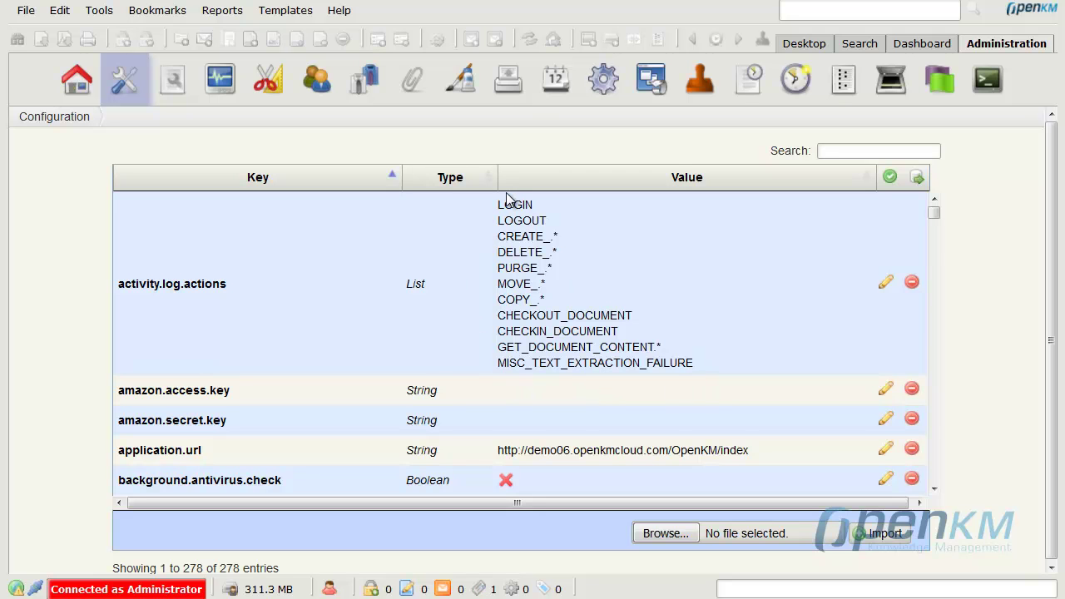
Filter the configuration parameters by "application".
{"action": "left_click", "coordinate": [835, 151]}
{"action": "type", "text": "appl"}
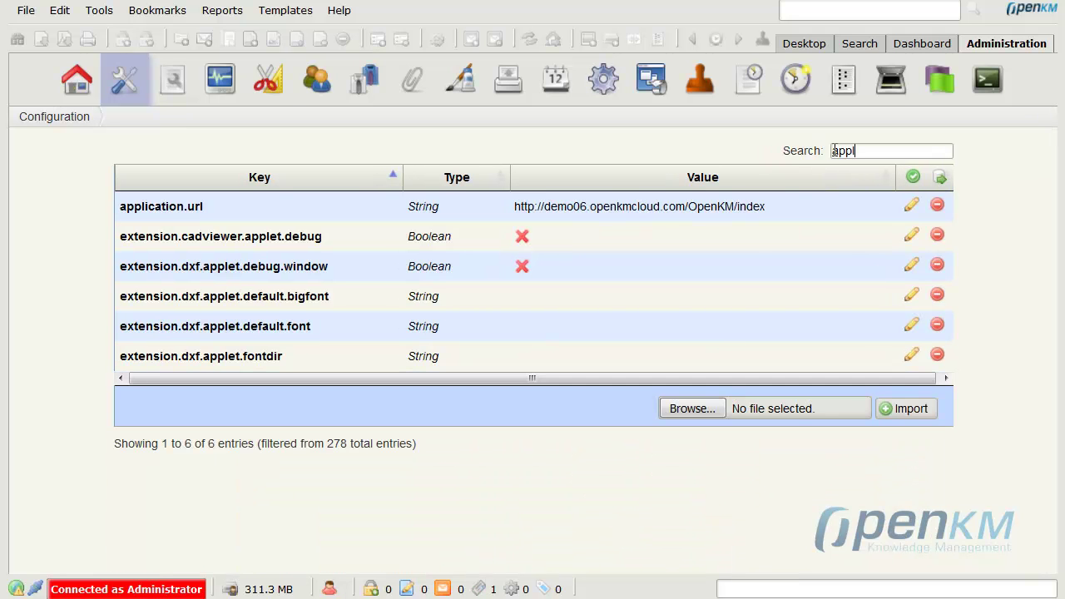
{"action": "type", "text": "ication"}
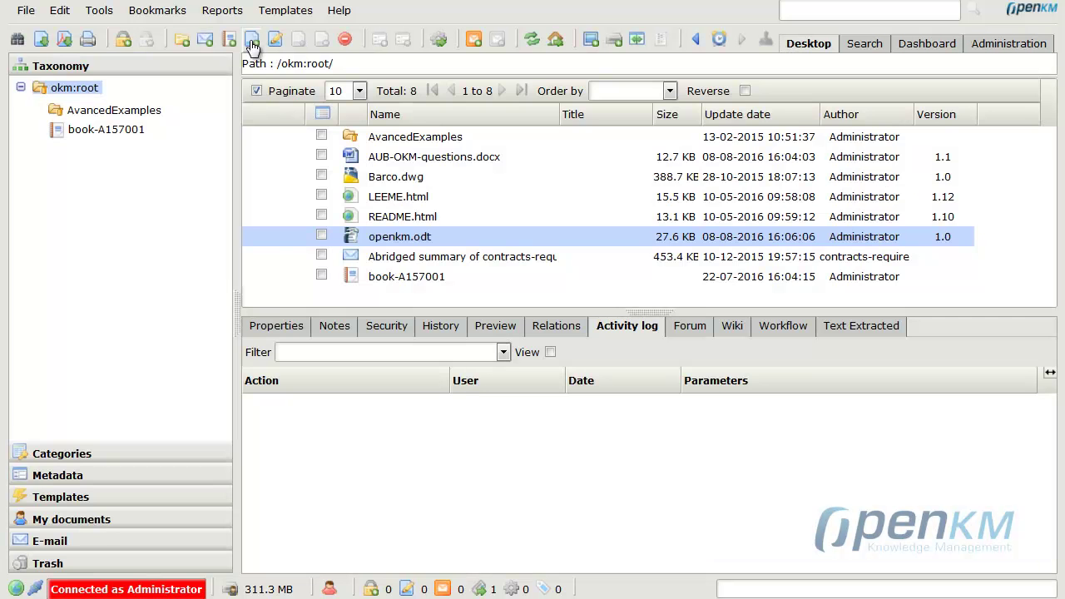
Upload Configurationdocx.docx to okm:root, notifying an external mail address with the message "message to send".
{"action": "left_click", "coordinate": [252, 40]}
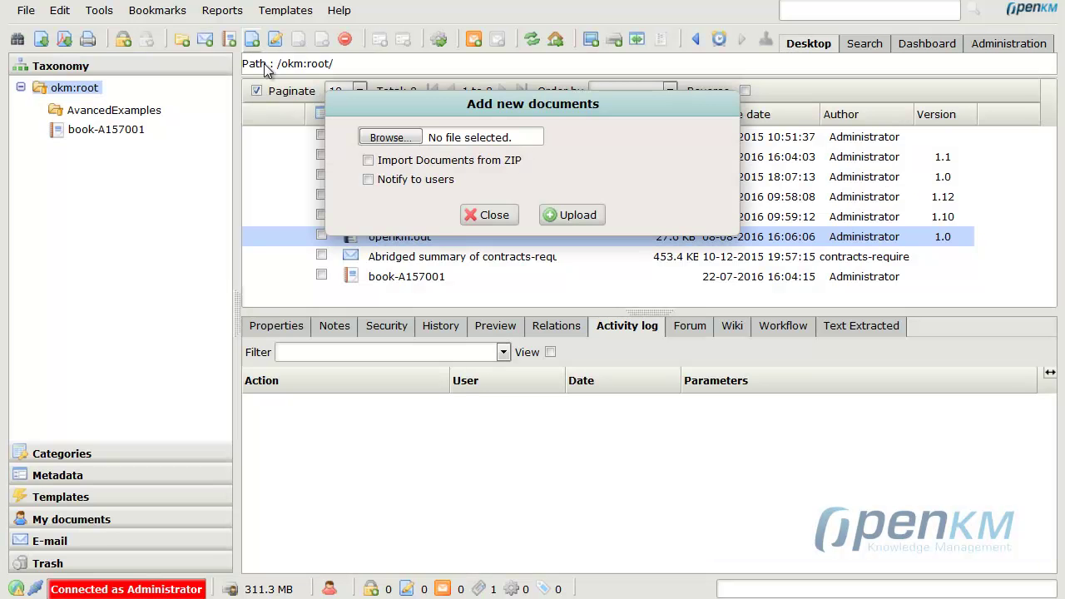
{"action": "left_click", "coordinate": [388, 138]}
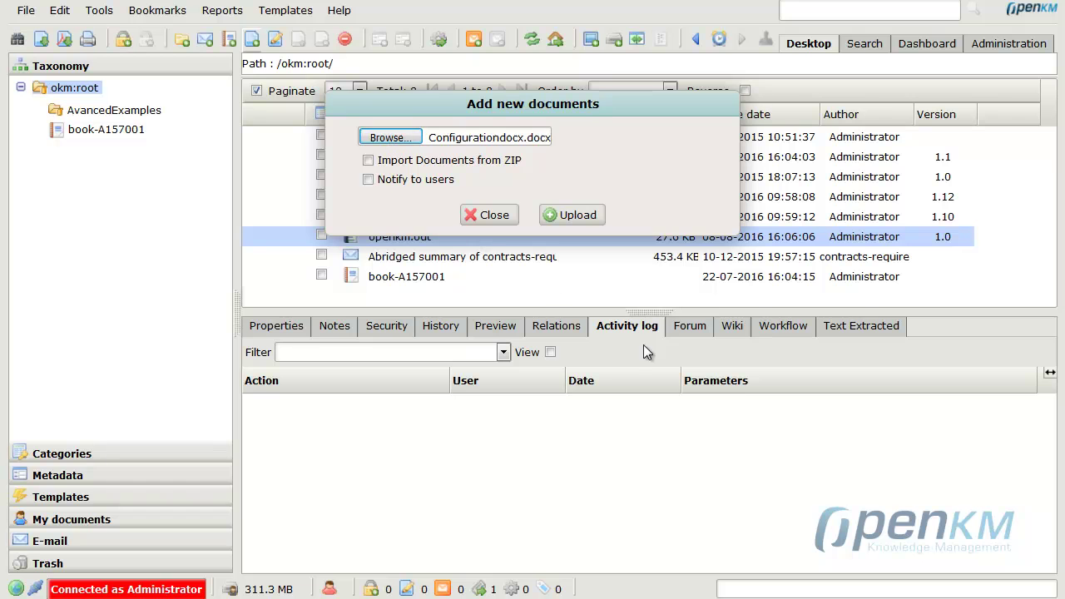
{"action": "left_click", "coordinate": [368, 179]}
{"action": "left_click", "coordinate": [376, 447]}
{"action": "type", "text": "****@openkm.com"}
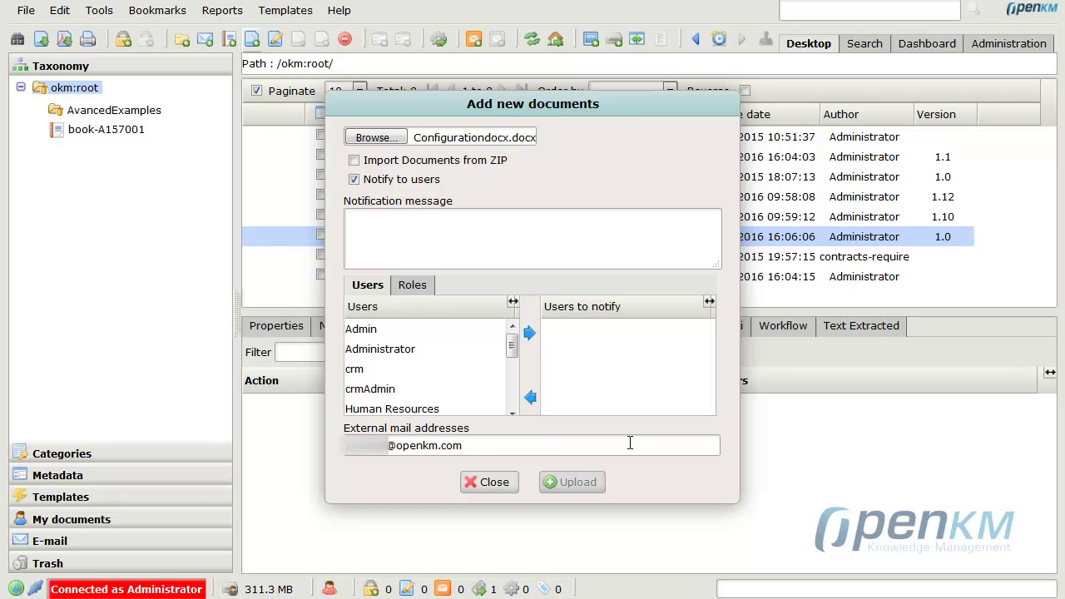
{"action": "left_click", "coordinate": [382, 231]}
{"action": "type", "text": "messag"}
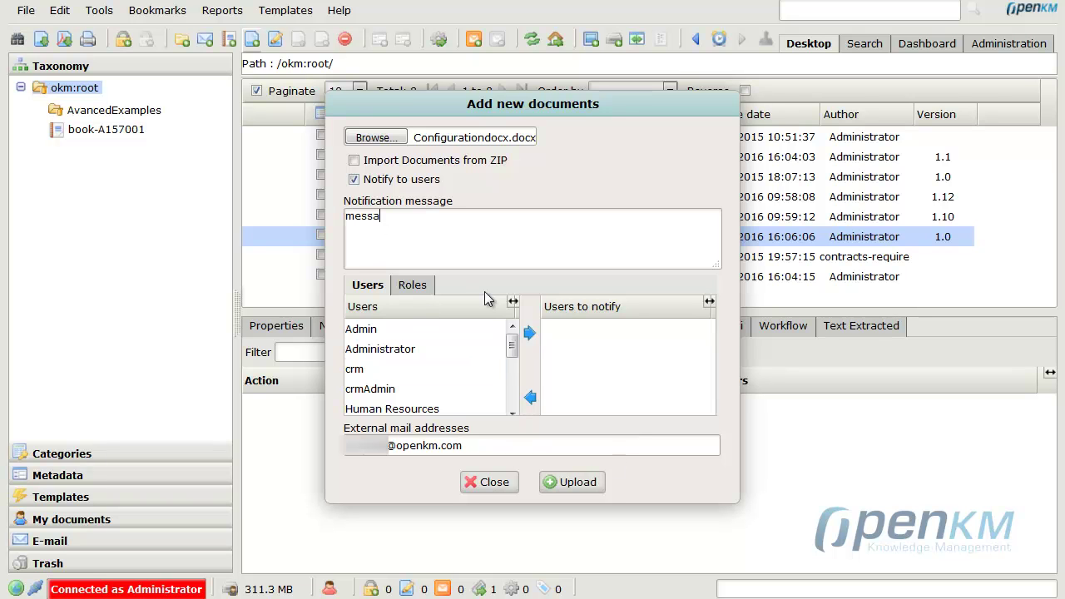
{"action": "type", "text": "e to send"}
{"action": "left_click", "coordinate": [571, 482]}
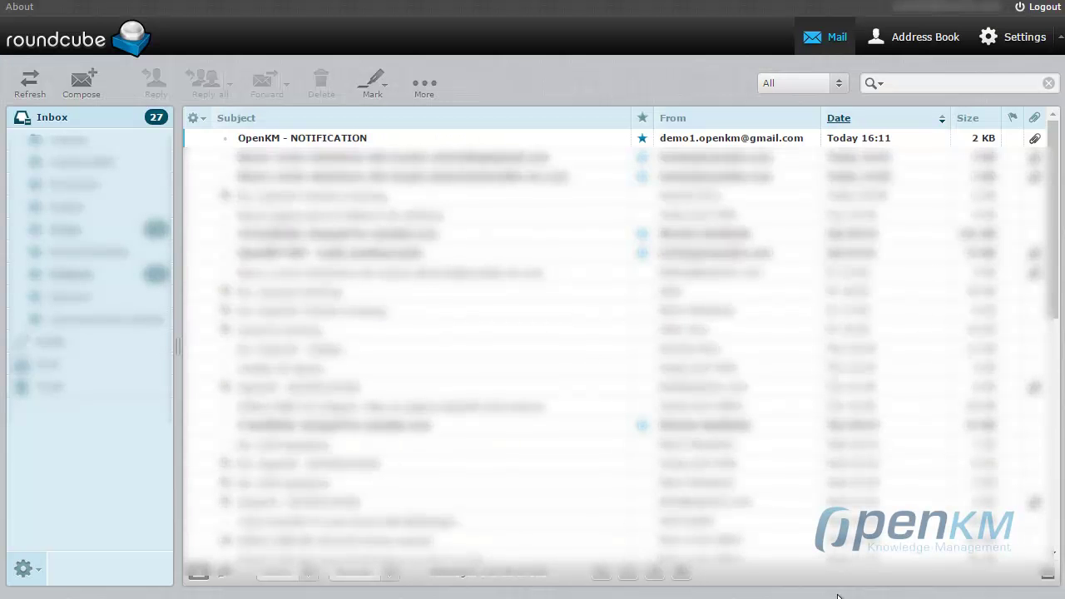
Switch to Roundcube and open the email with the subject "OpenKM - NOTIFICATION".
{"action": "left_click", "coordinate": [303, 139]}
{"action": "double_click", "coordinate": [304, 140]}
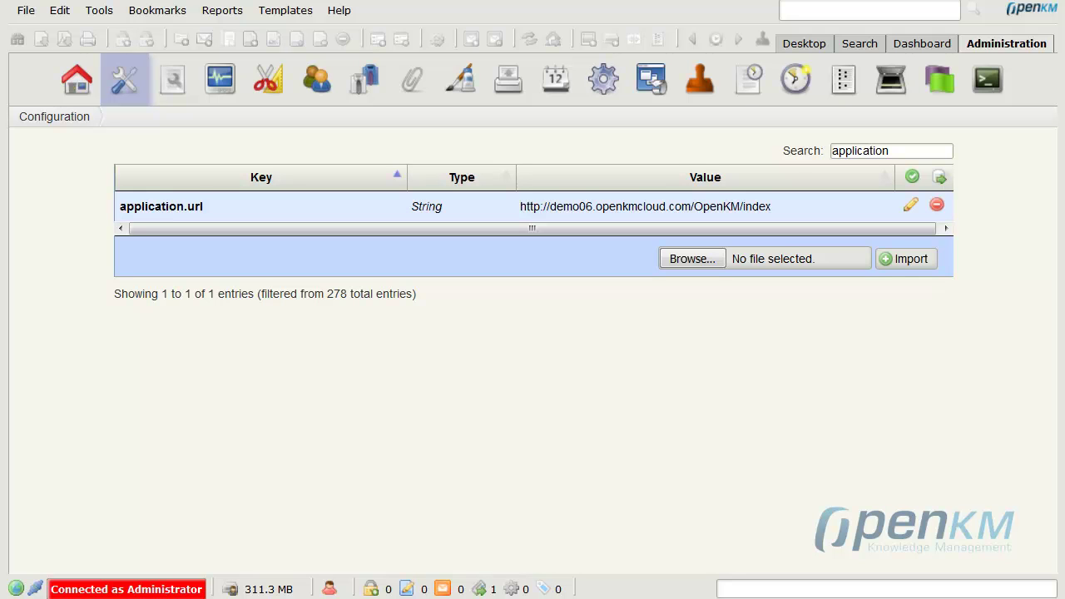
Filter the configuration parameters by "background" and highlight the key background.antivirus.check.
{"action": "key", "text": "ctrl+a"}
{"action": "type", "text": "ba"}
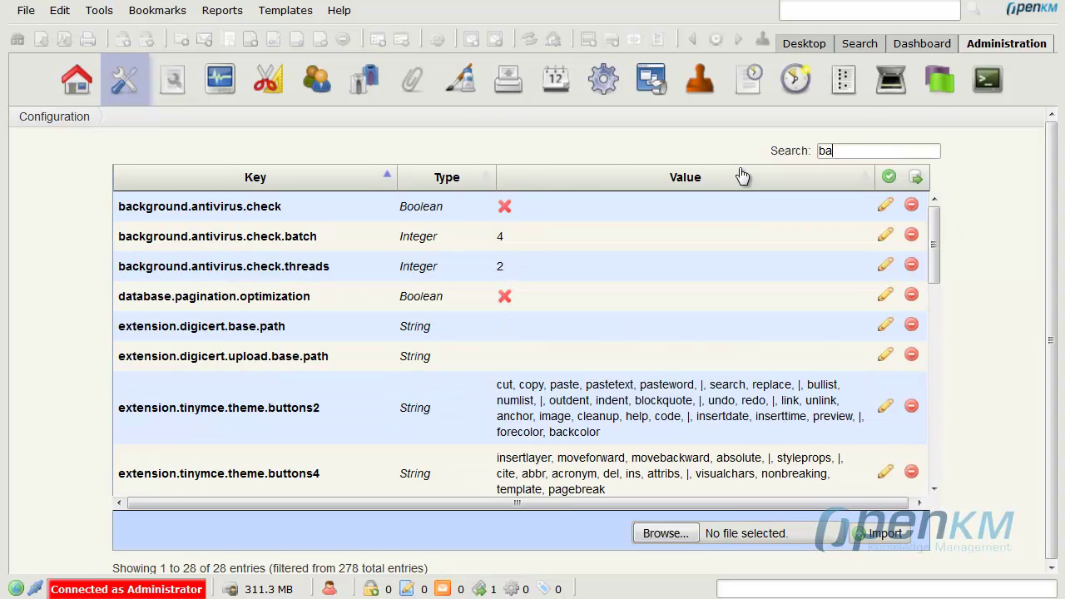
{"action": "type", "text": "ckground"}
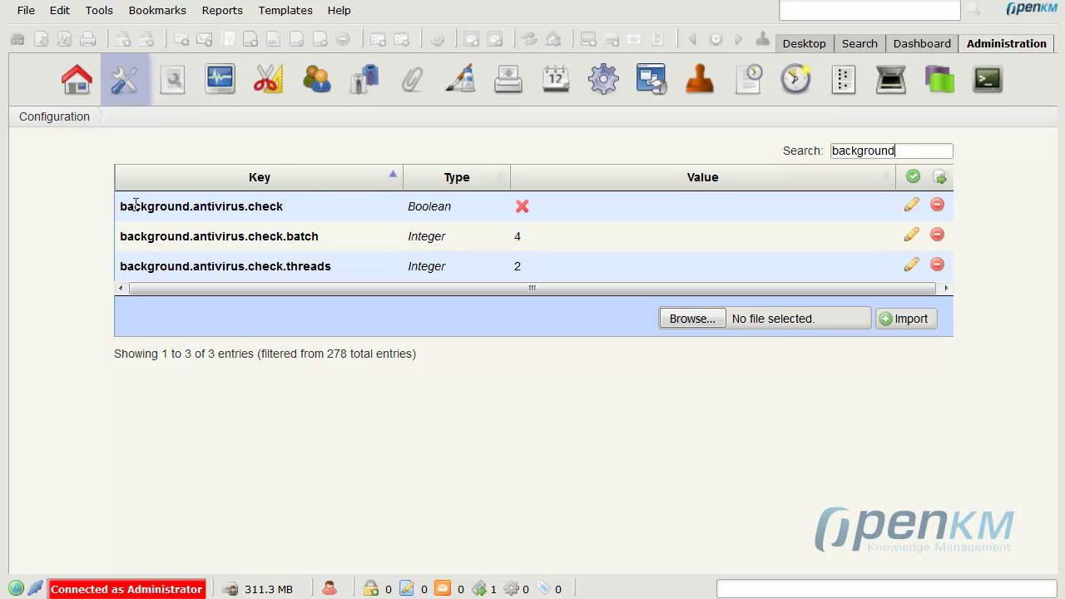
{"action": "left_click_drag", "start_coordinate": [113, 206], "coordinate": [288, 214]}
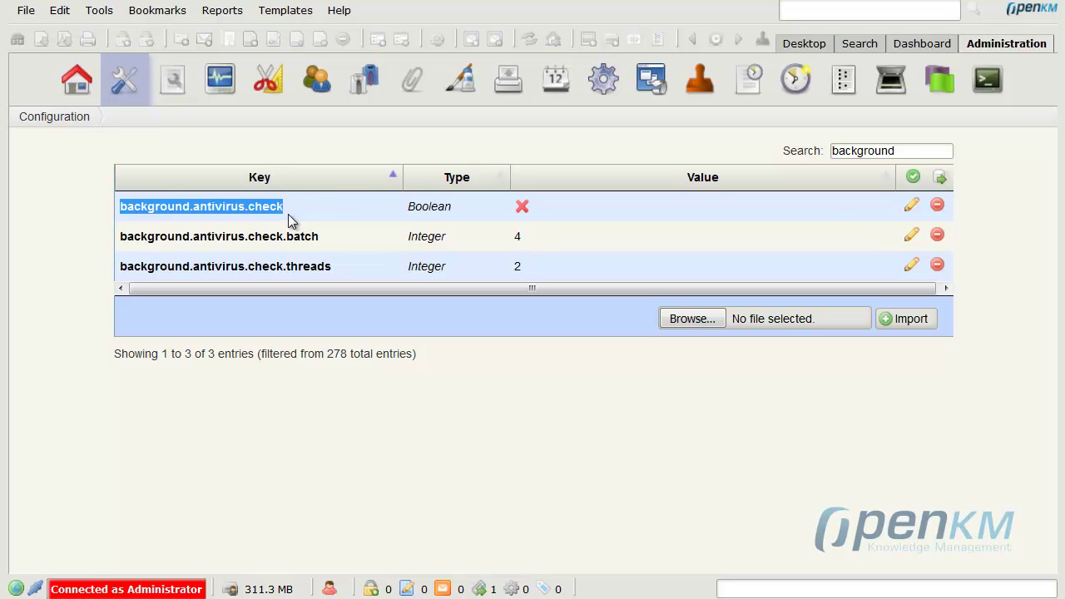
Filter the configuration parameters by "browser" and check the user field of the OpenKM login page for autocompletion.
{"action": "left_click_drag", "start_coordinate": [915, 152], "coordinate": [800, 152]}
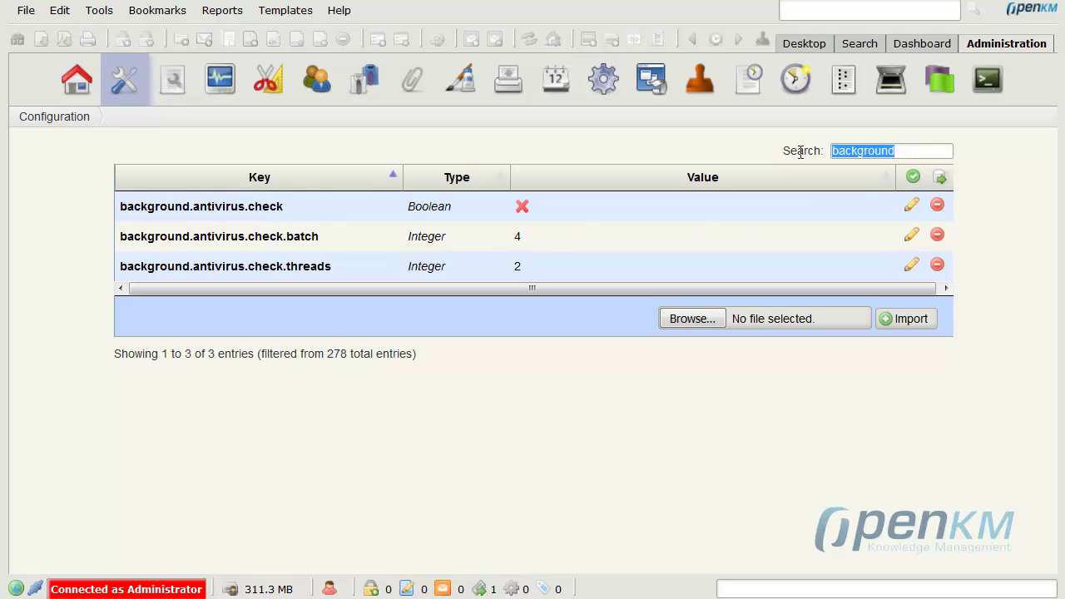
{"action": "key", "text": "BackSpace"}
{"action": "type", "text": "brow"}
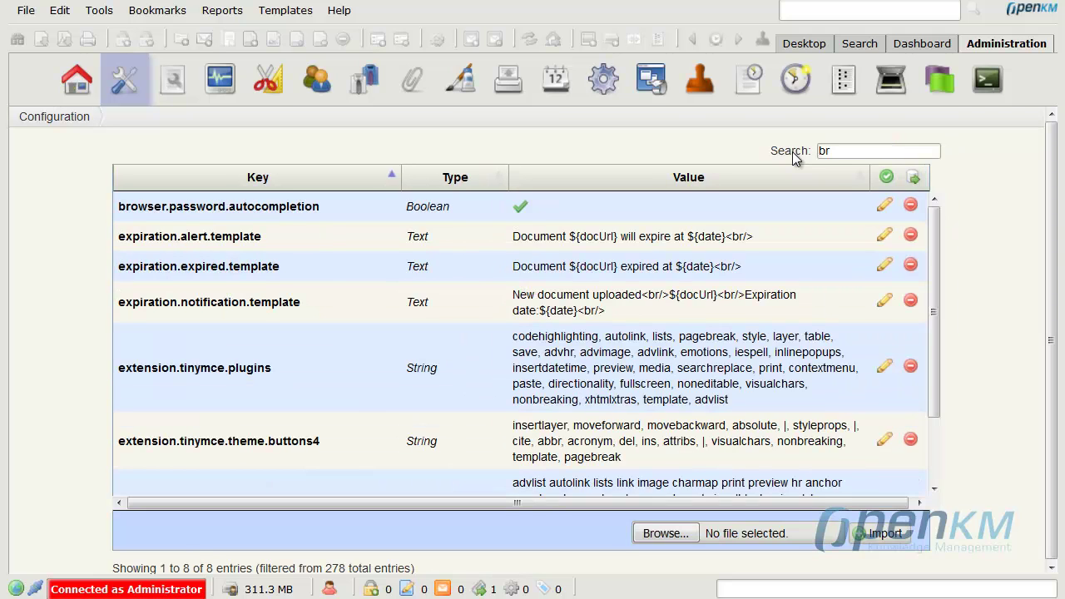
{"action": "type", "text": "ser"}
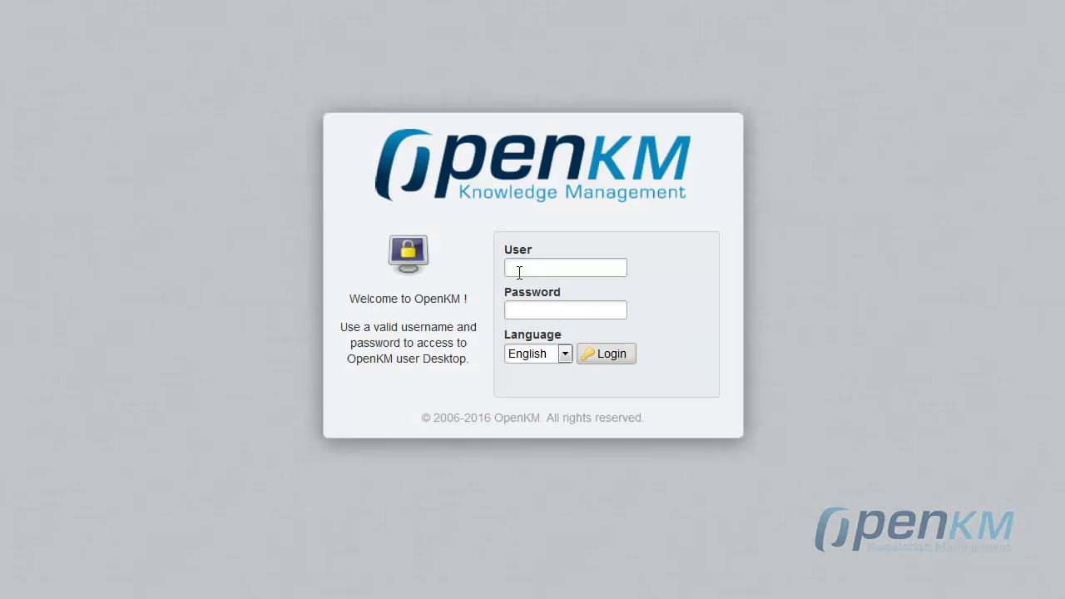
{"action": "left_click", "coordinate": [518, 272]}
{"action": "left_click", "coordinate": [527, 288]}
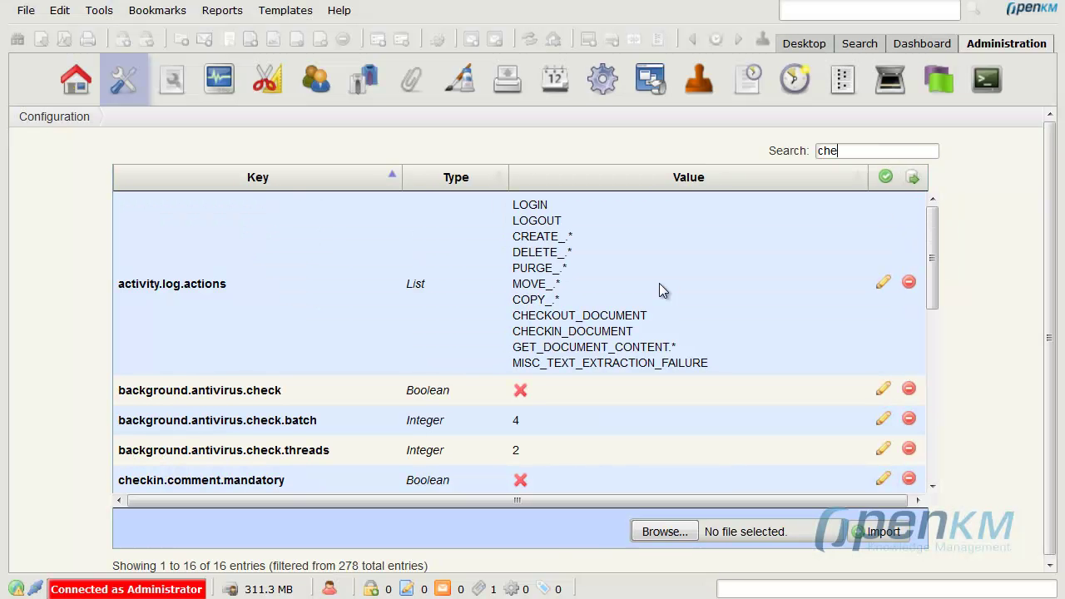
Filter the configuration parameters by "checkin" and highlight the key checkin.comment.mandatory.
{"action": "type", "text": "checking"}
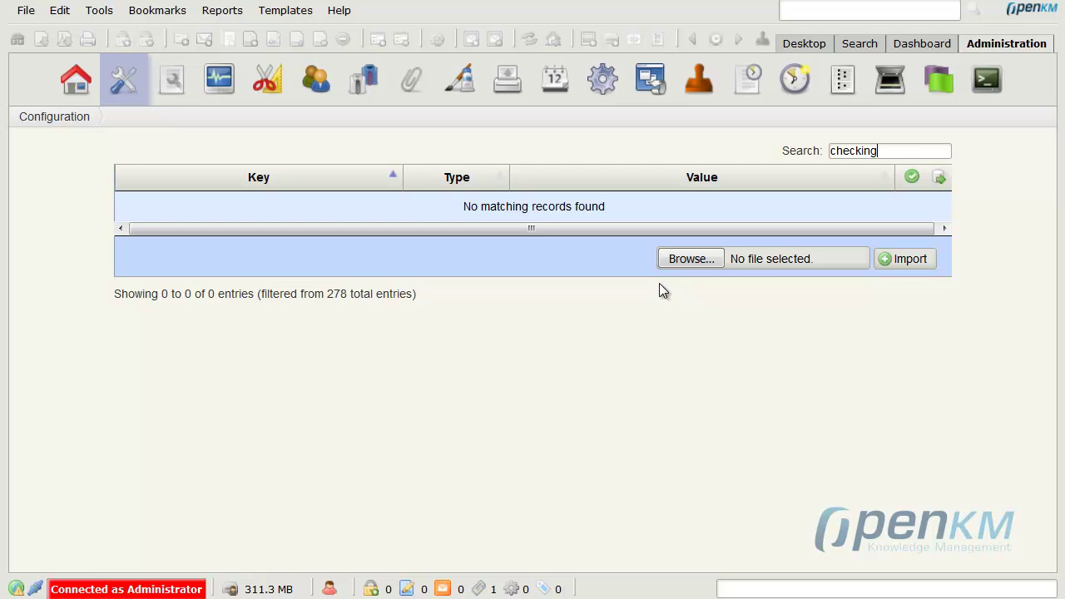
{"action": "key", "text": "BackSpace"}
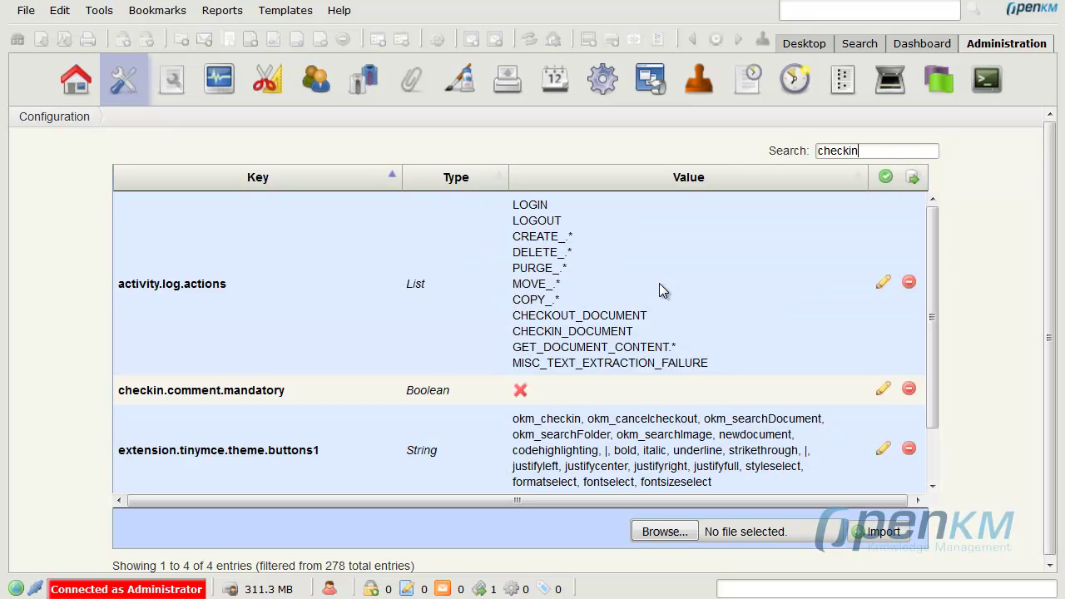
{"action": "left_click_drag", "start_coordinate": [100, 394], "coordinate": [276, 398]}
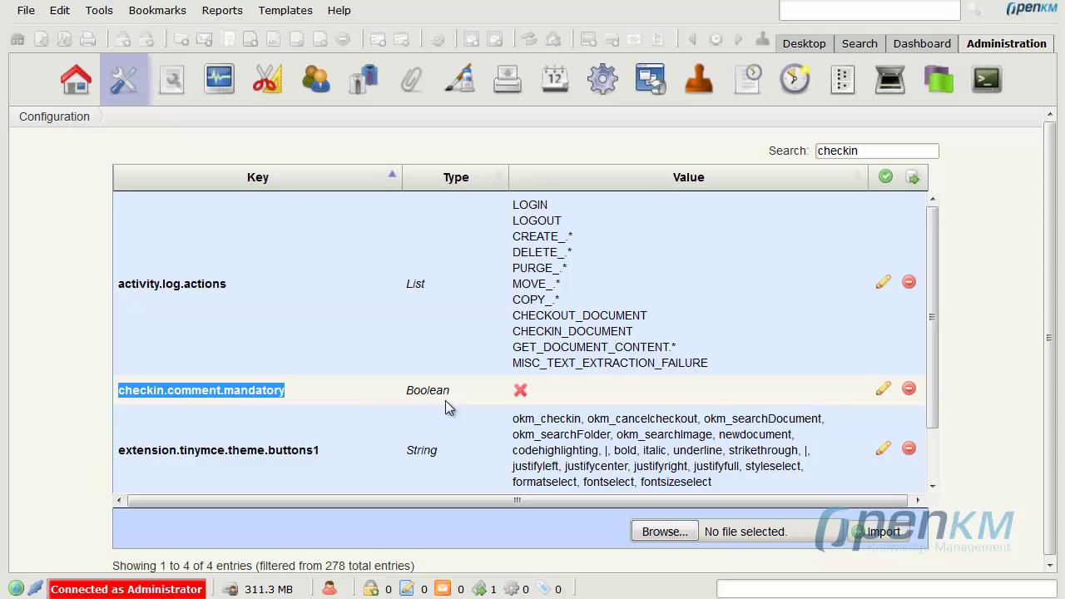
Filter the configuration parameters by "csv" to review the CSV format settings.
{"action": "left_click", "coordinate": [885, 152]}
{"action": "left_click_drag", "start_coordinate": [885, 151], "coordinate": [798, 154]}
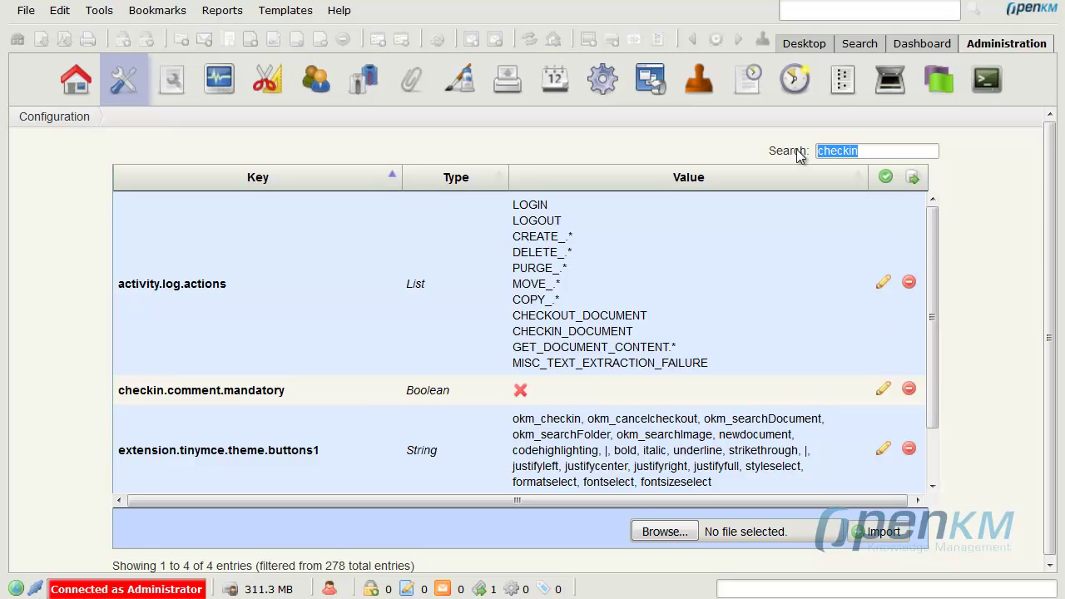
{"action": "key", "text": "BackSpace"}
{"action": "type", "text": "c"}
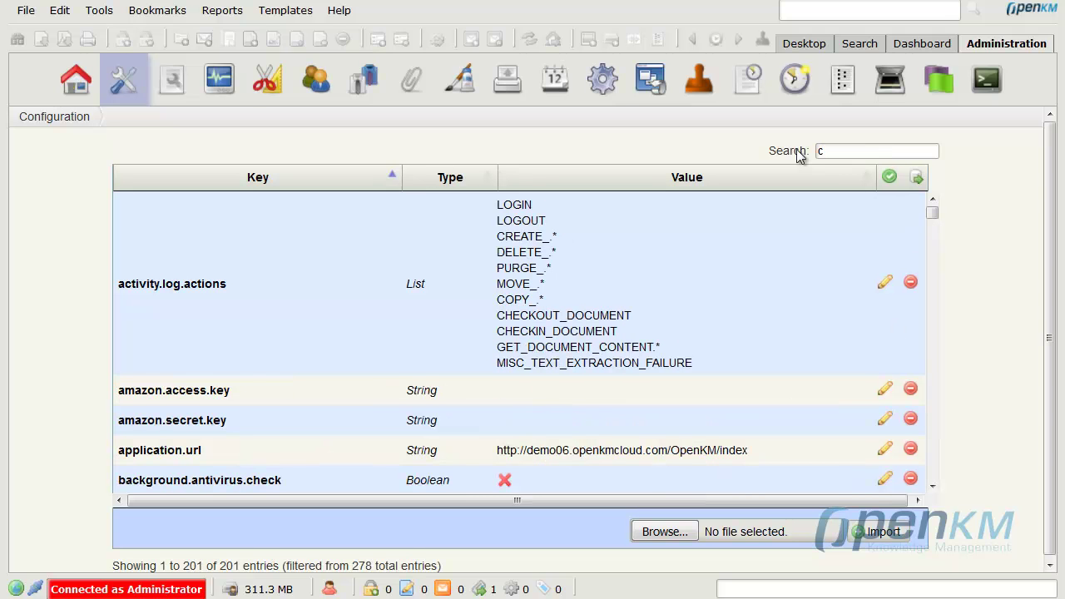
{"action": "type", "text": "sv"}
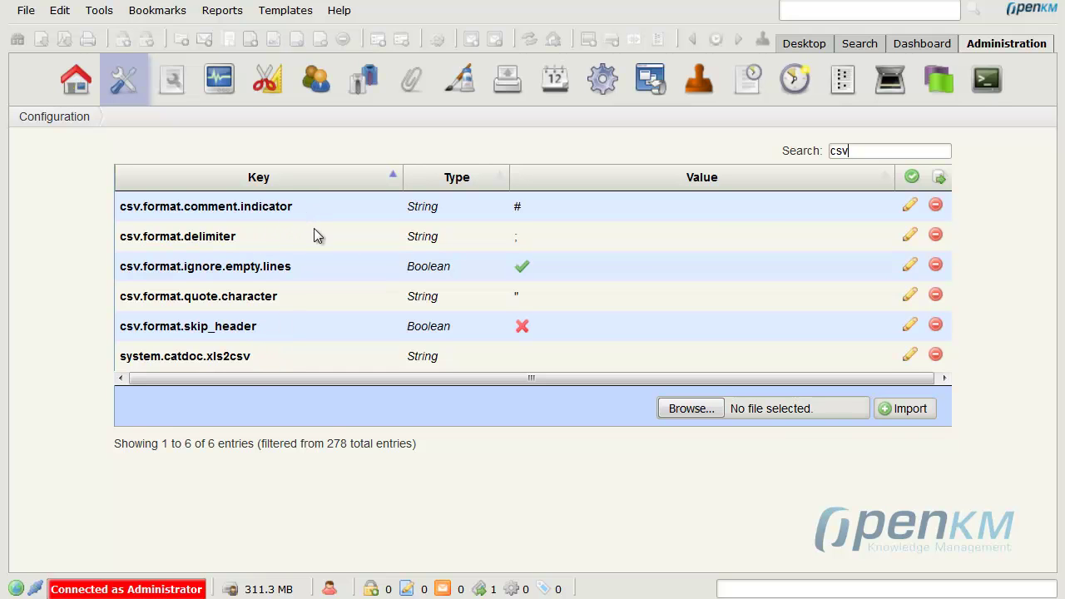
Run an advanced taxonomy search for content "openkm" and locate the option to export the results to CSV.
{"action": "left_click", "coordinate": [854, 44]}
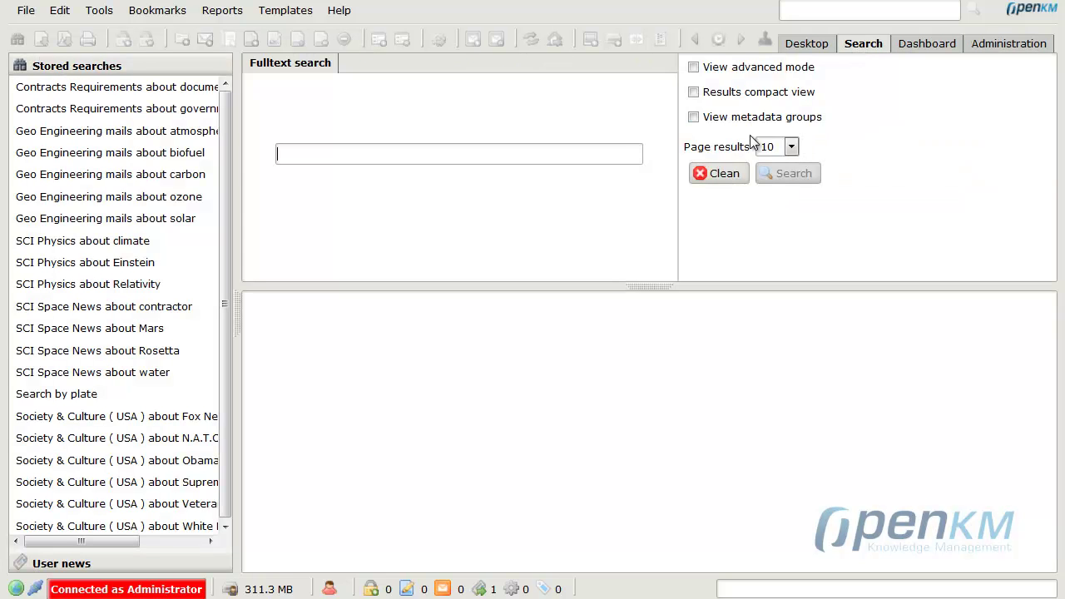
{"action": "left_click", "coordinate": [695, 67]}
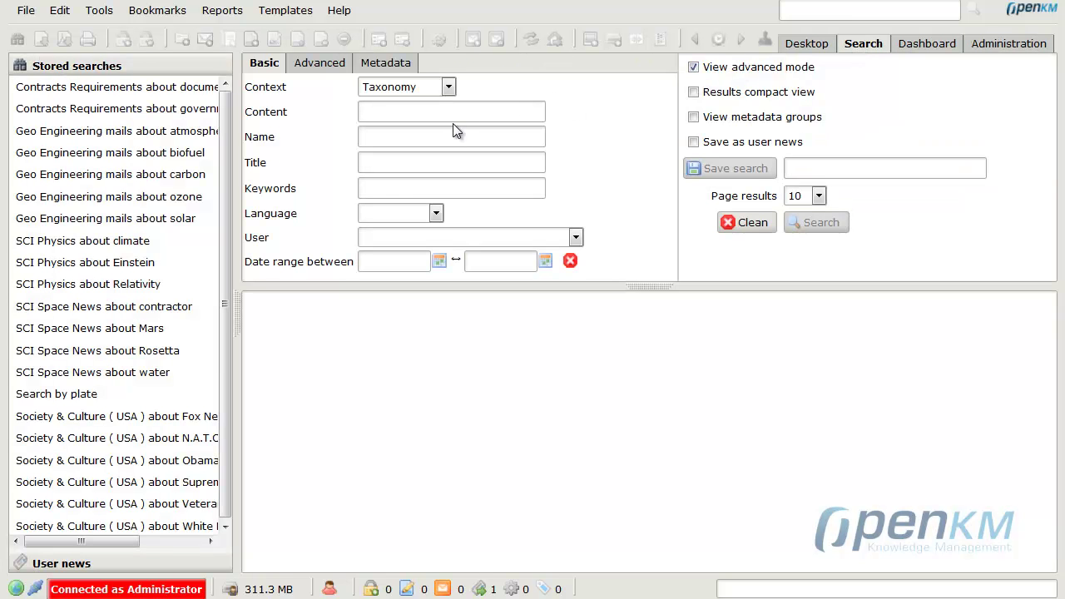
{"action": "type", "text": "nkm"}
{"action": "key", "text": "Return"}
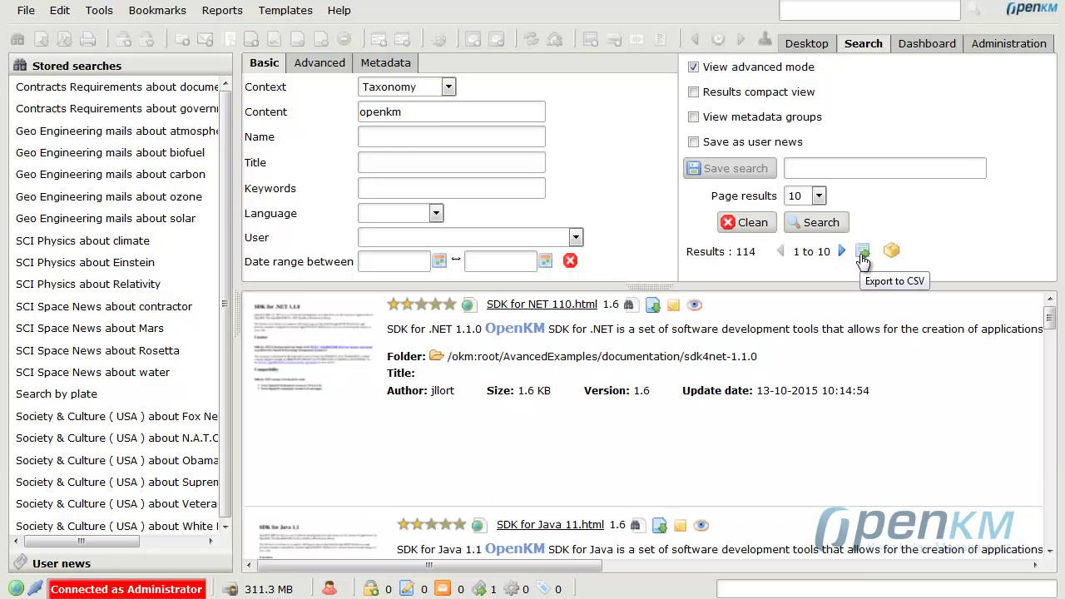
Return to the administration configuration and filter the parameters by "custom".
{"action": "left_click", "coordinate": [1000, 52]}
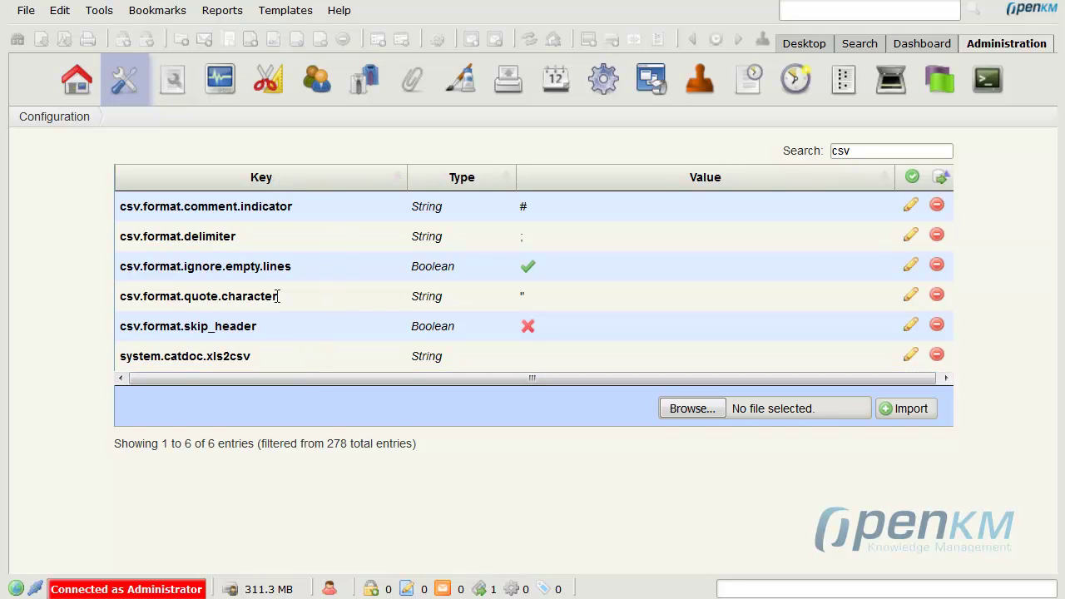
{"action": "double_click", "coordinate": [838, 150]}
{"action": "key", "text": "BackSpace"}
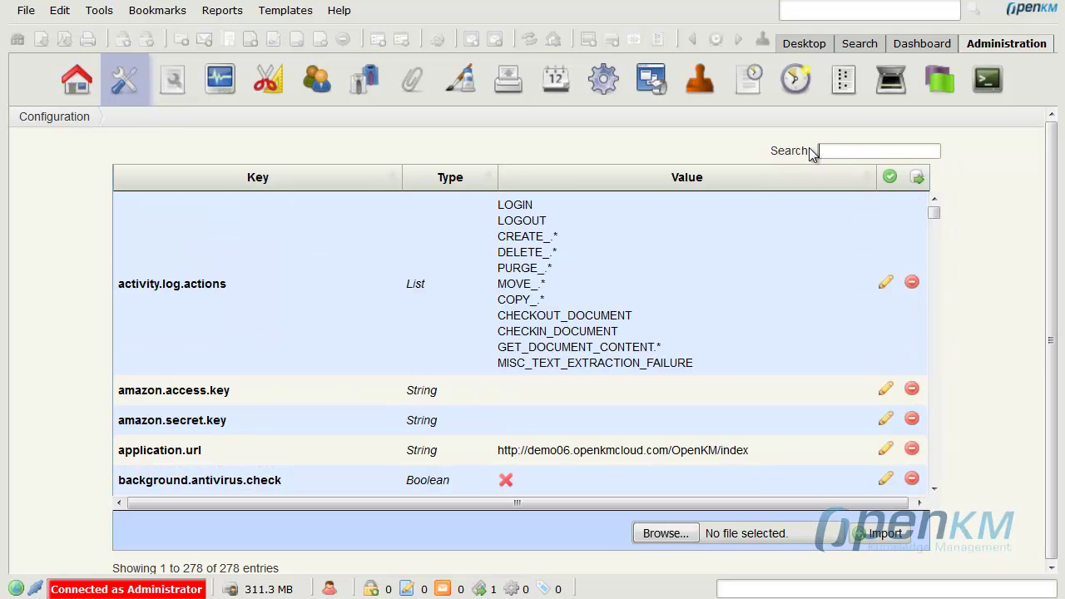
{"action": "type", "text": "custom"}
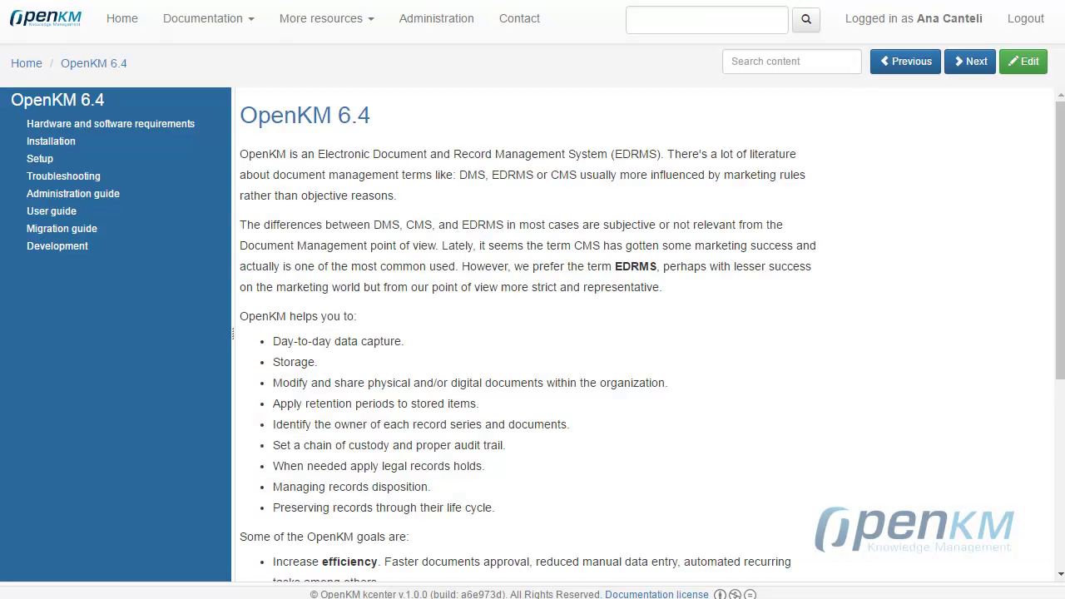
Review the Change default login screen page in the Development documentation, down to the custom.login parameter and login sample.
{"action": "left_click", "coordinate": [58, 245]}
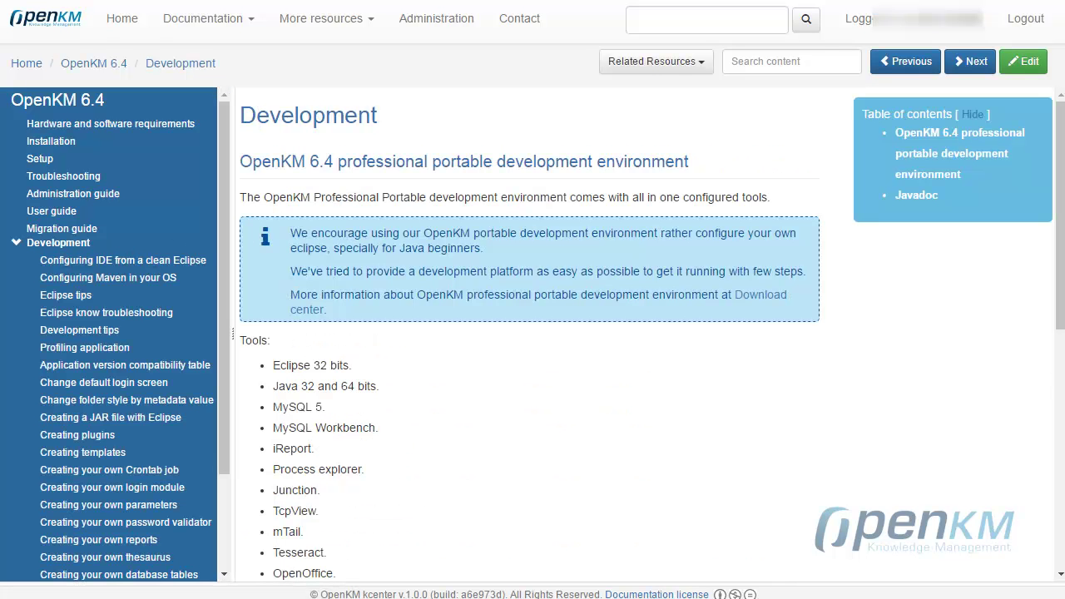
{"action": "left_click", "coordinate": [142, 382]}
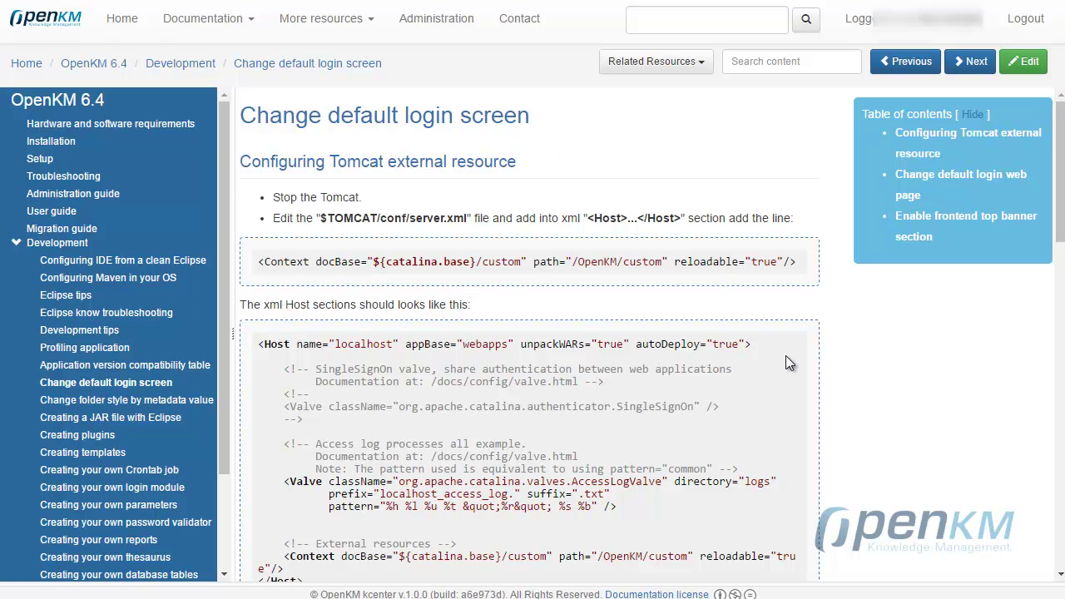
{"action": "left_click_drag", "start_coordinate": [1063, 226], "coordinate": [1062, 404]}
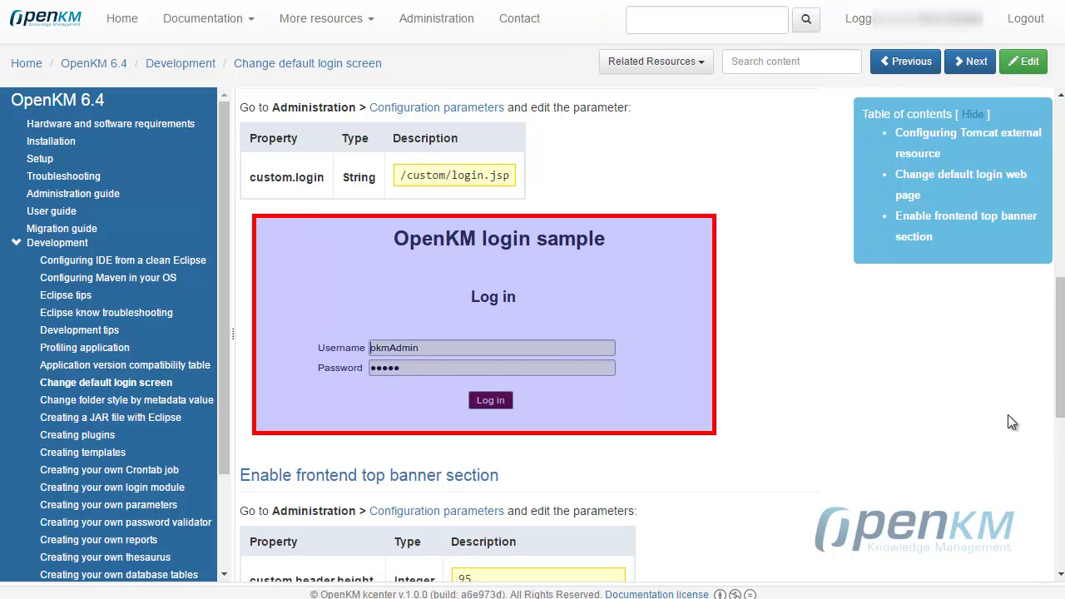
Review the Enable frontend top banner section, including custom.header.height, custom.header.source and the banner sample.
{"action": "left_click_drag", "start_coordinate": [1060, 297], "coordinate": [1062, 389]}
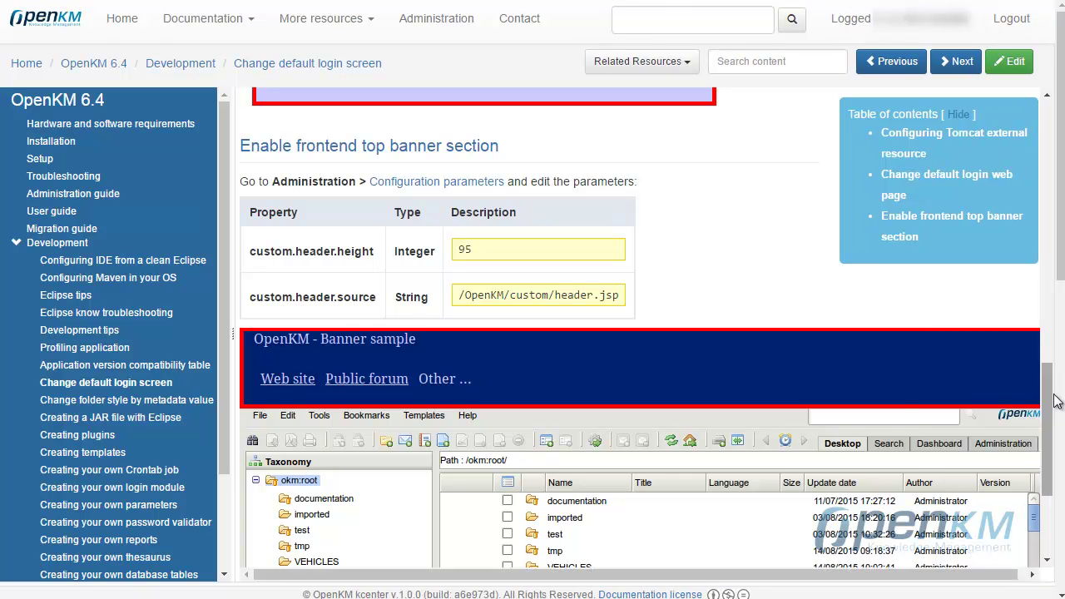
{"action": "mouse_move", "coordinate": [1061, 389]}
{"action": "left_mouse_down"}
{"action": "mouse_move", "coordinate": [1061, 421]}
{"action": "mouse_move", "coordinate": [1062, 404]}
{"action": "left_mouse_up"}
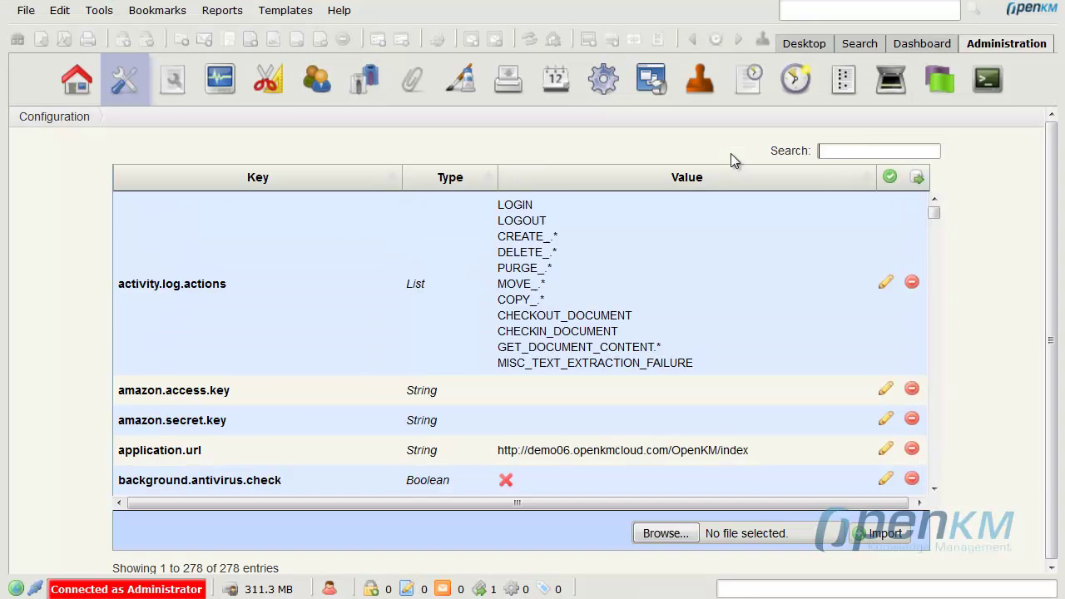
Filter the configuration parameters by "dashboard", highlight dashboard.user.activity, and view the user dashboard it relates to.
{"action": "type", "text": "dashbo"}
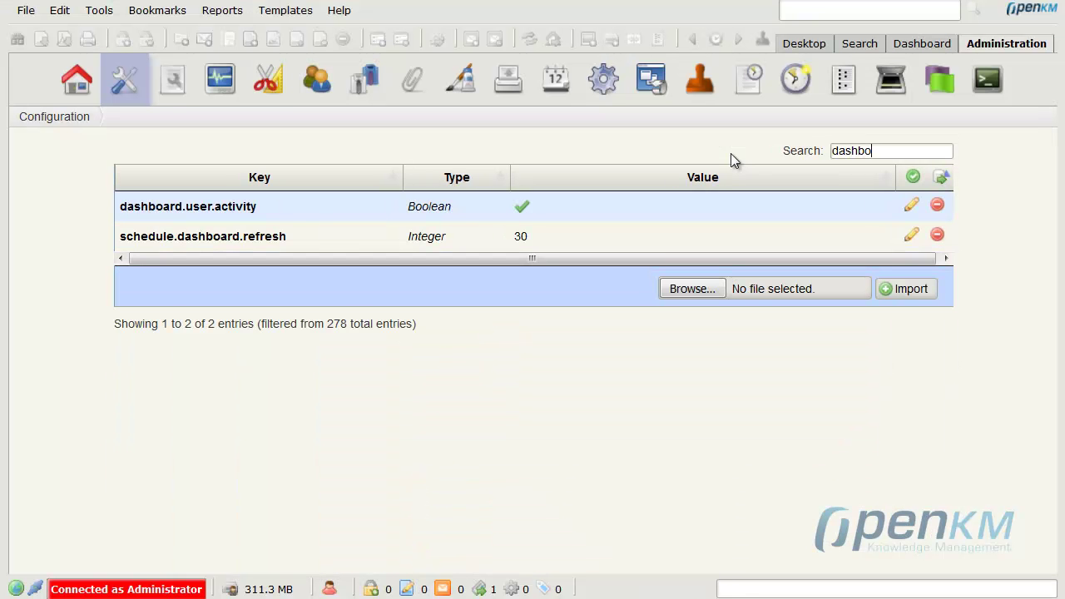
{"action": "type", "text": "ard"}
{"action": "left_click_drag", "start_coordinate": [153, 212], "coordinate": [261, 216]}
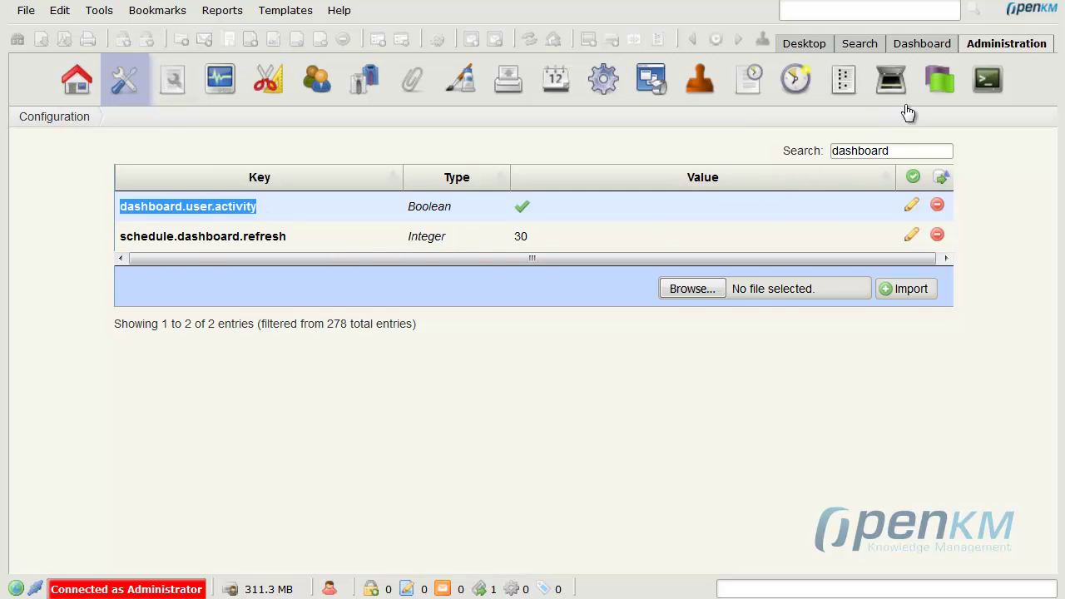
{"action": "left_click", "coordinate": [916, 49]}
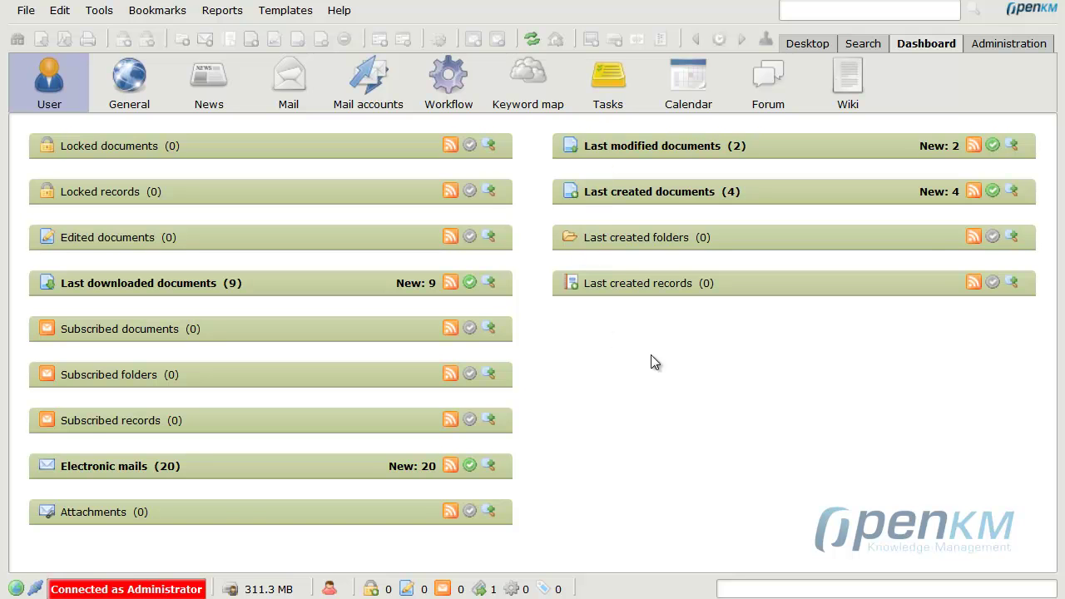
Open the Repository import utility in the administration area to review its import options.
{"action": "left_click", "coordinate": [994, 46]}
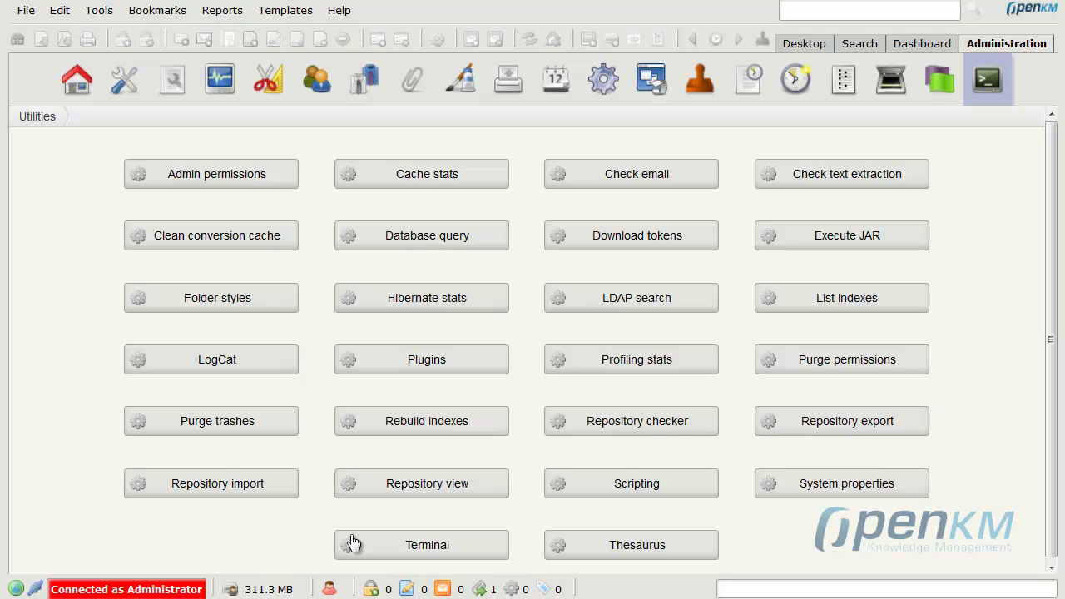
{"action": "left_click", "coordinate": [210, 496]}
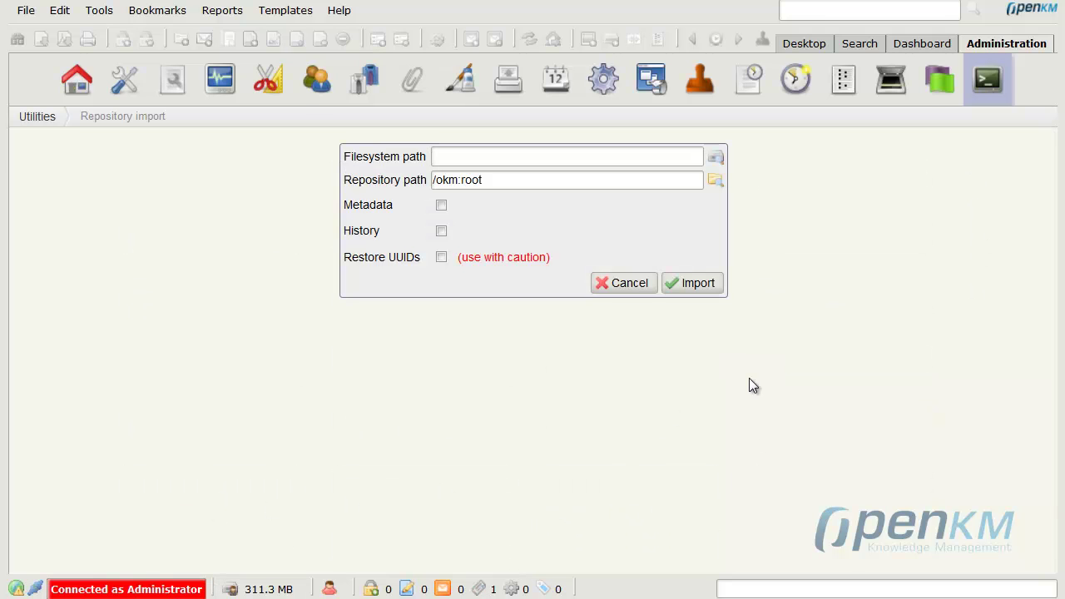
Review the user and General dashboards, and return to the configuration parameters to clear the "dashboard" filter.
{"action": "left_click", "coordinate": [917, 46]}
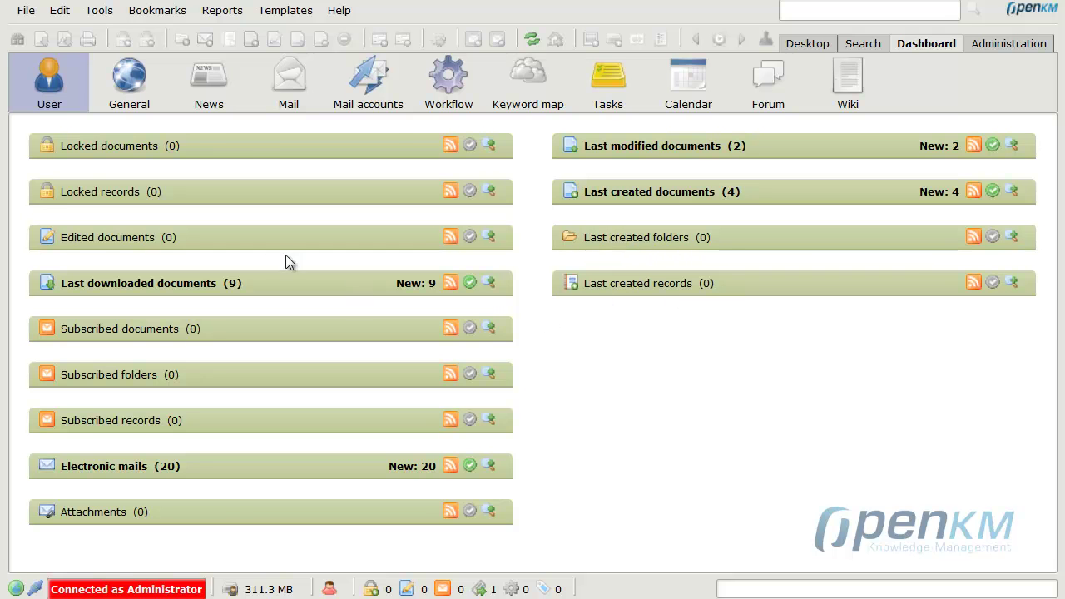
{"action": "left_click", "coordinate": [132, 96]}
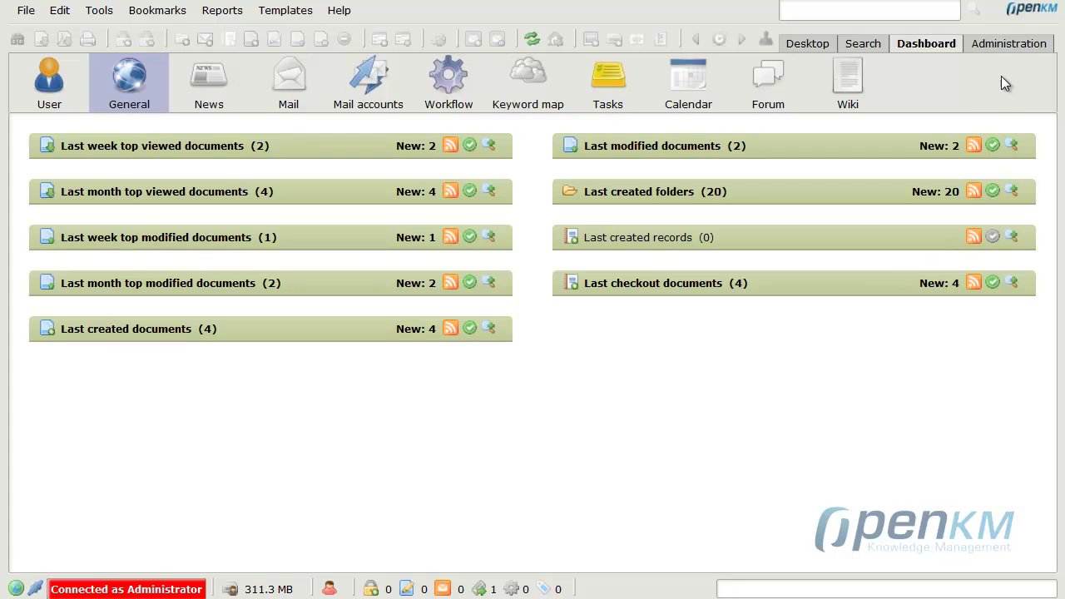
{"action": "left_click", "coordinate": [994, 50]}
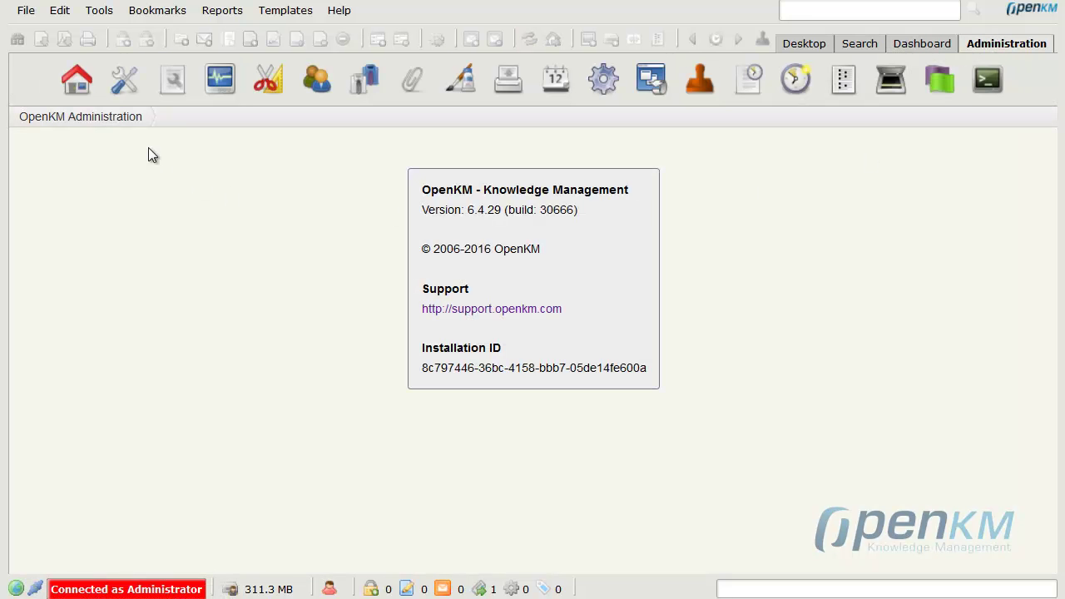
{"action": "left_click", "coordinate": [126, 100]}
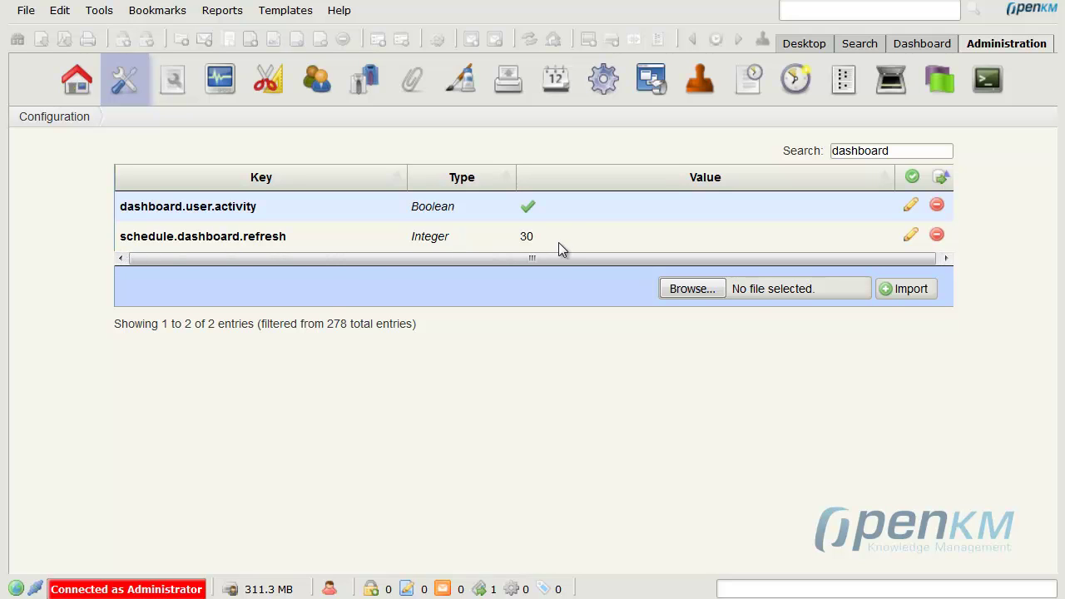
{"action": "left_click_drag", "start_coordinate": [889, 150], "coordinate": [803, 155]}
{"action": "key", "text": "BackSpace"}
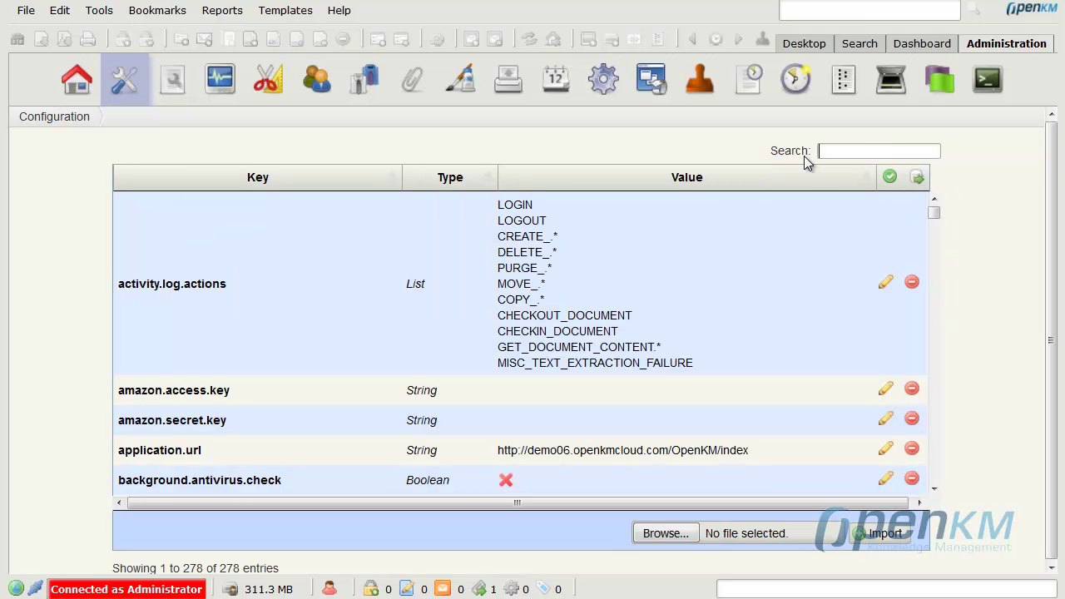
Prepare a JDBC database query on the OKM_DASHBOARD_ACTIVITY table in the administration utilities.
{"action": "left_click", "coordinate": [986, 92]}
{"action": "left_click", "coordinate": [428, 241]}
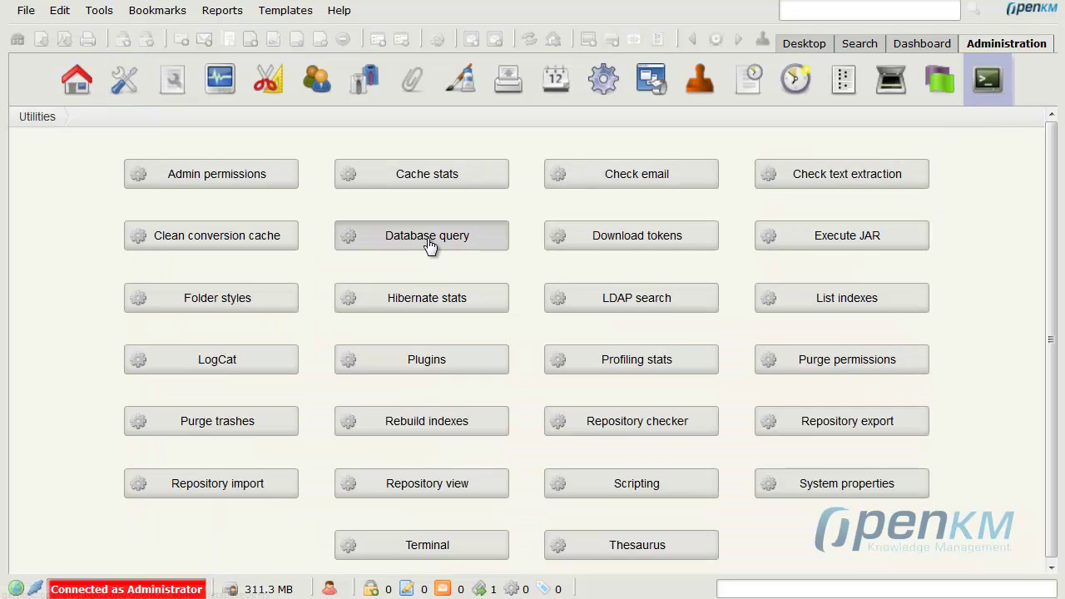
{"action": "left_click", "coordinate": [931, 327]}
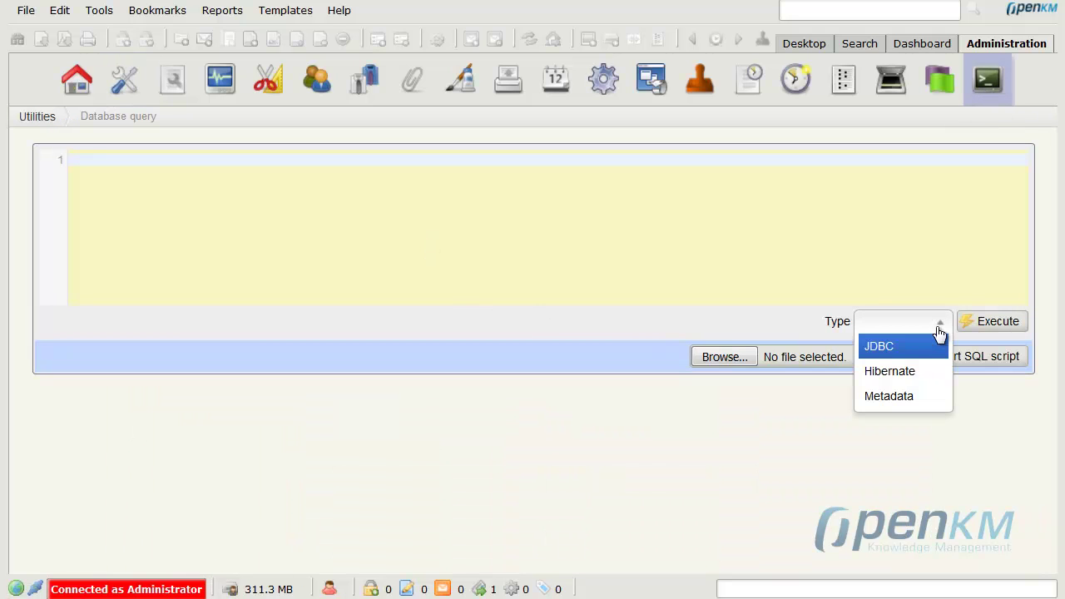
{"action": "left_click", "coordinate": [915, 345]}
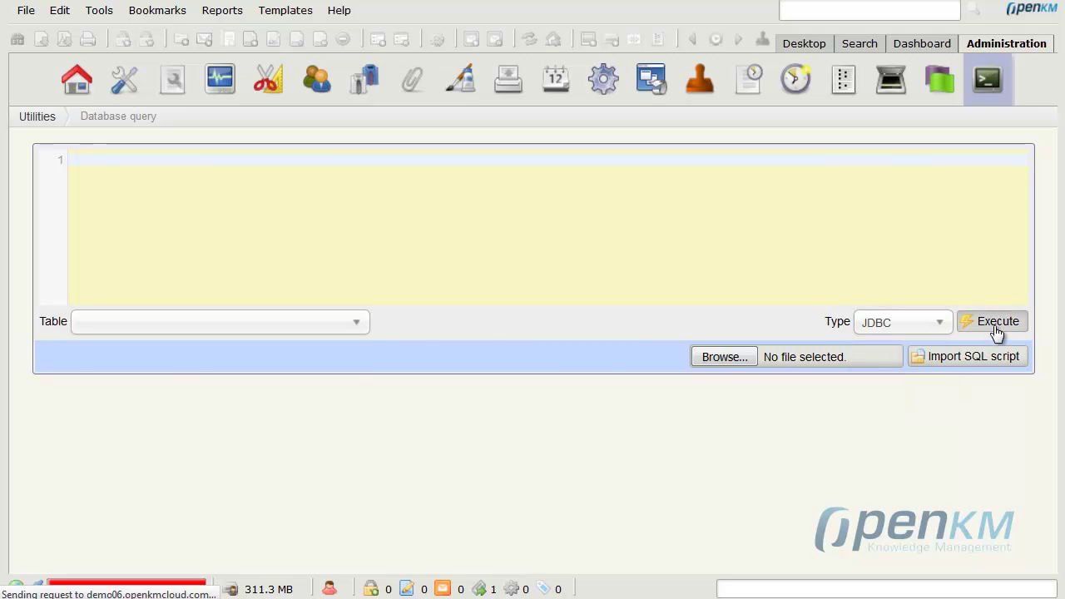
{"action": "left_click", "coordinate": [356, 322]}
{"action": "left_click", "coordinate": [210, 508]}
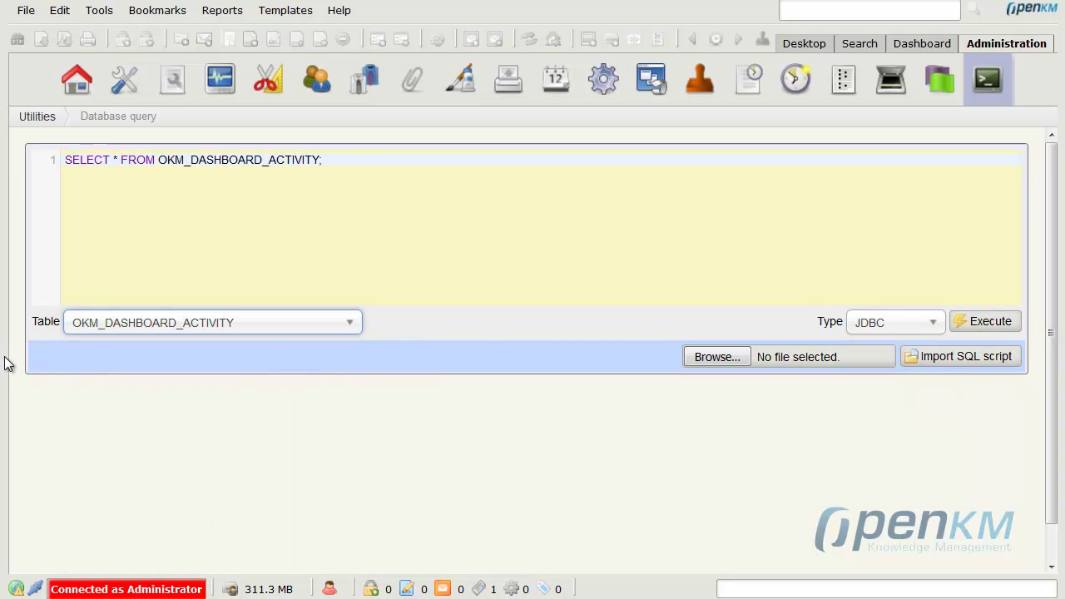
Filter the configuration parameters by "pagination" to review database.pagination.optimization, and check pagination on the desktop.
{"action": "left_click", "coordinate": [124, 79]}
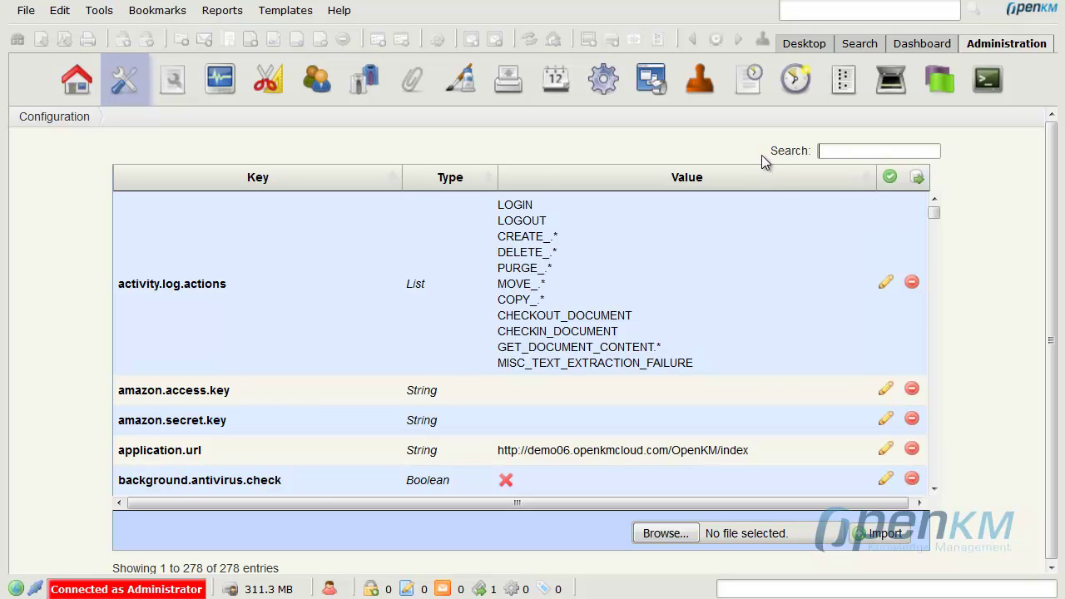
{"action": "type", "text": "pagination"}
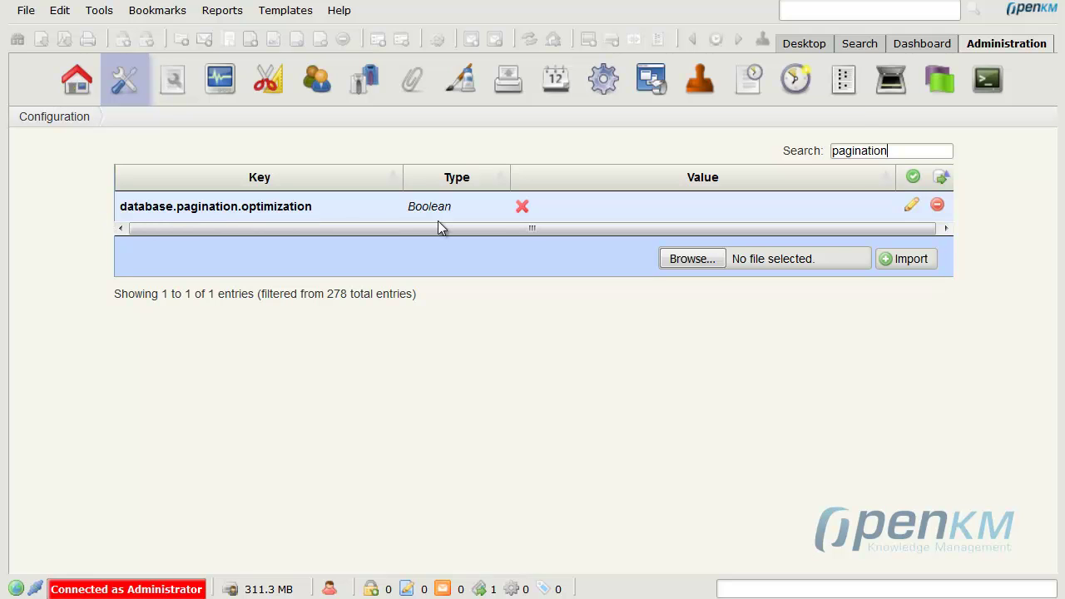
{"action": "left_click", "coordinate": [812, 46]}
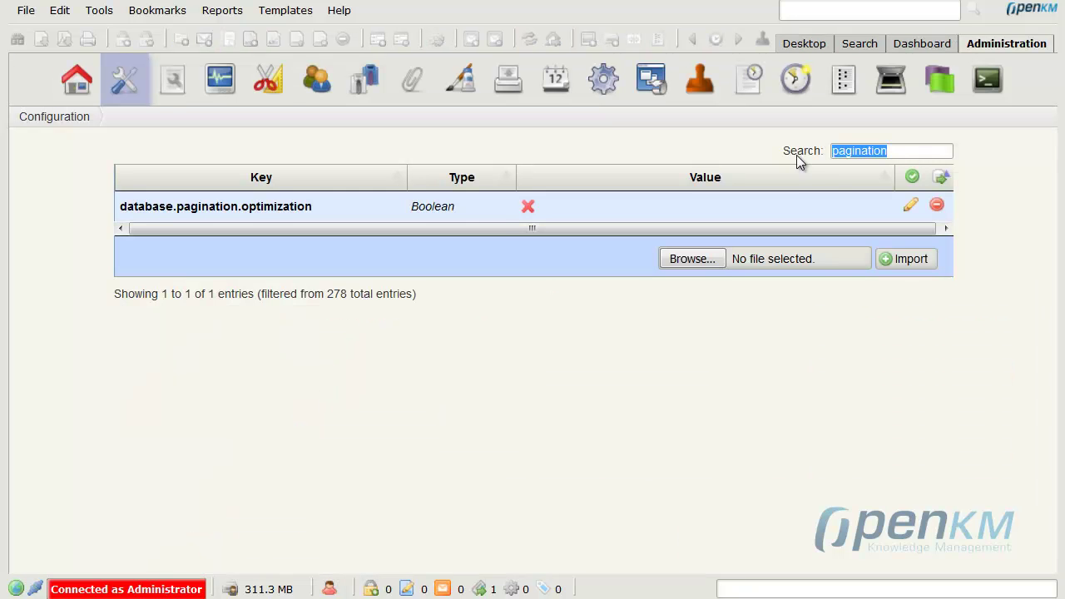
Replace the parameter filter with "default" and highlight default.user.role and default.admin.role.
{"action": "key", "text": "BackSpace"}
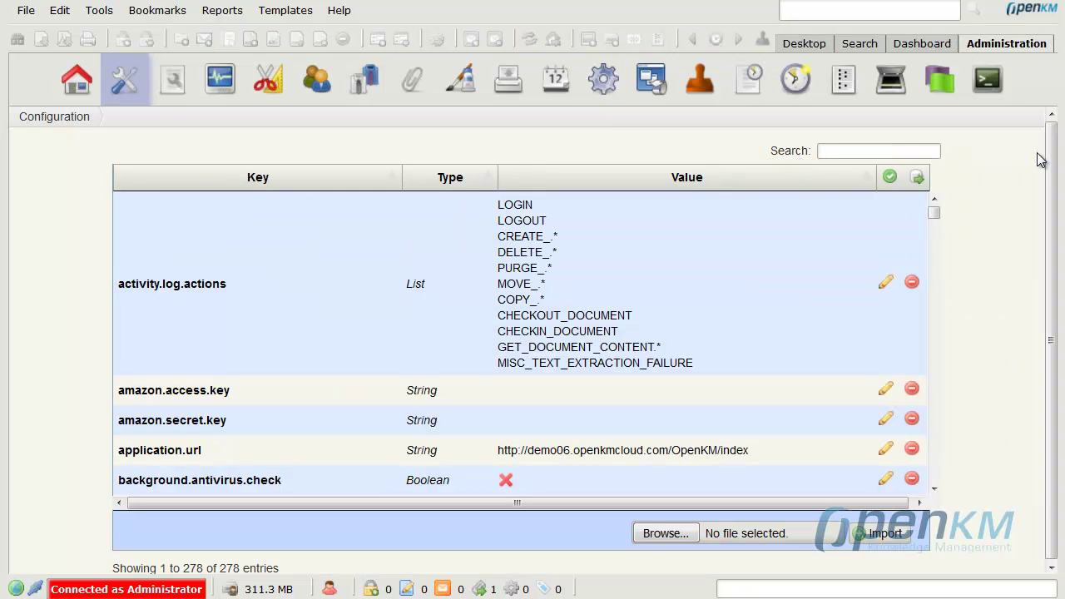
{"action": "type", "text": "defau"}
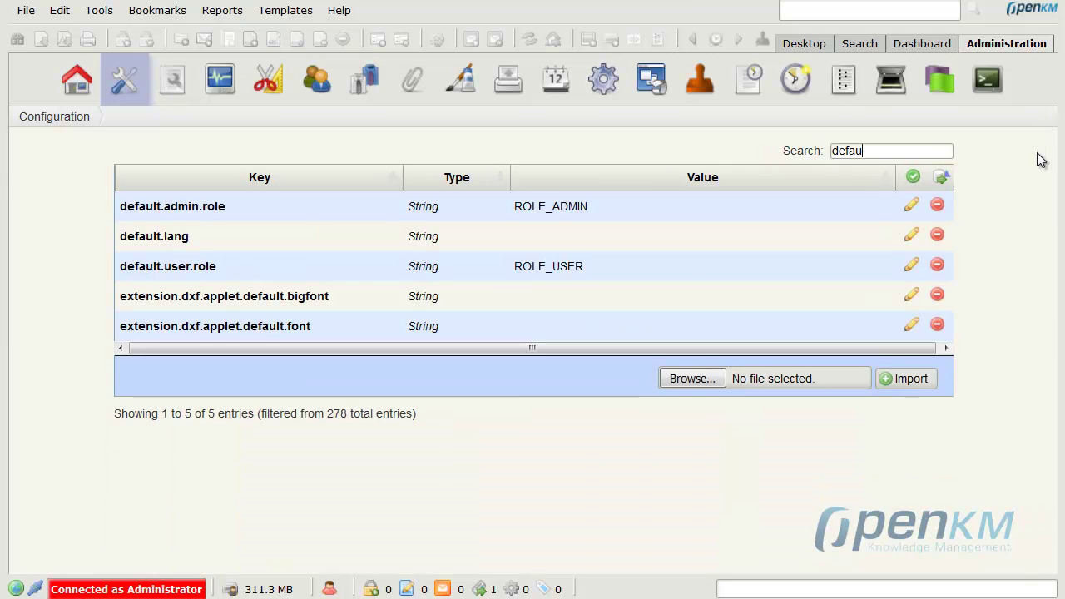
{"action": "type", "text": "kt"}
{"action": "key", "text": "BackSpace"}
{"action": "left_click_drag", "start_coordinate": [123, 268], "coordinate": [221, 268]}
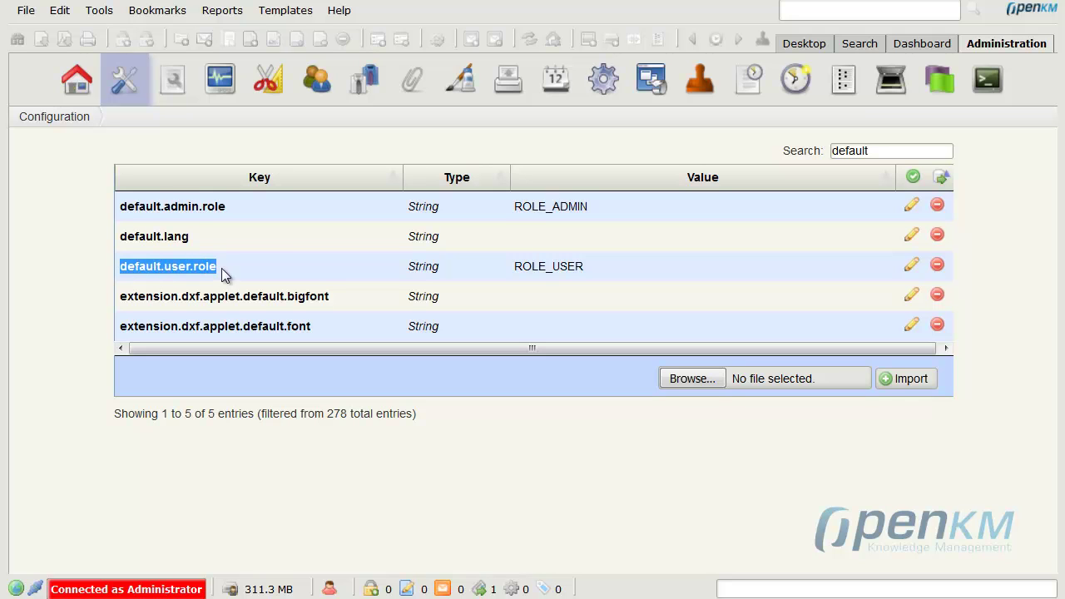
{"action": "left_click_drag", "start_coordinate": [121, 206], "coordinate": [232, 207]}
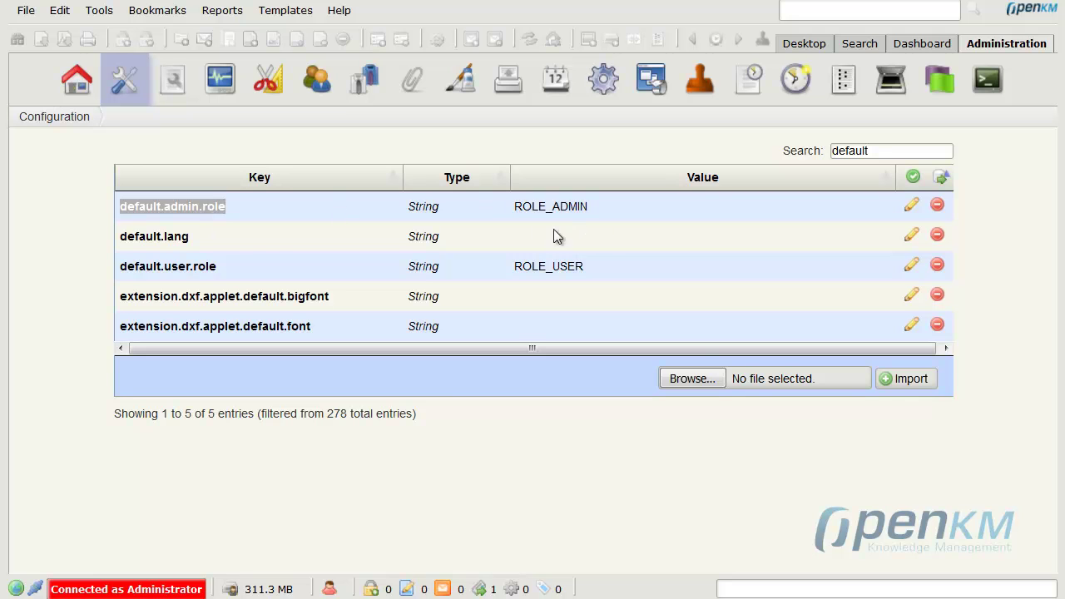
Check the assigned roles in the user list, and the login page's language options that relate to default.lang.
{"action": "left_click", "coordinate": [318, 90]}
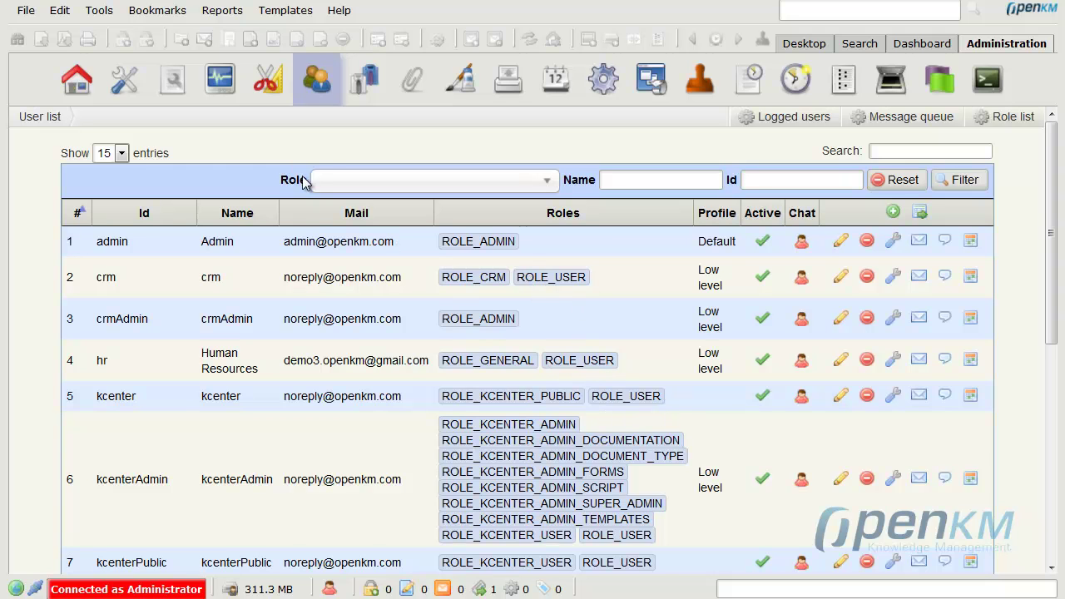
{"action": "left_click", "coordinate": [123, 96]}
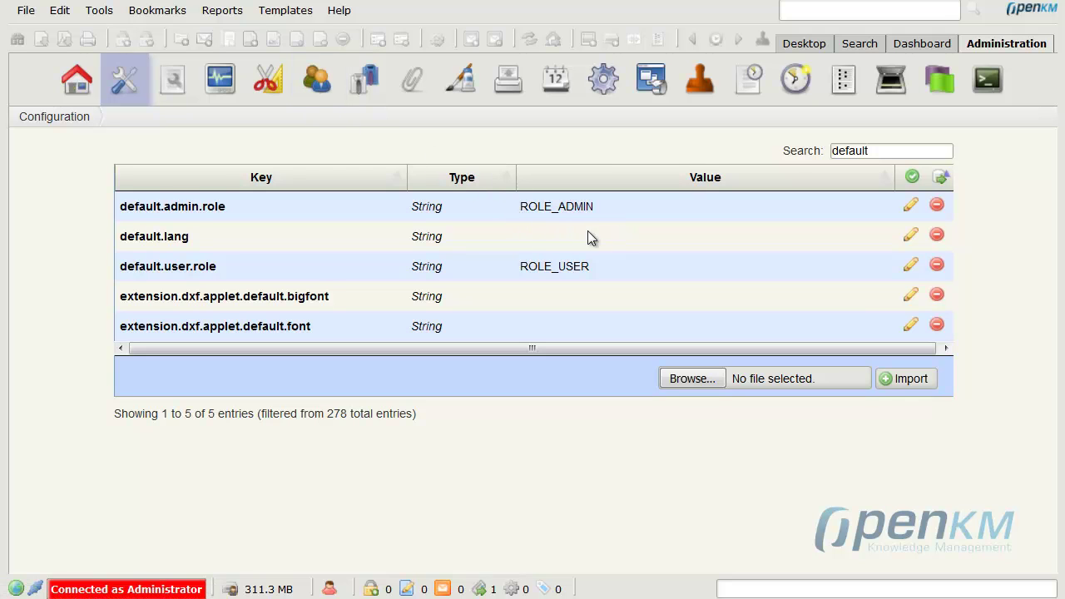
{"action": "left_click_drag", "start_coordinate": [119, 238], "coordinate": [192, 244]}
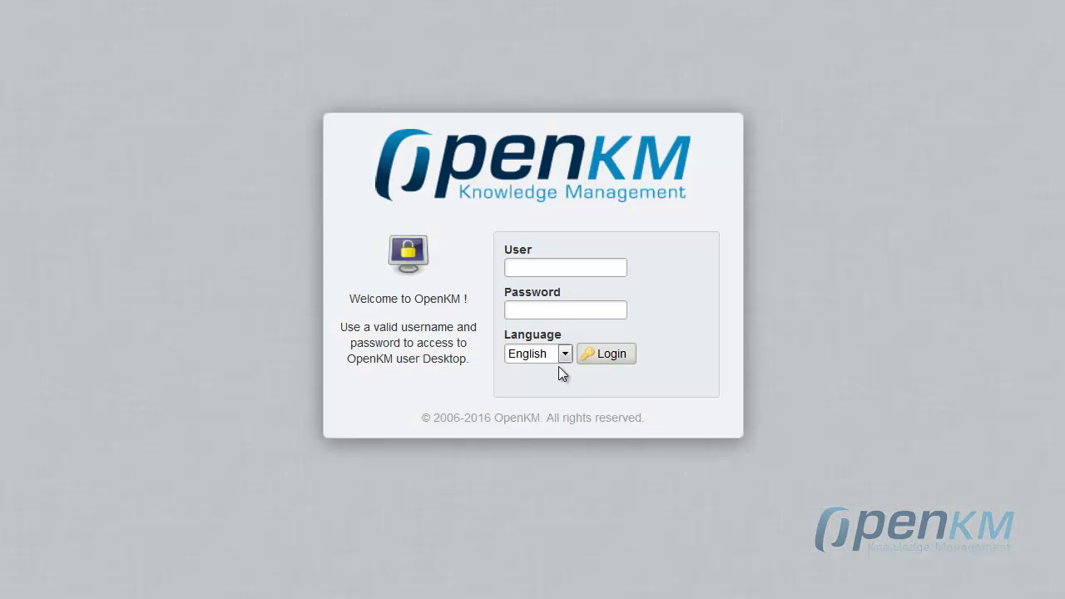
{"action": "left_click", "coordinate": [565, 354]}
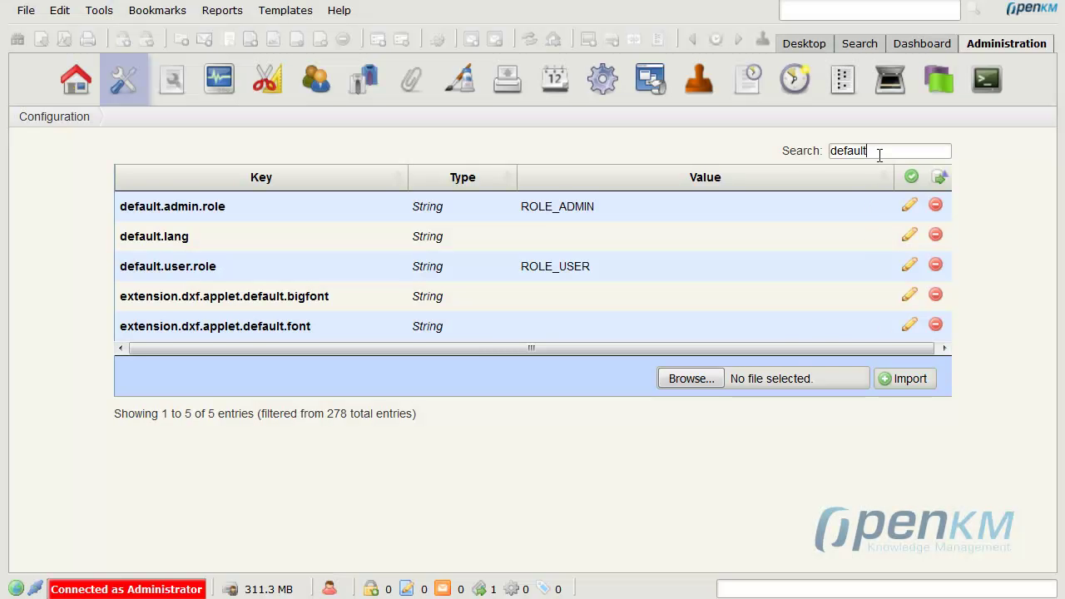
Filter the configuration parameters by "message" and review the message body and subject templates through template.message.body.
{"action": "left_click_drag", "start_coordinate": [879, 150], "coordinate": [795, 154]}
{"action": "key", "text": "BackSpace"}
{"action": "type", "text": "me"}
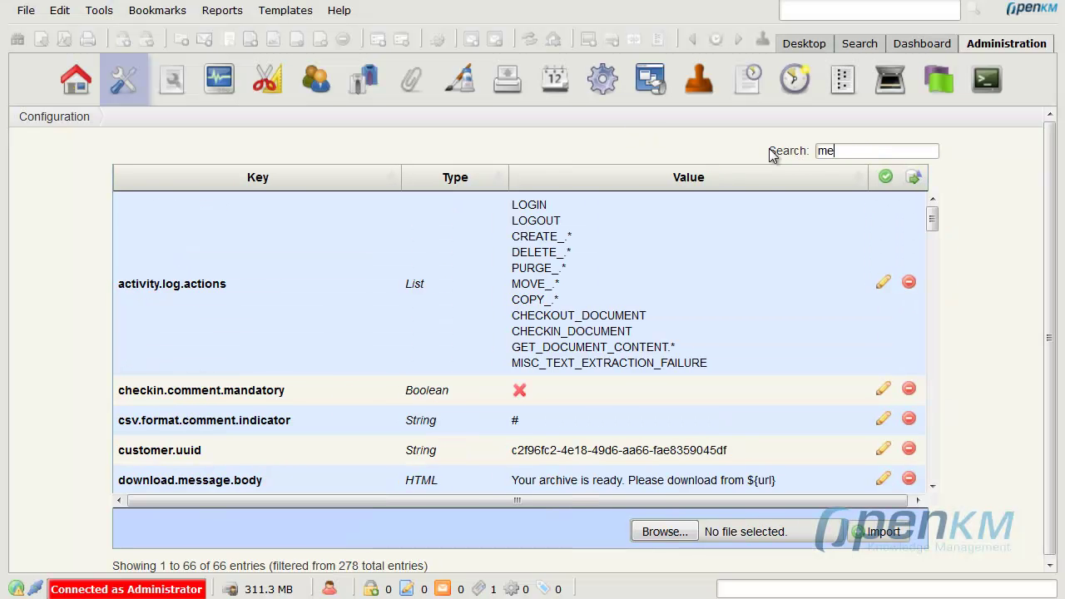
{"action": "type", "text": "ssage"}
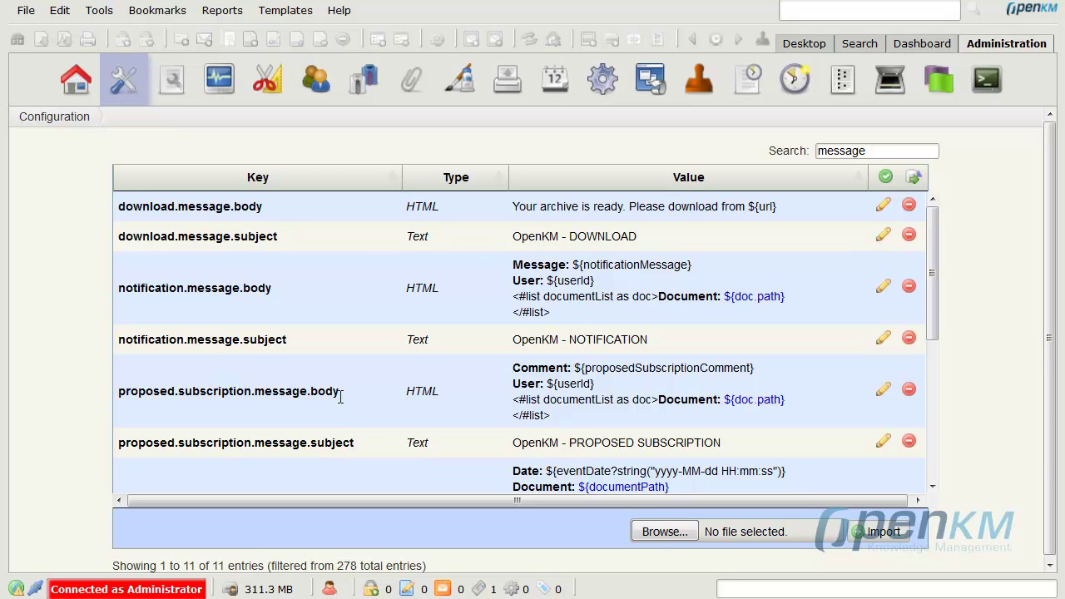
{"action": "left_click_drag", "start_coordinate": [934, 302], "coordinate": [935, 445]}
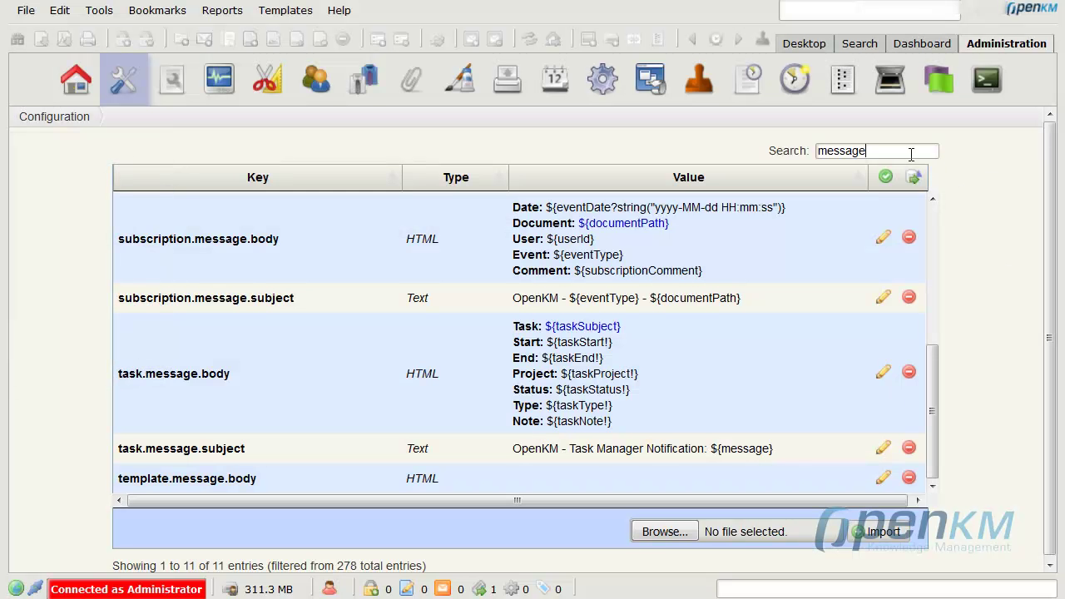
Filter the configuration parameters by "token" to review download.token.validity, and by "zip" to review the live ZIP download limits.
{"action": "left_click_drag", "start_coordinate": [894, 151], "coordinate": [752, 155]}
{"action": "key", "text": "BackSpace"}
{"action": "type", "text": "token"}
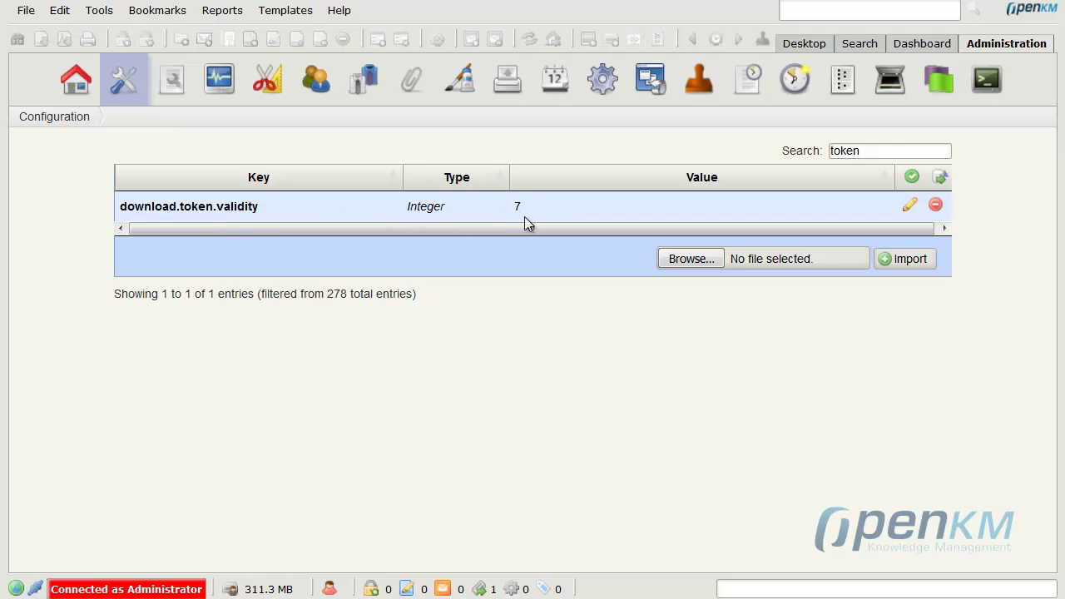
{"action": "left_click_drag", "start_coordinate": [865, 150], "coordinate": [817, 148]}
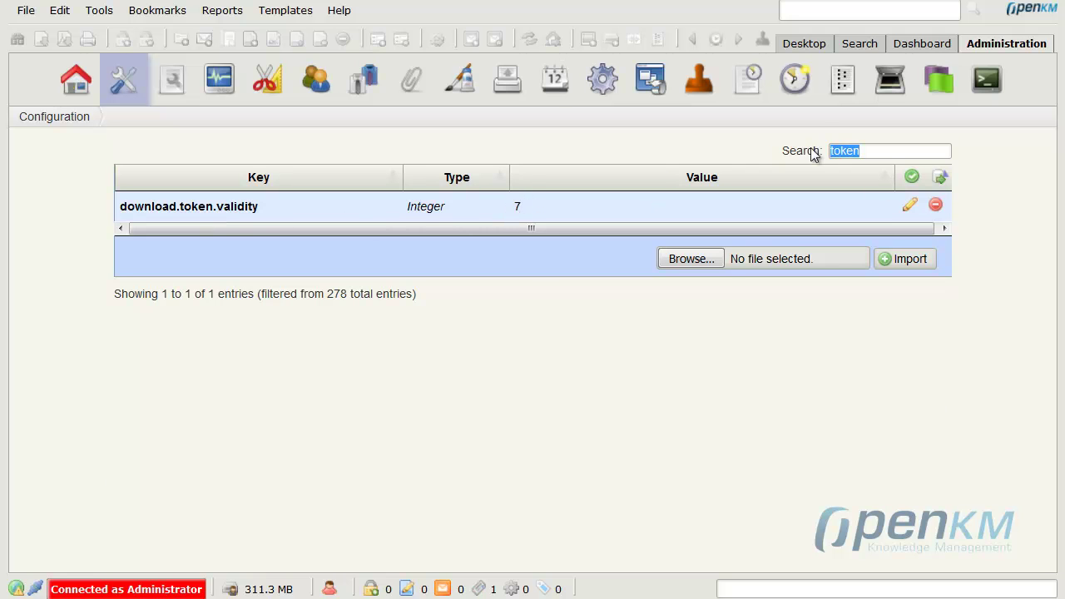
{"action": "type", "text": "zip"}
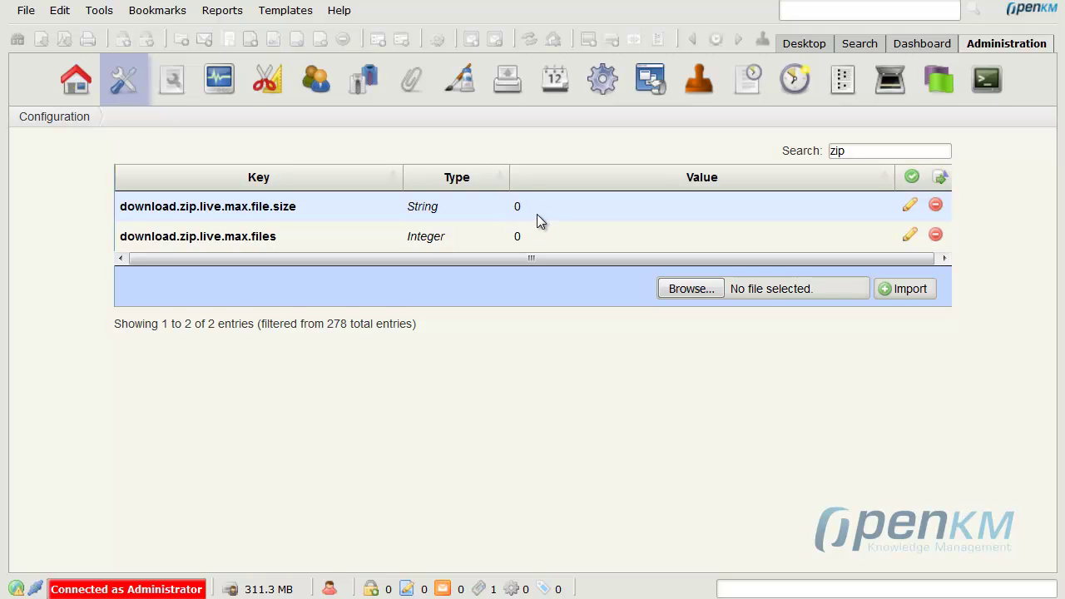
Open the desktop's AvancedExamples folder and show its available actions to locate Export to ZIP.
{"action": "left_click", "coordinate": [797, 42]}
{"action": "left_click", "coordinate": [60, 114]}
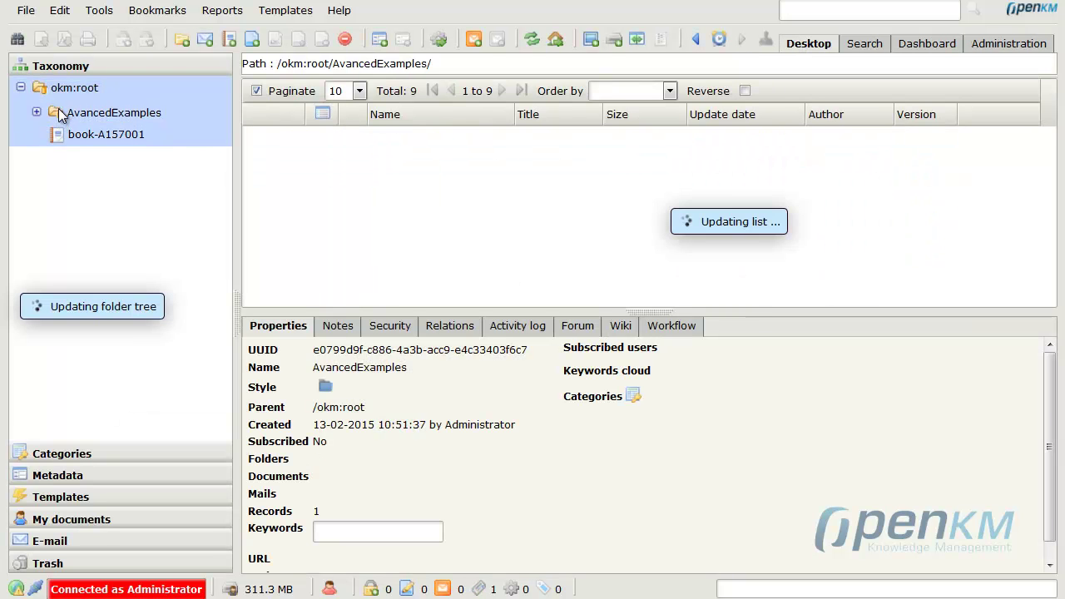
{"action": "right_click", "coordinate": [60, 112]}
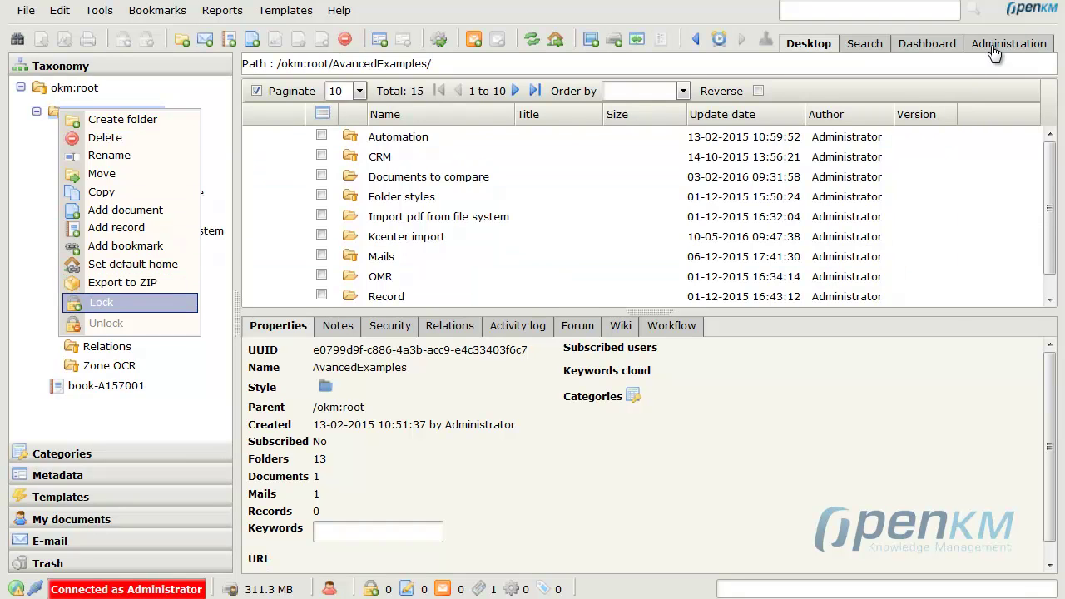
Filter the configuration parameters by "plugin" and review extension.tinymce.plugins.
{"action": "left_click", "coordinate": [992, 49]}
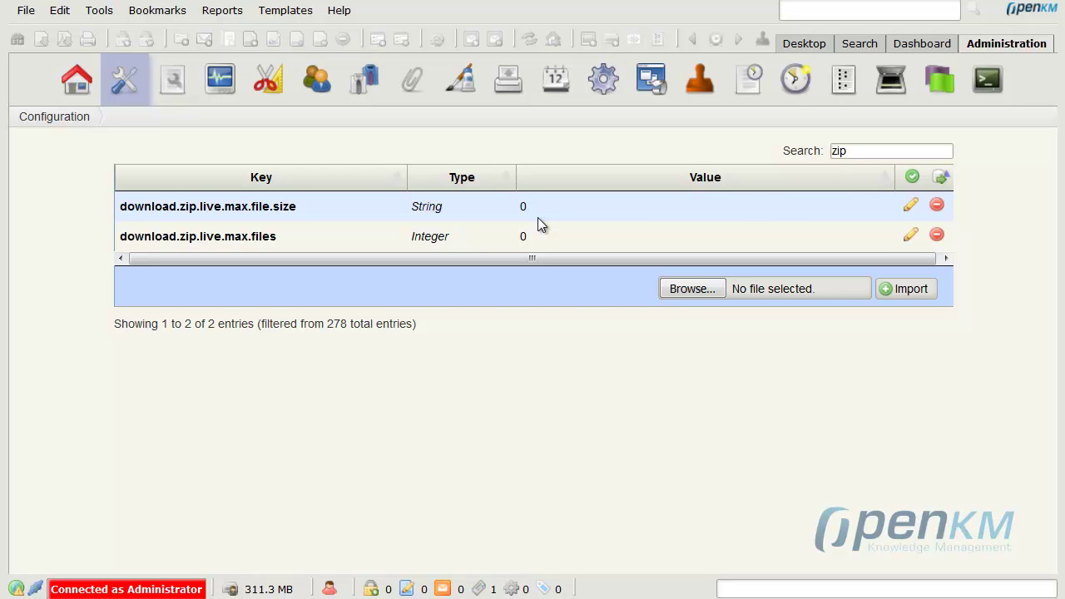
{"action": "left_click_drag", "start_coordinate": [856, 151], "coordinate": [794, 151]}
{"action": "key", "text": "BackSpace"}
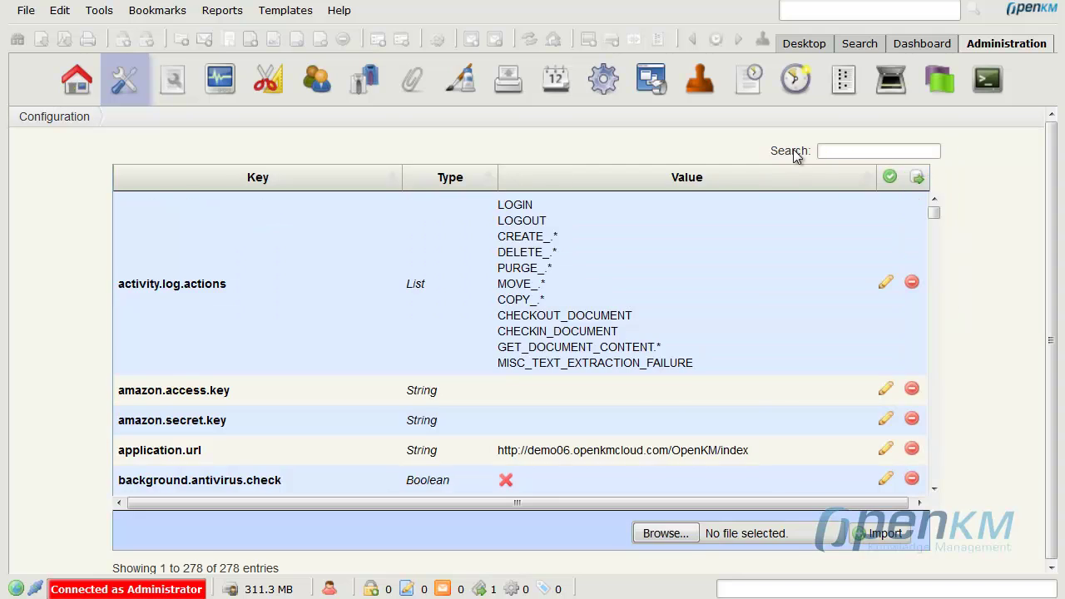
{"action": "type", "text": "plug"}
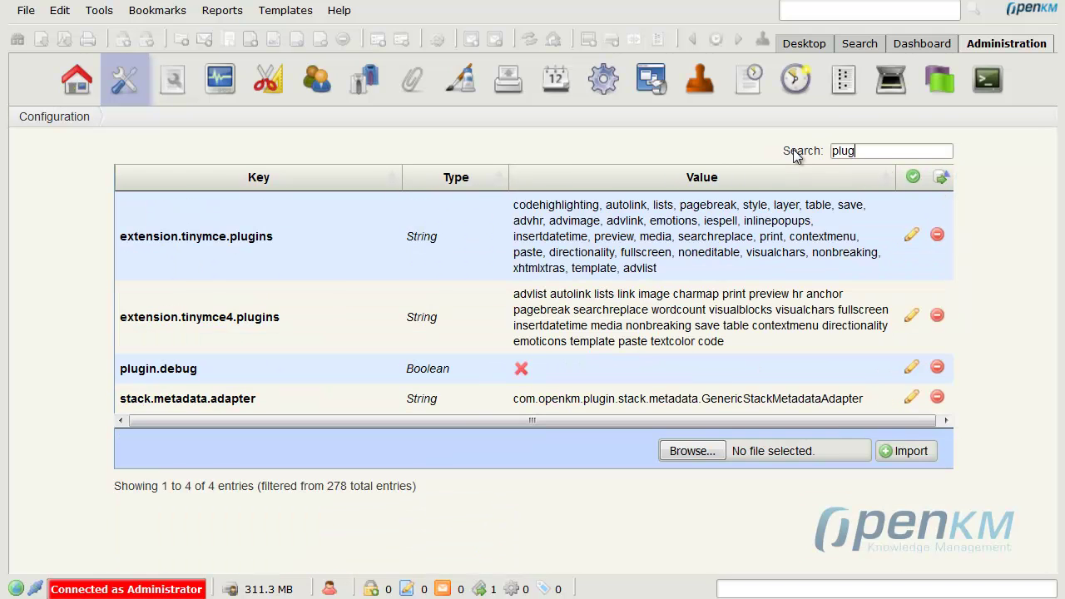
{"action": "type", "text": "ing"}
{"action": "key", "text": "BackSpace"}
{"action": "left_click_drag", "start_coordinate": [116, 239], "coordinate": [278, 246]}
Open LEEME.html from the desktop's root folder for editing to see the editor that the TinyMCE parameters configure.
{"action": "left_click", "coordinate": [802, 45]}
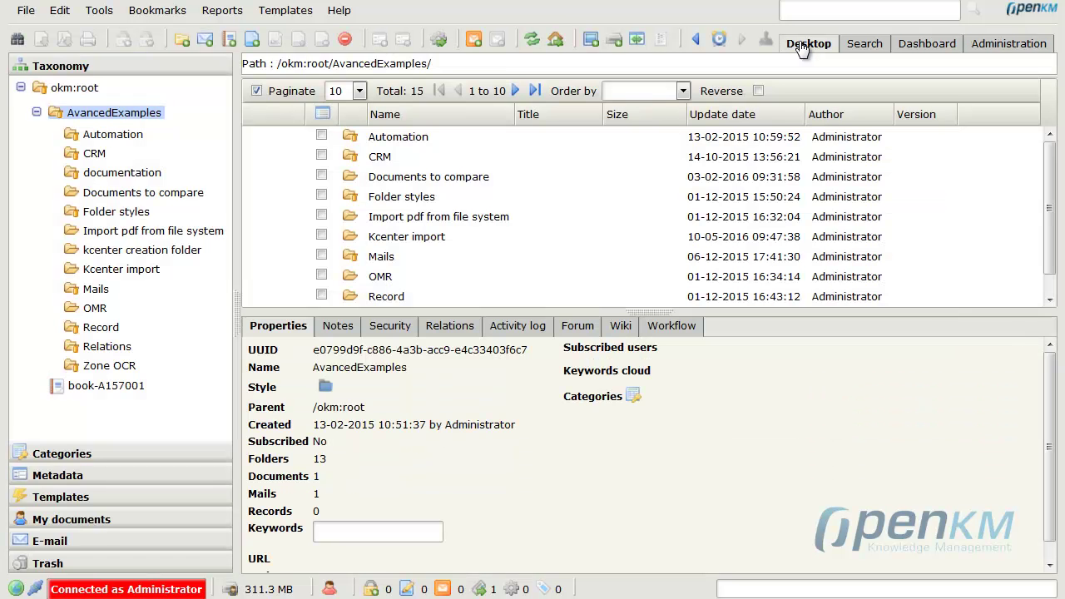
{"action": "left_click", "coordinate": [397, 217]}
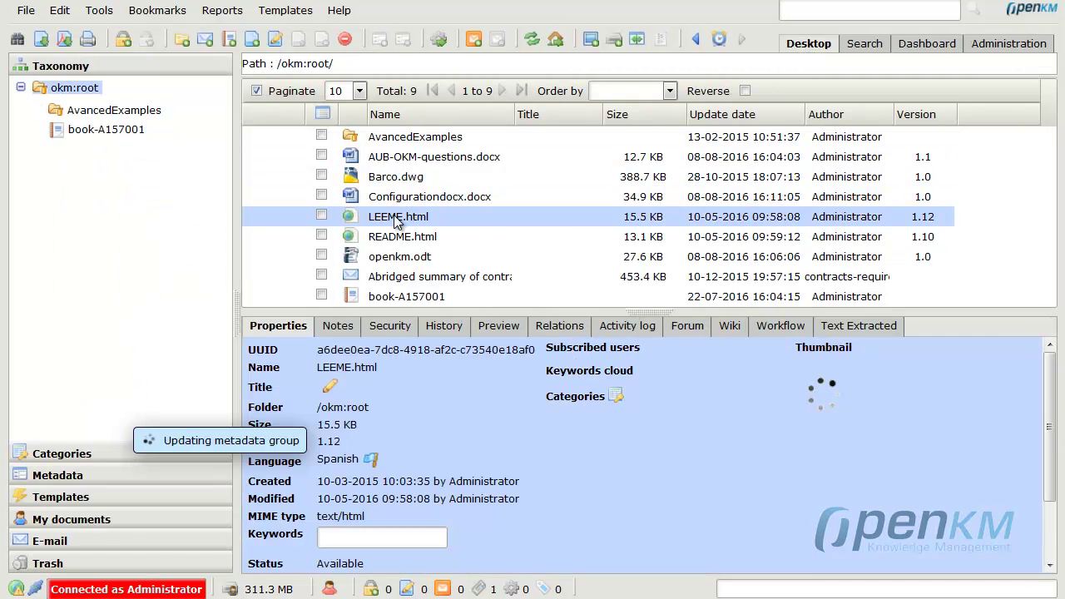
{"action": "left_click", "coordinate": [275, 43]}
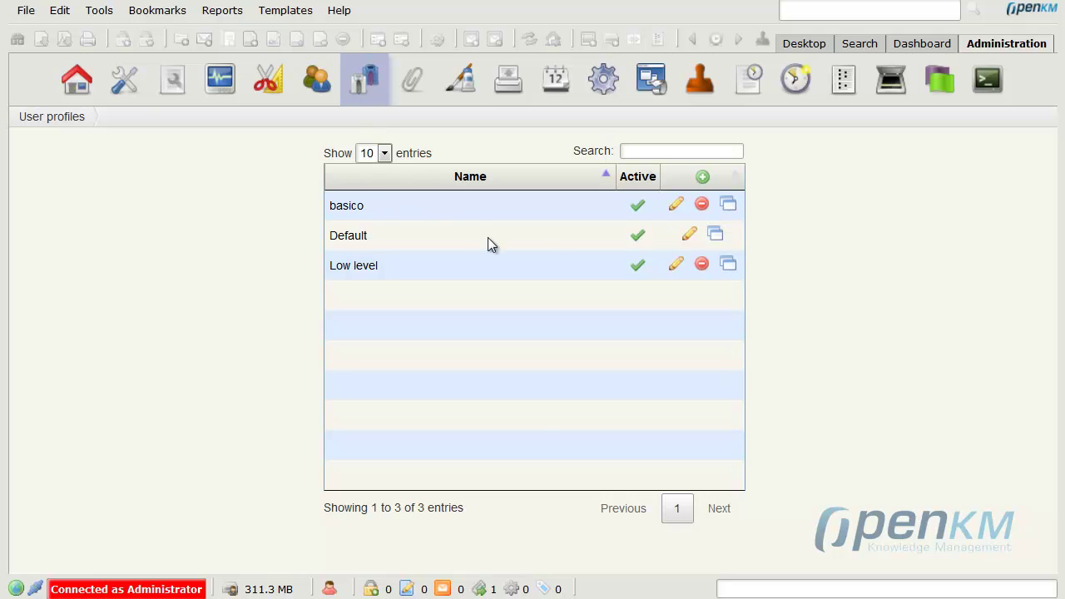
Open the Default user profile and review its general settings.
{"action": "left_click", "coordinate": [688, 237]}
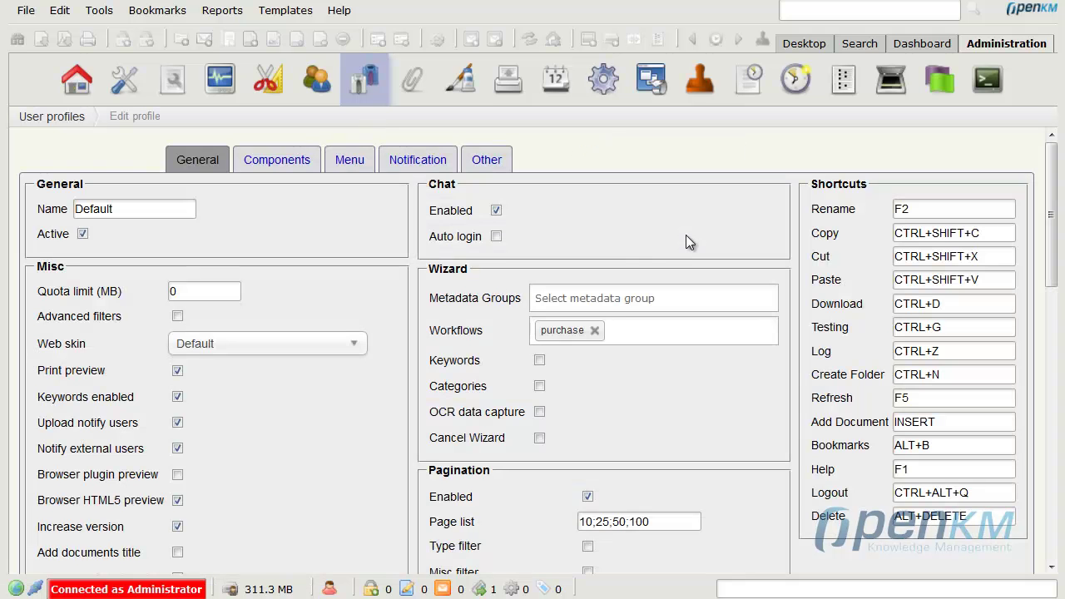
{"action": "left_click_drag", "start_coordinate": [1051, 195], "coordinate": [1053, 346]}
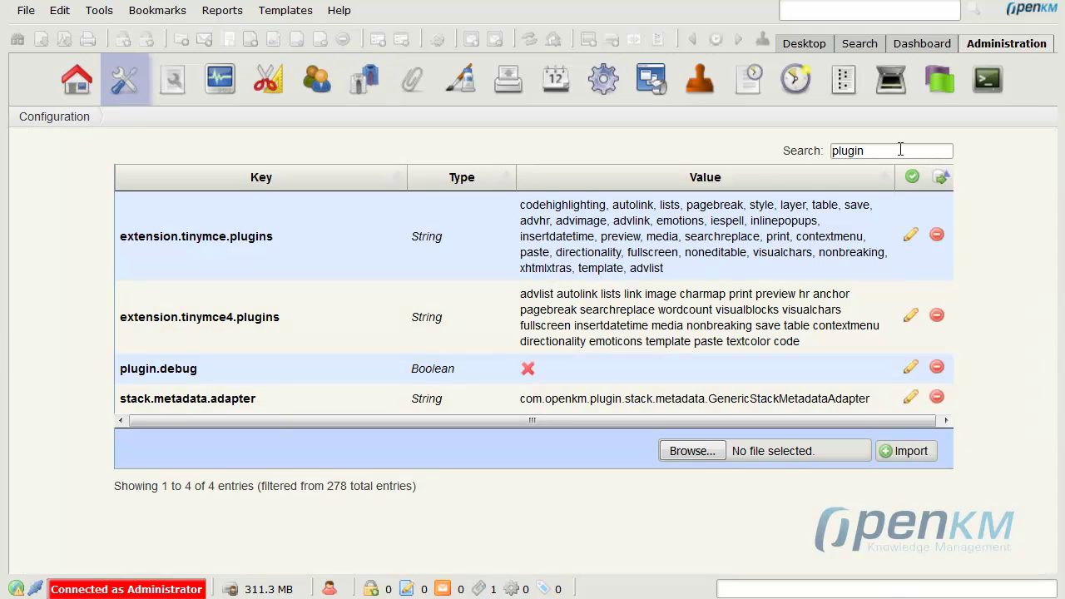
Filter the configuration parameters by "hibernate" and review hibernate.indexer.mass.indexer.
{"action": "left_click_drag", "start_coordinate": [896, 150], "coordinate": [786, 151]}
{"action": "key", "text": "BackSpace"}
{"action": "type", "text": "hibe"}
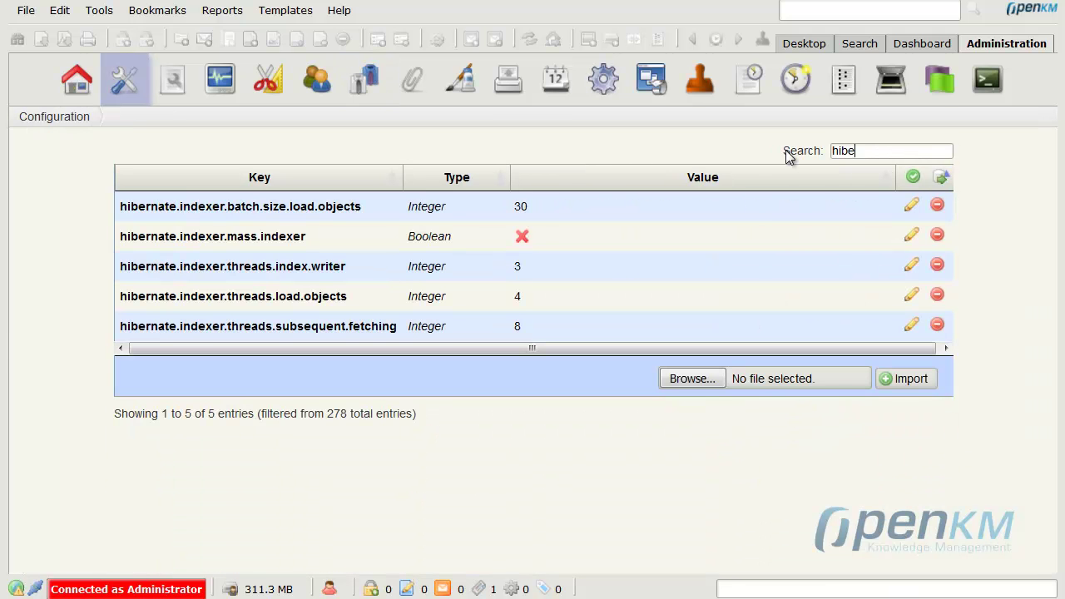
{"action": "type", "text": "rnate"}
{"action": "left_click_drag", "start_coordinate": [114, 236], "coordinate": [497, 236]}
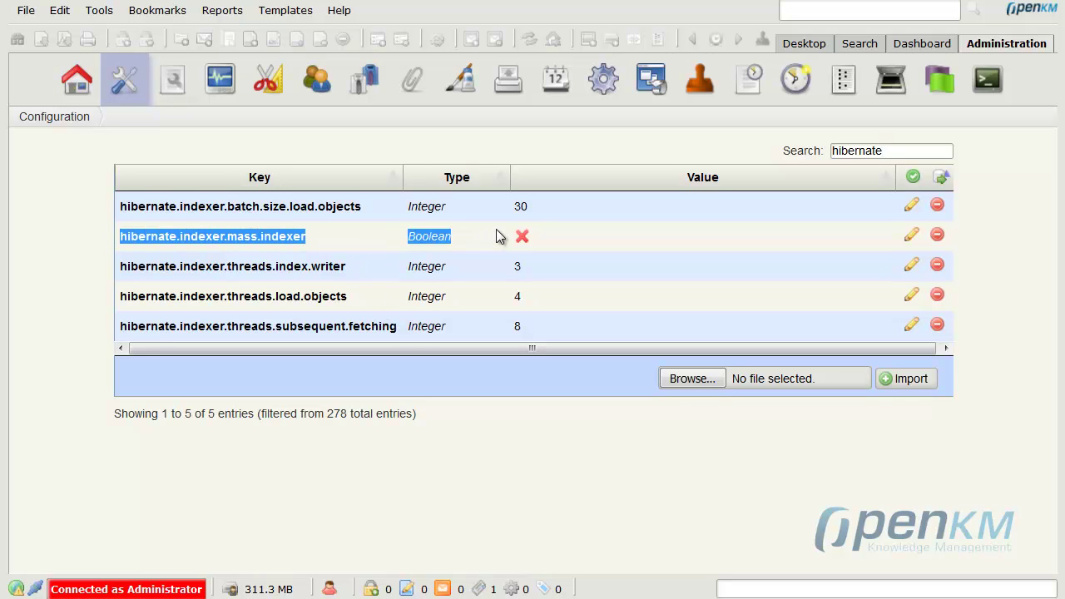
{"action": "left_click", "coordinate": [540, 215]}
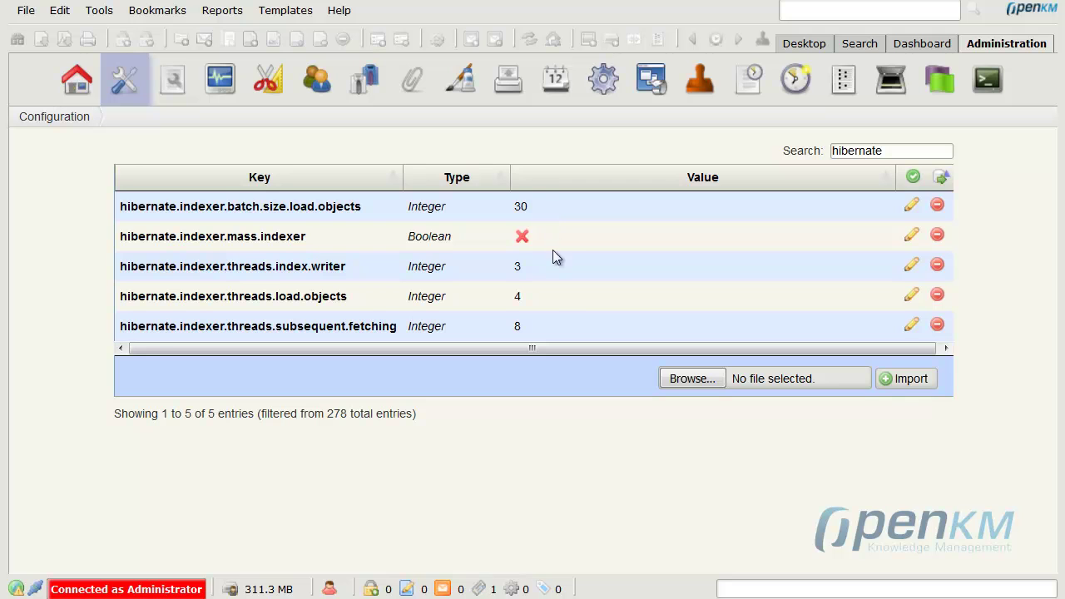
Filter the configuration parameters by "uuid" and review lead.active.uuid.
{"action": "left_click", "coordinate": [885, 151]}
{"action": "double_click", "coordinate": [871, 150]}
{"action": "key", "text": "BackSpace"}
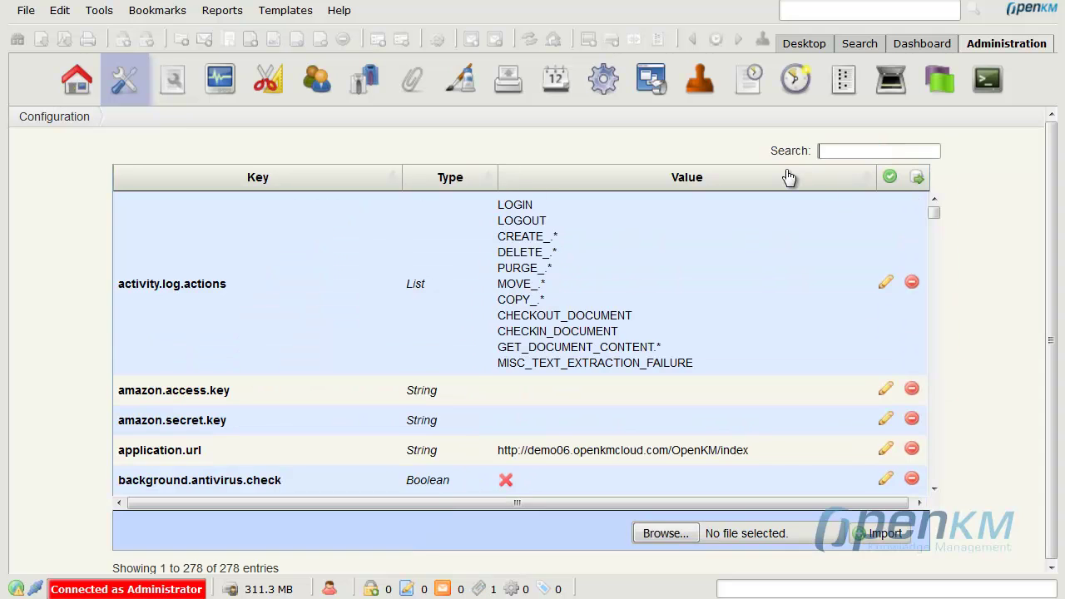
{"action": "type", "text": "uuid"}
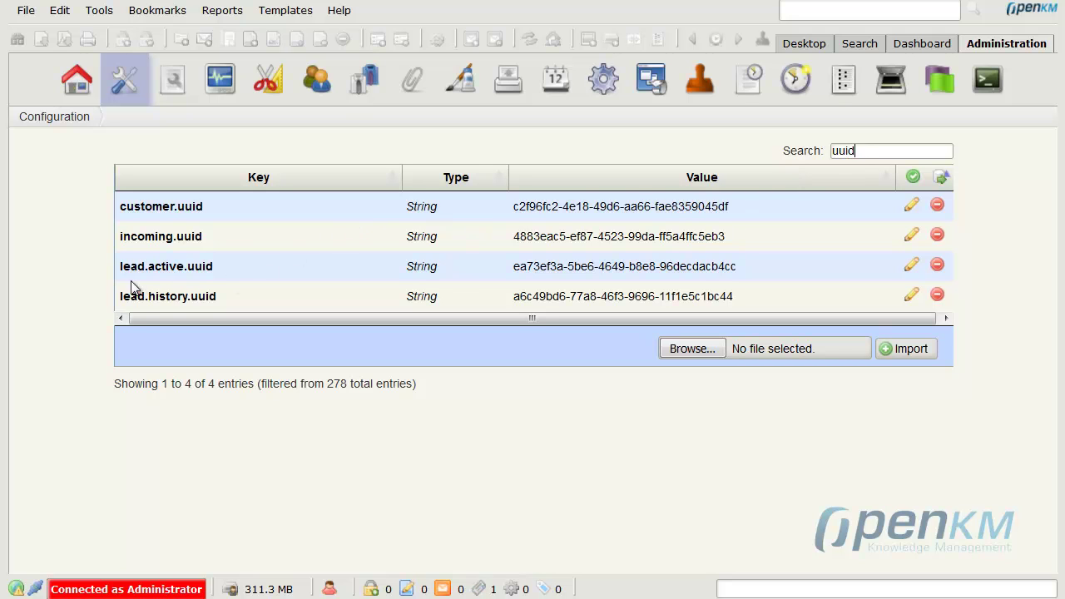
{"action": "left_click_drag", "start_coordinate": [119, 268], "coordinate": [214, 271]}
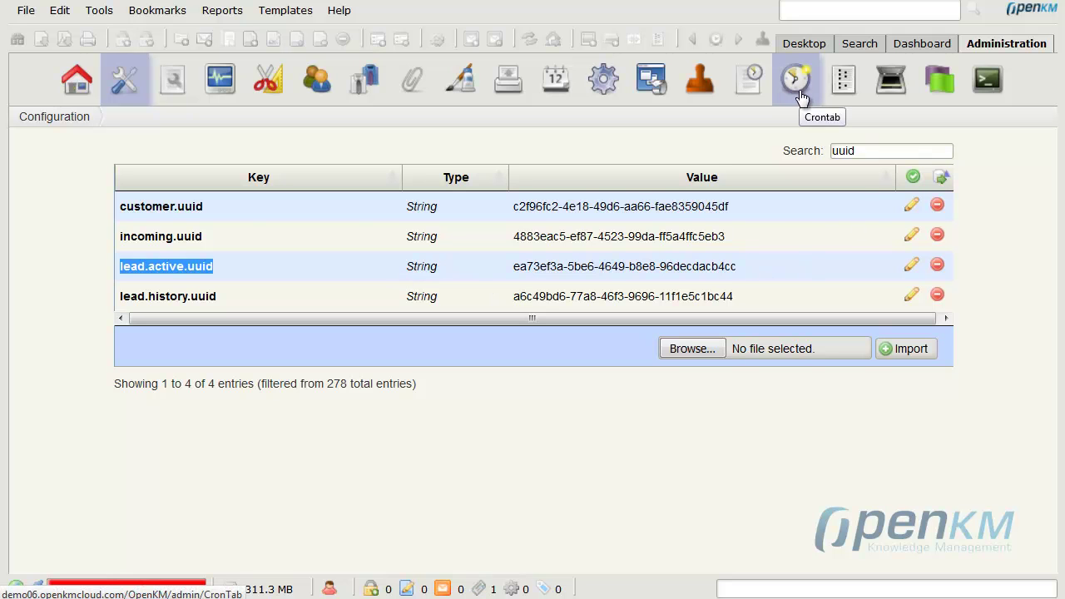
Filter the configuration parameters by "size" and review max.file.size.
{"action": "left_click_drag", "start_coordinate": [857, 151], "coordinate": [811, 149]}
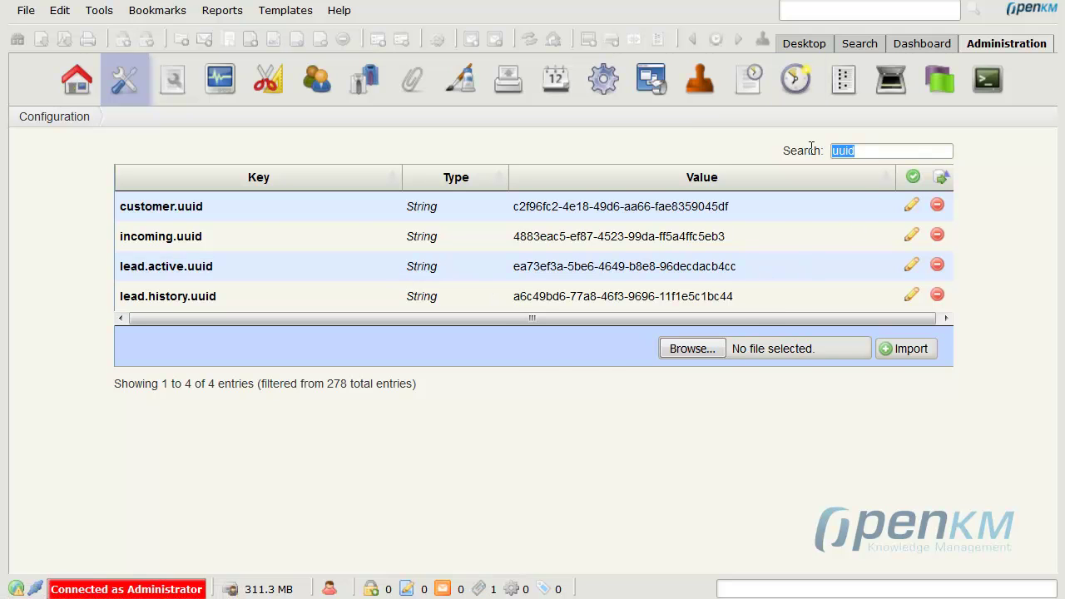
{"action": "key", "text": "BackSpace"}
{"action": "type", "text": "size"}
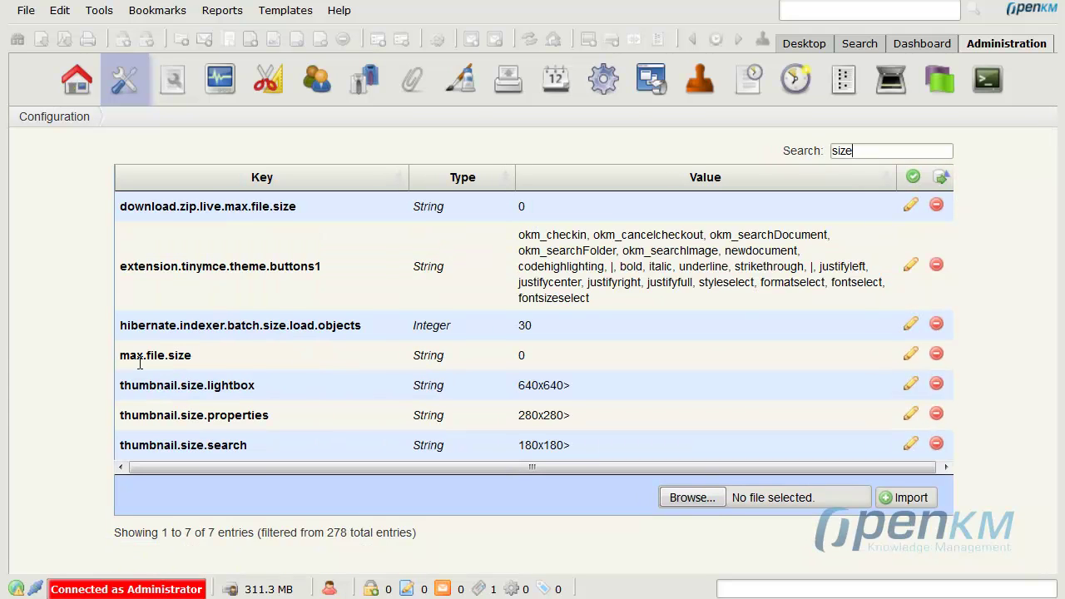
{"action": "left_click_drag", "start_coordinate": [121, 358], "coordinate": [488, 366]}
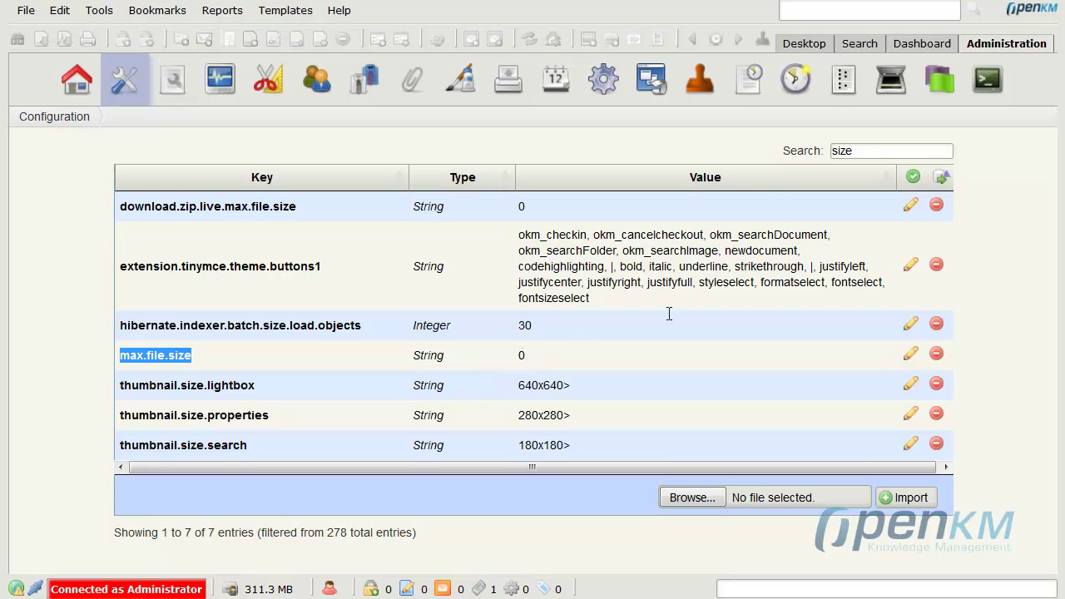
Filter the configuration parameters by "max" and review max.search.clauses and max.search.results.
{"action": "left_click_drag", "start_coordinate": [854, 151], "coordinate": [806, 145]}
{"action": "type", "text": "max"}
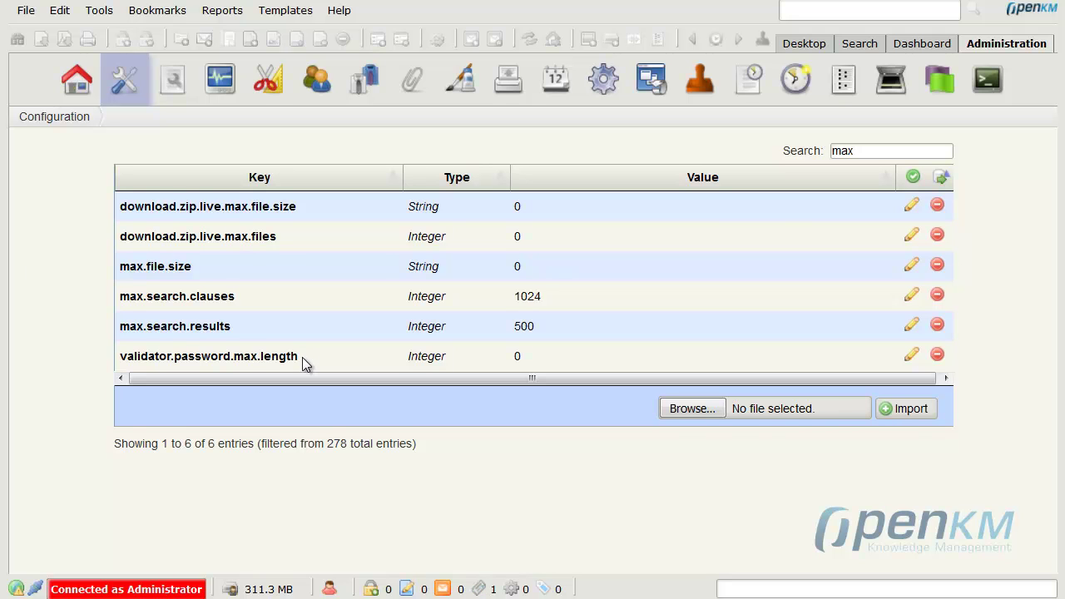
{"action": "left_click_drag", "start_coordinate": [119, 298], "coordinate": [236, 302]}
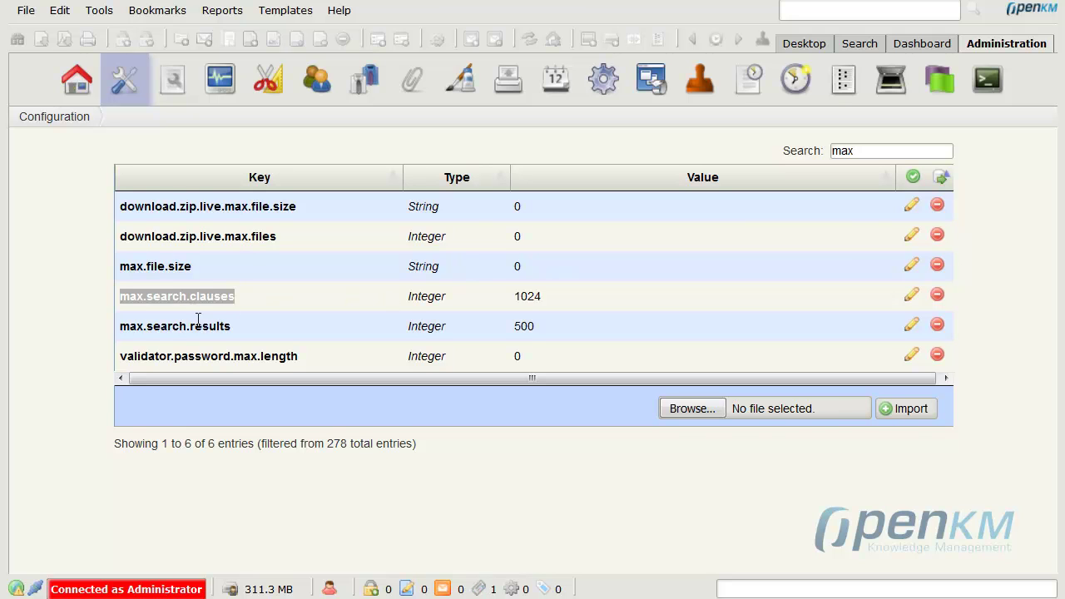
{"action": "left_click_drag", "start_coordinate": [116, 329], "coordinate": [237, 329]}
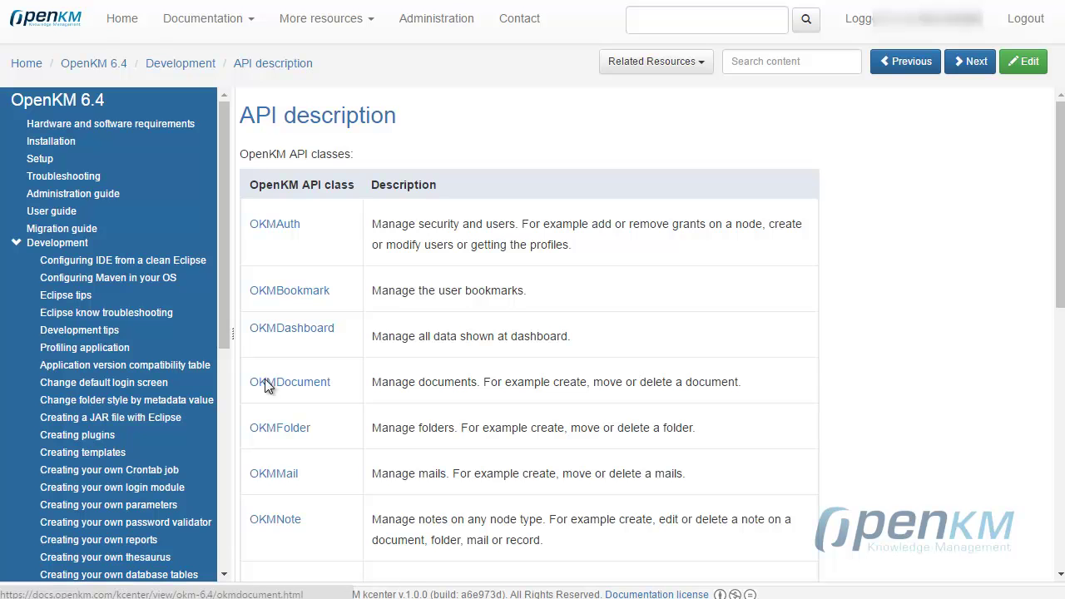
Browse the OpenKM 6.4 documentation from the API description page in the Development section.
{"action": "left_click_drag", "start_coordinate": [229, 249], "coordinate": [226, 386]}
{"action": "scroll", "coordinate": [225, 436], "scroll_direction": "down", "scroll_amount": 2}
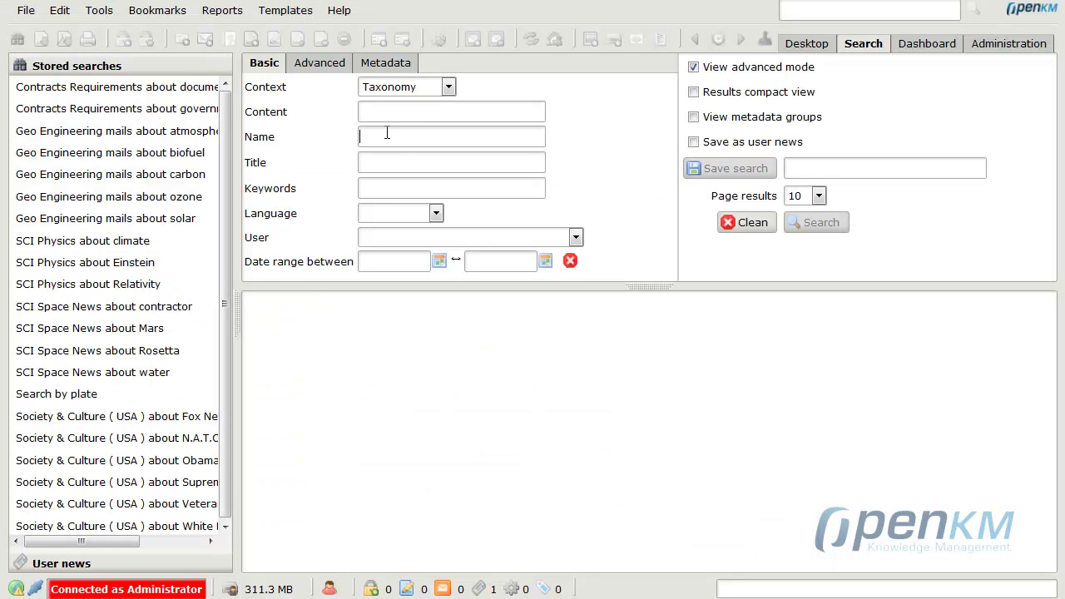
Search the taxonomy for documents named *.pdf, and check the value of max.search.results in the configuration.
{"action": "type", "text": "*.pdf"}
{"action": "left_click", "coordinate": [828, 222]}
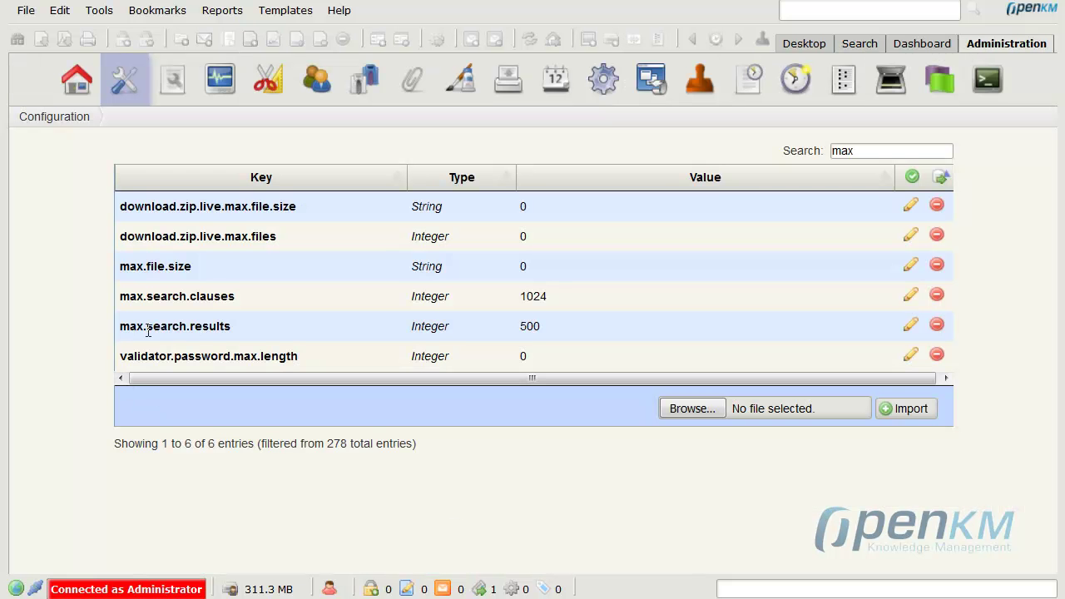
{"action": "left_click_drag", "start_coordinate": [519, 333], "coordinate": [556, 328]}
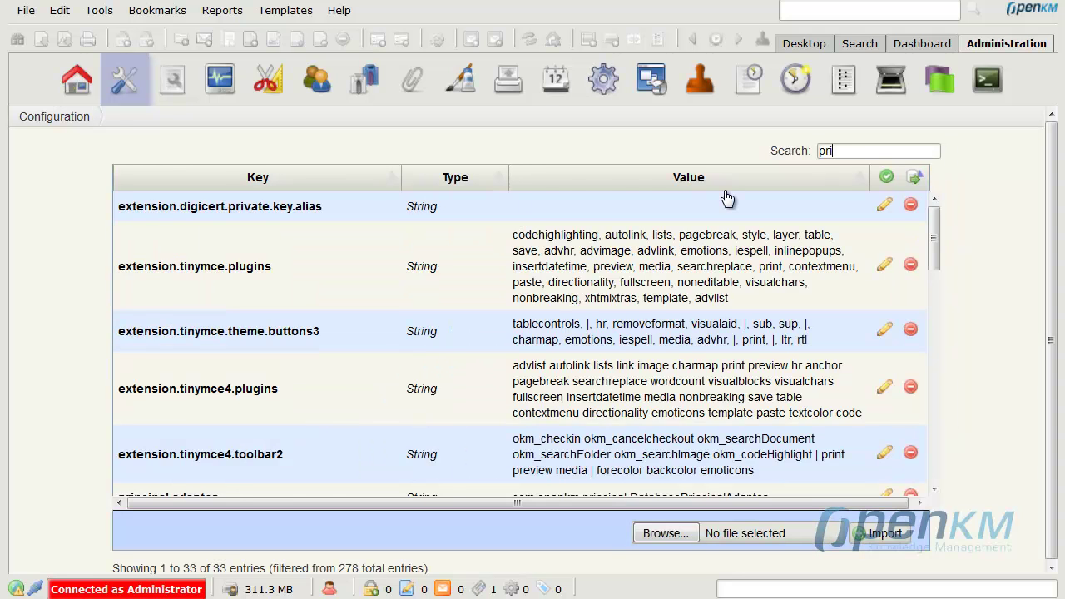
Filter the configuration parameters by "principal.ad" and review principal.adapter.
{"action": "type", "text": "ncipal.ad"}
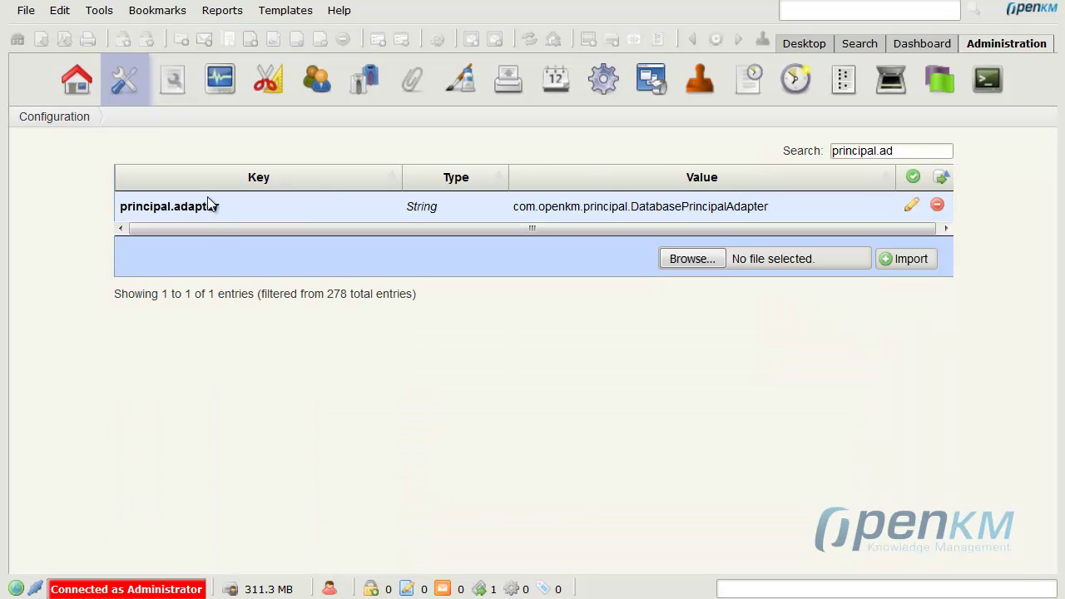
{"action": "left_click_drag", "start_coordinate": [120, 208], "coordinate": [283, 209]}
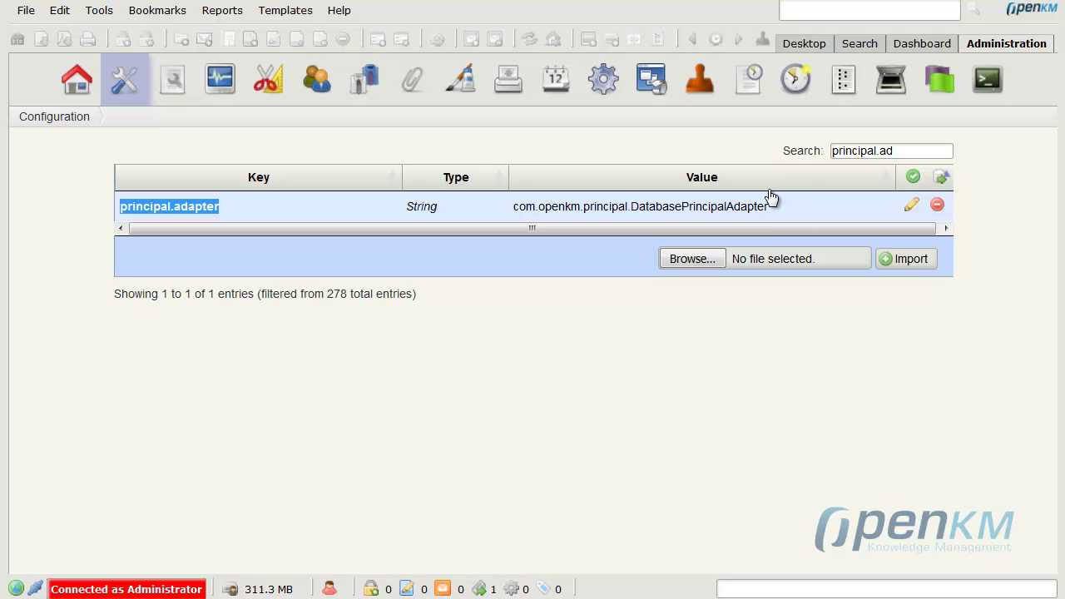
Filter the configuration parameters by "principal.iden" to review principal.identifier.validation, and open the user administration it relates to.
{"action": "left_click", "coordinate": [914, 151]}
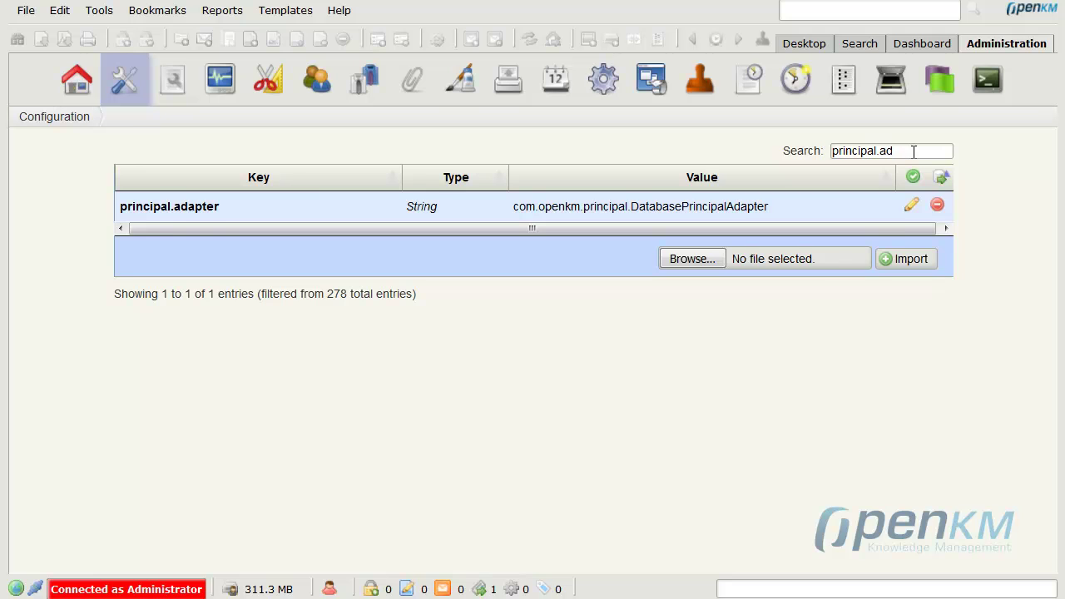
{"action": "key", "text": "BackSpace"}
{"action": "key", "text": "BackSpace"}
{"action": "type", "text": "iden"}
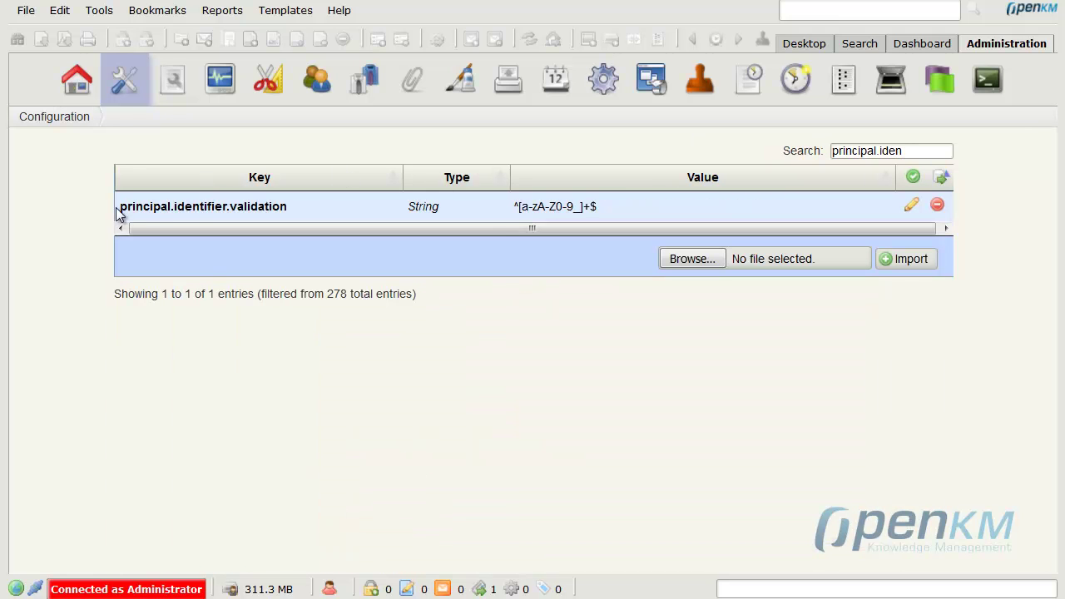
{"action": "left_click_drag", "start_coordinate": [118, 207], "coordinate": [287, 208]}
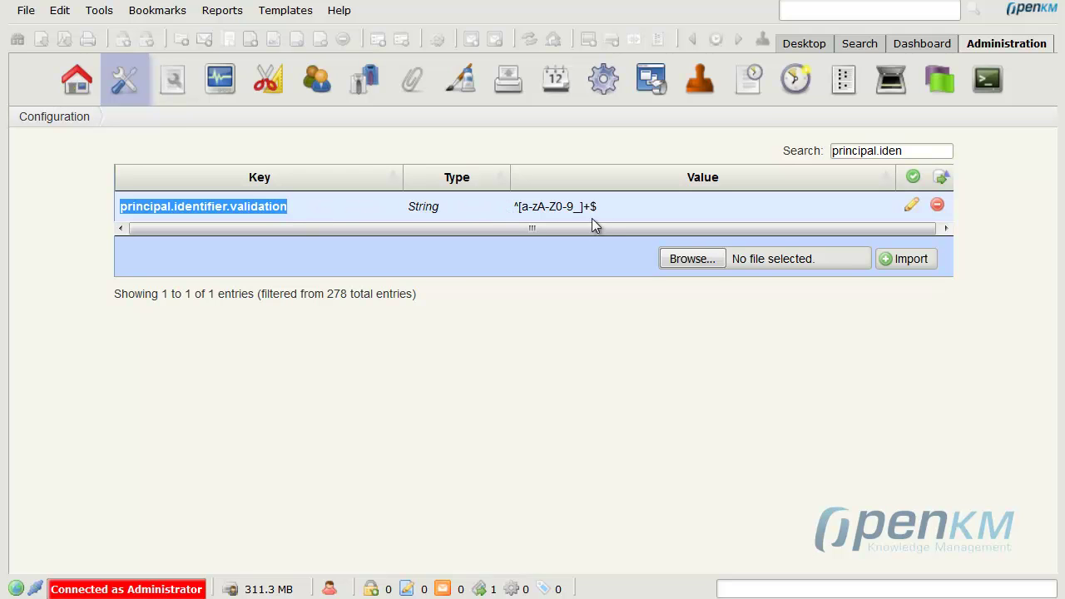
{"action": "left_click", "coordinate": [321, 85]}
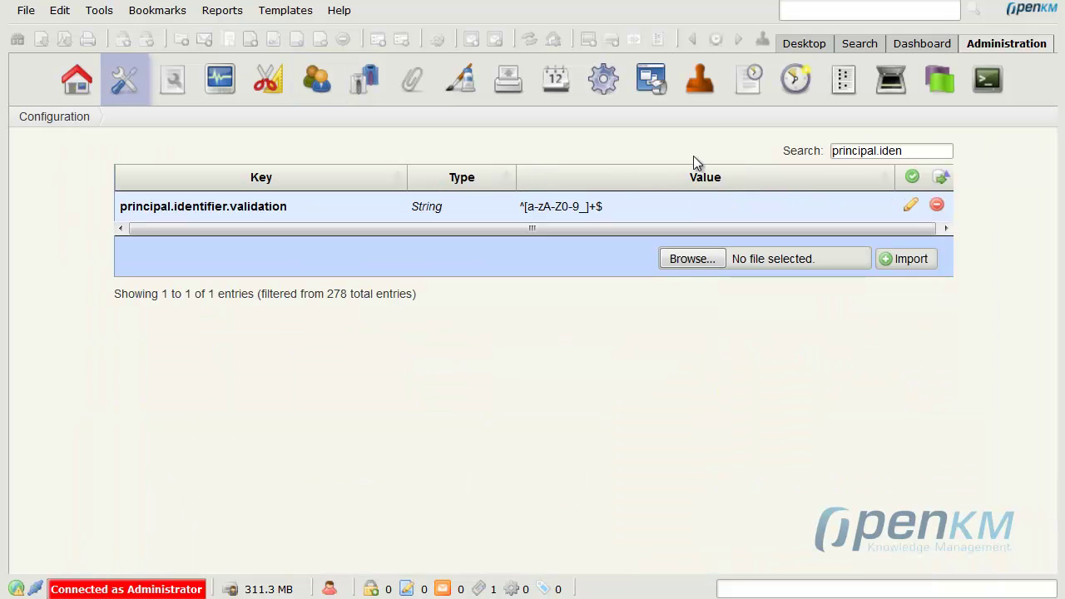
Filter the configuration parameters by "checksu" and review repository.content.checksum.
{"action": "left_click_drag", "start_coordinate": [915, 152], "coordinate": [748, 155]}
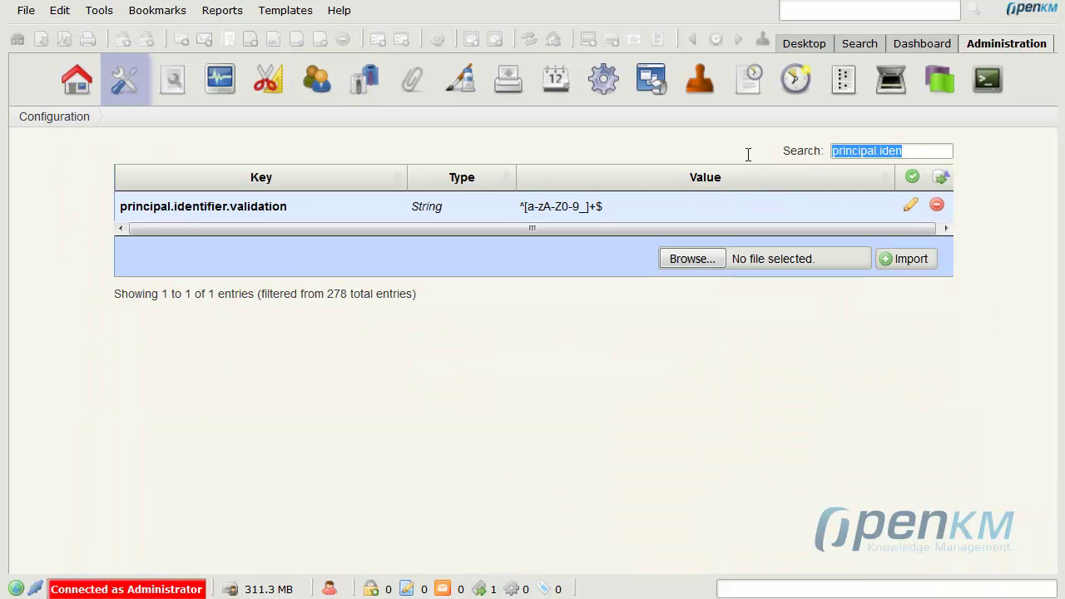
{"action": "type", "text": "checksu"}
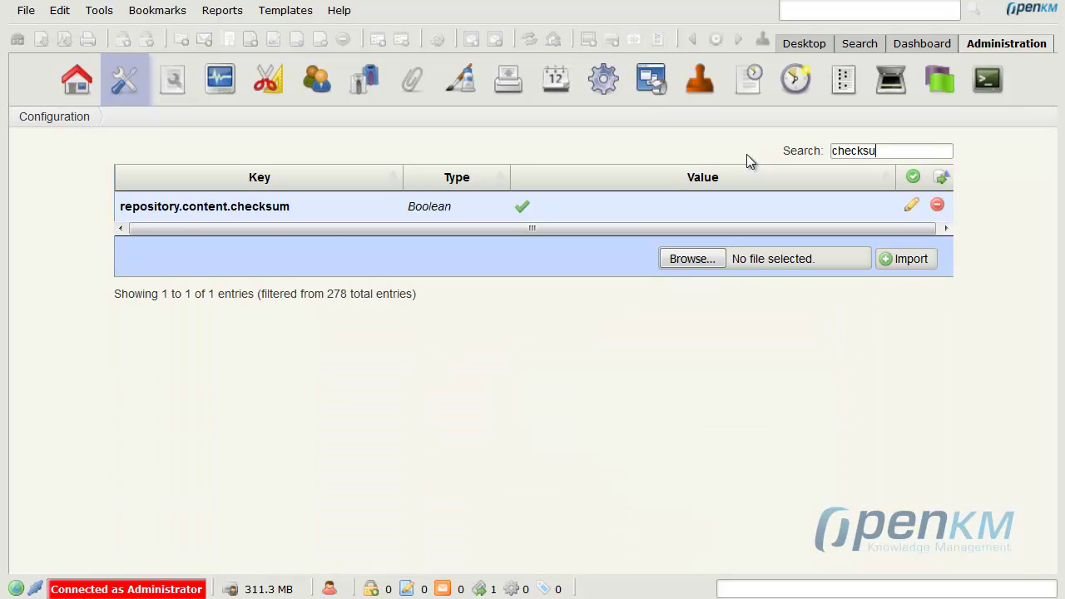
{"action": "left_click_drag", "start_coordinate": [119, 208], "coordinate": [290, 208]}
Filter the configuration parameters by "purgator" and review repository.purgatory.home.
{"action": "left_click_drag", "start_coordinate": [904, 148], "coordinate": [800, 152]}
{"action": "type", "text": "purgator"}
{"action": "left_click_drag", "start_coordinate": [119, 215], "coordinate": [291, 208]}
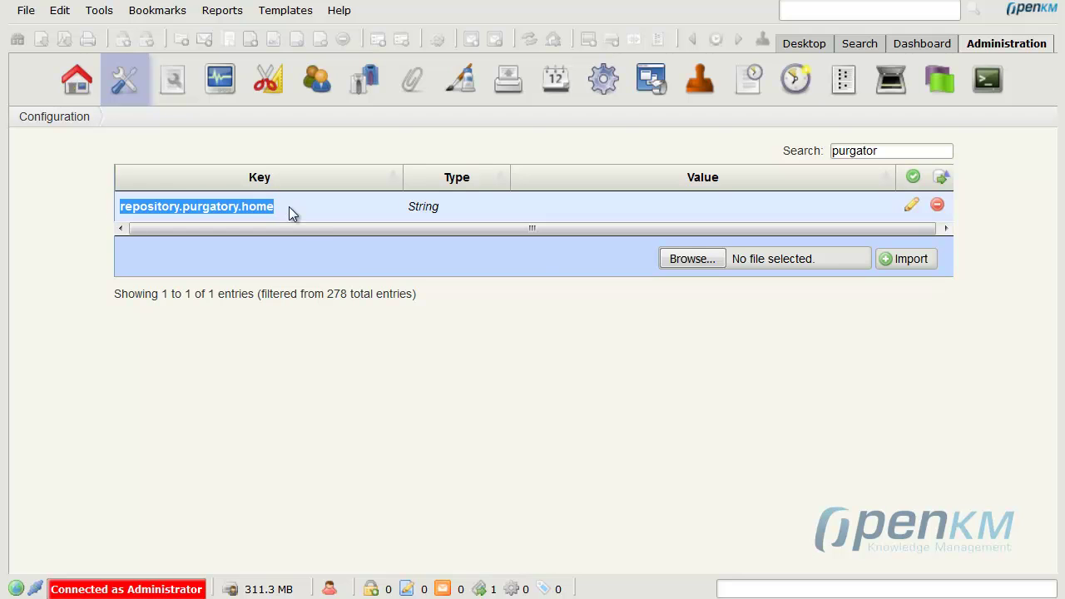
Delete AUB-OKM-questions.docx from the desktop's root folder and open the trash.
{"action": "left_click", "coordinate": [803, 46]}
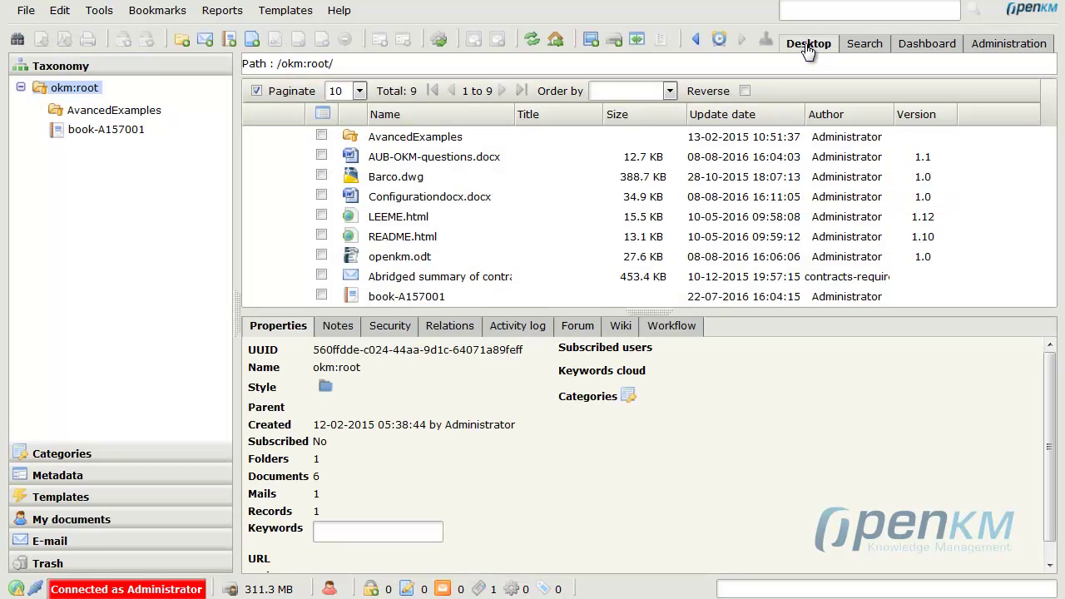
{"action": "right_click", "coordinate": [406, 162]}
{"action": "left_click", "coordinate": [465, 285]}
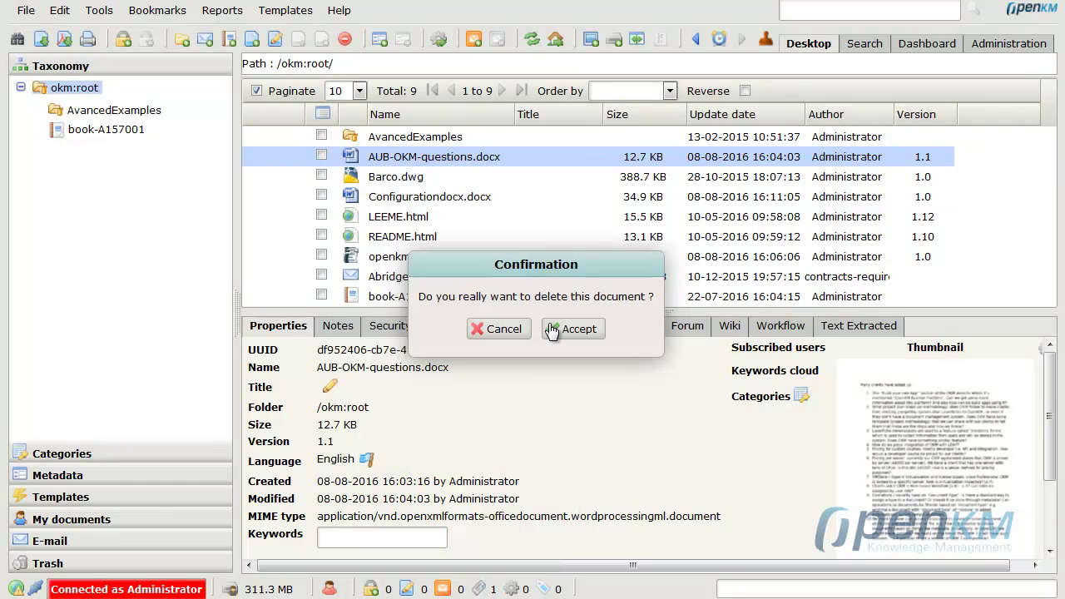
{"action": "left_click", "coordinate": [551, 330]}
{"action": "left_click", "coordinate": [106, 561]}
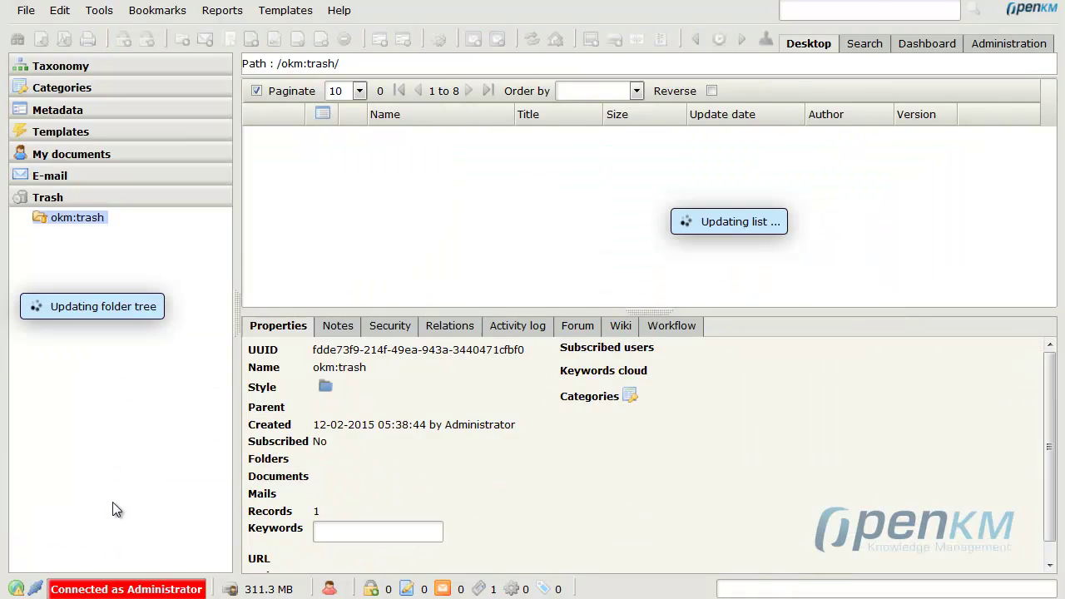
Empty the trash from okm:trash and accept the confirmation.
{"action": "right_click", "coordinate": [77, 219]}
{"action": "left_click", "coordinate": [137, 271]}
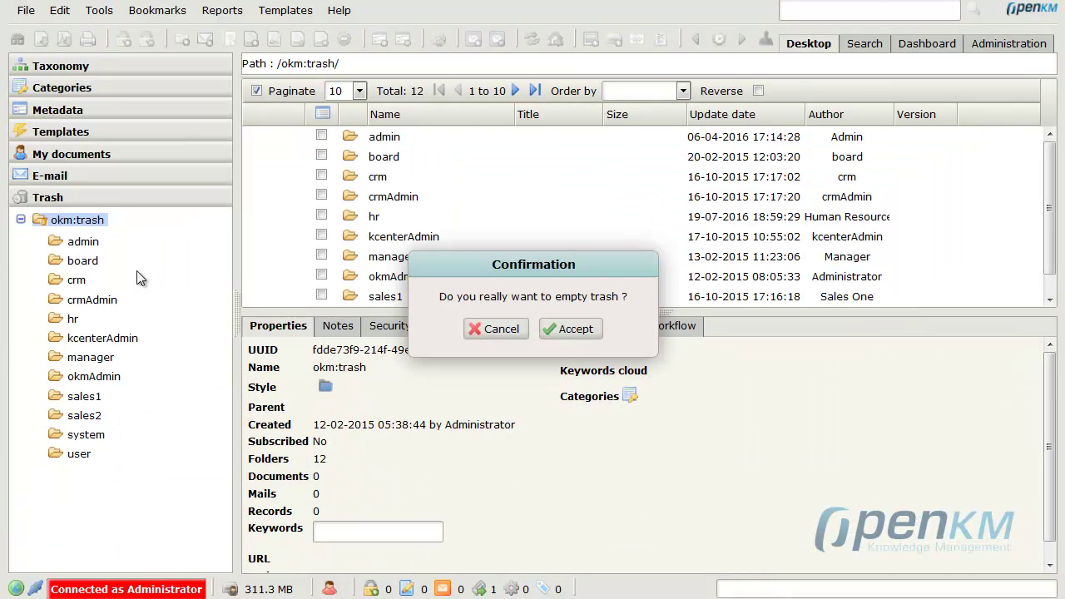
{"action": "left_click", "coordinate": [575, 329]}
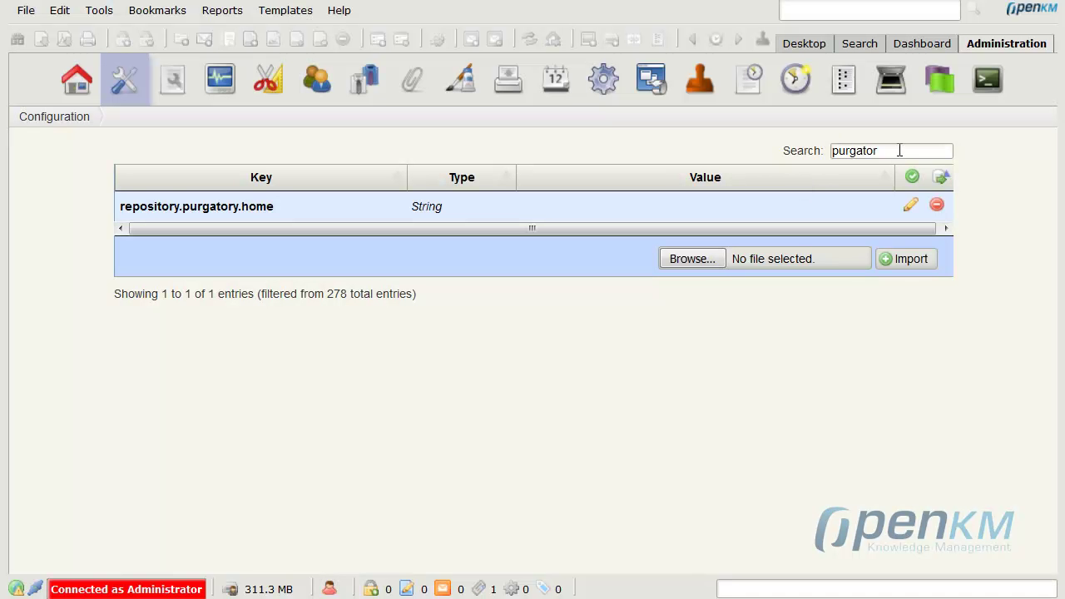
Filter the configuration parameters by "restric" to review the restriction settings, and look through the list of MIME types.
{"action": "left_click_drag", "start_coordinate": [897, 151], "coordinate": [753, 153]}
{"action": "key", "text": "BackSpace"}
{"action": "type", "text": "rest"}
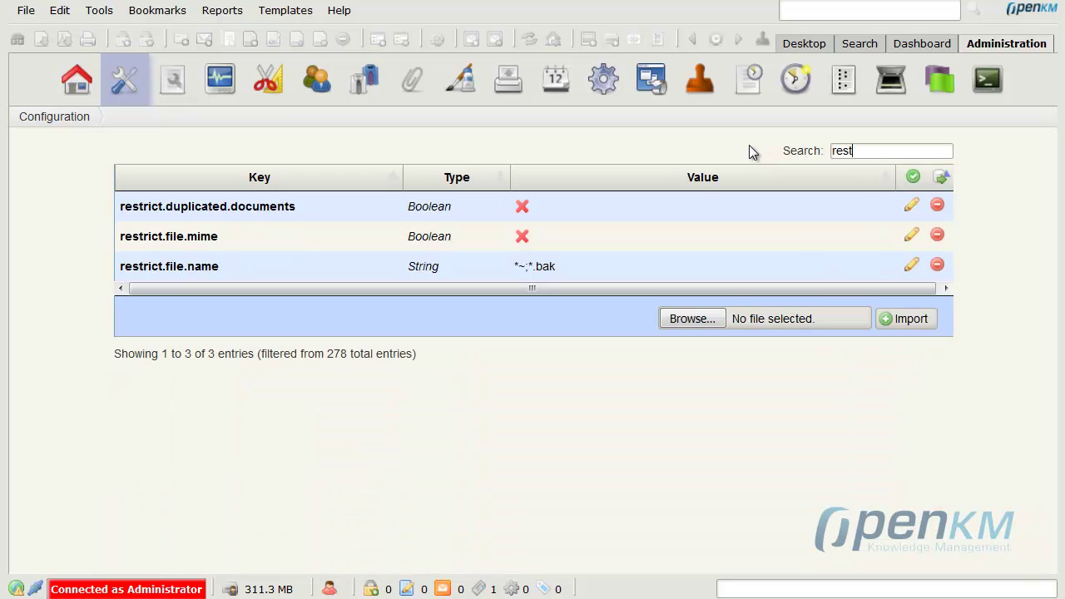
{"action": "type", "text": "ric"}
{"action": "left_click", "coordinate": [178, 84]}
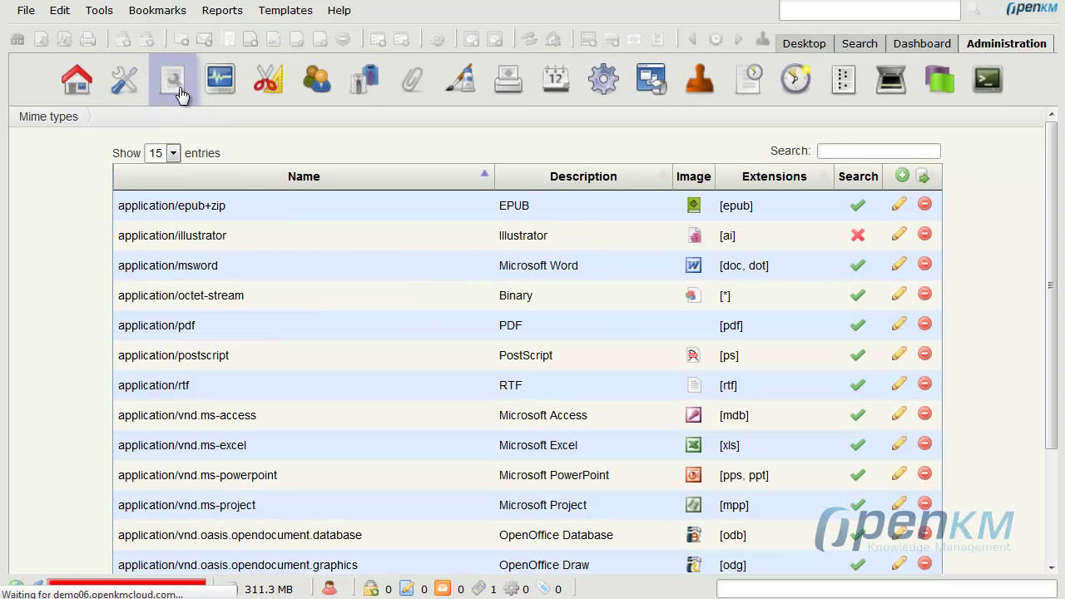
{"action": "scroll", "coordinate": [1054, 181], "scroll_direction": "down", "scroll_amount": 3}
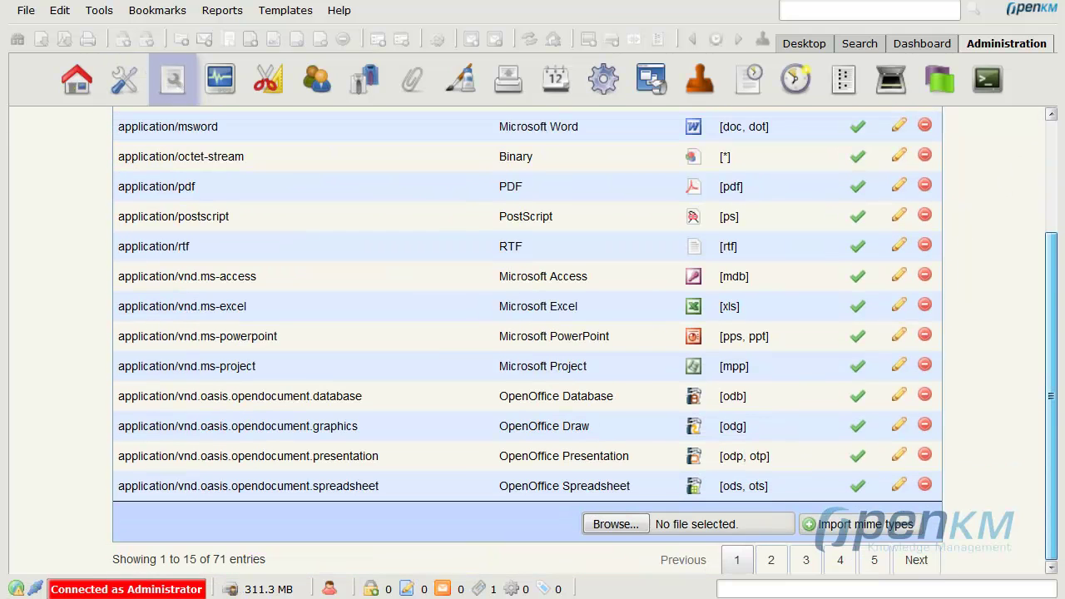
{"action": "scroll", "coordinate": [639, 187], "scroll_direction": "up", "scroll_amount": 3}
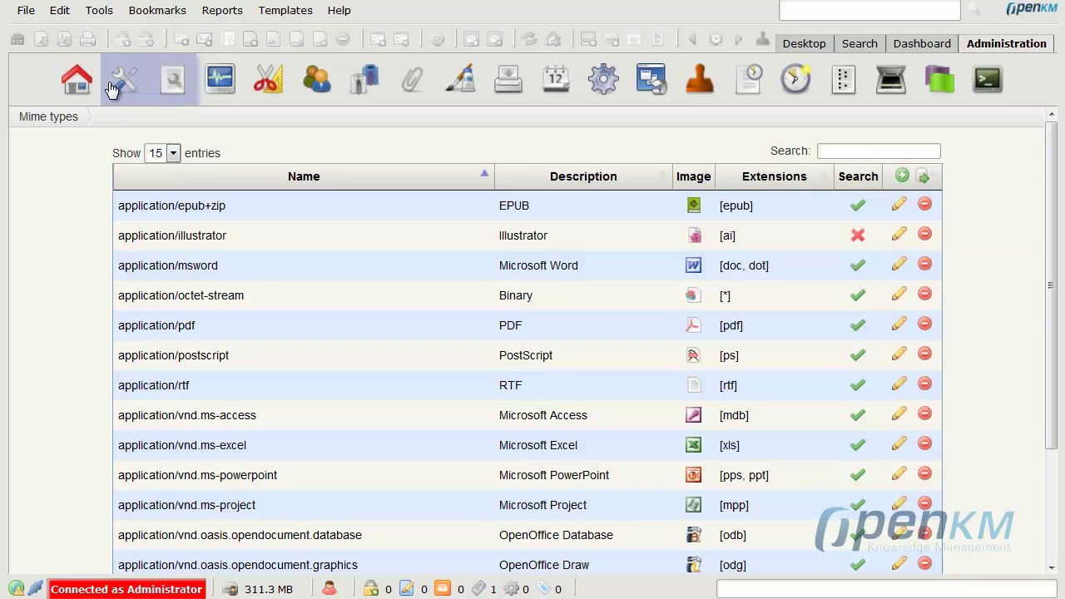
Filter the configuration parameters by "schedule" and review the value of schedule.session.keepalive.
{"action": "left_click_drag", "start_coordinate": [881, 152], "coordinate": [752, 147]}
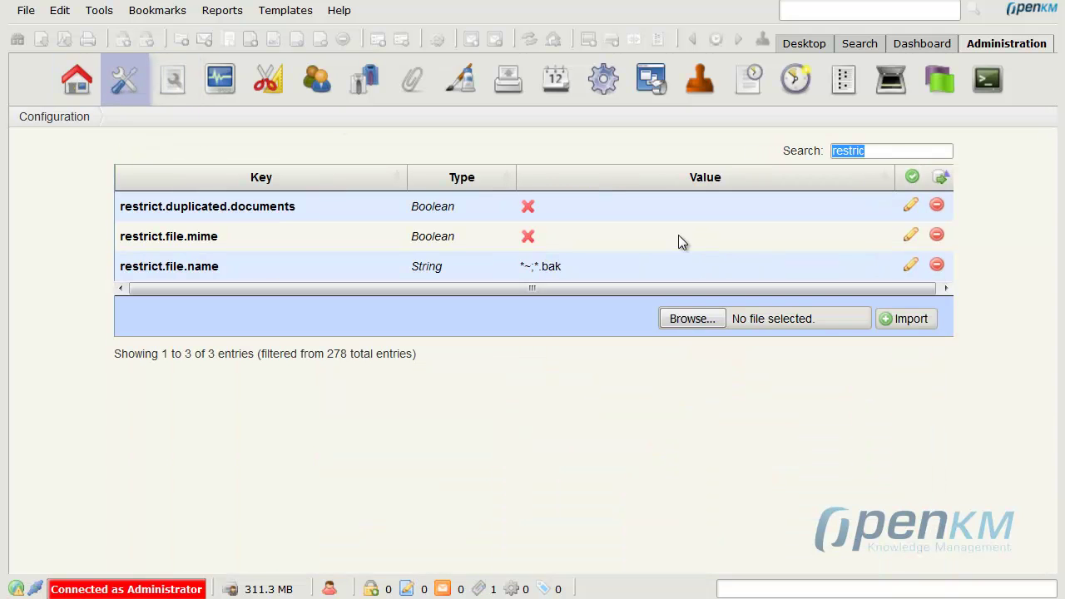
{"action": "type", "text": "schedui"}
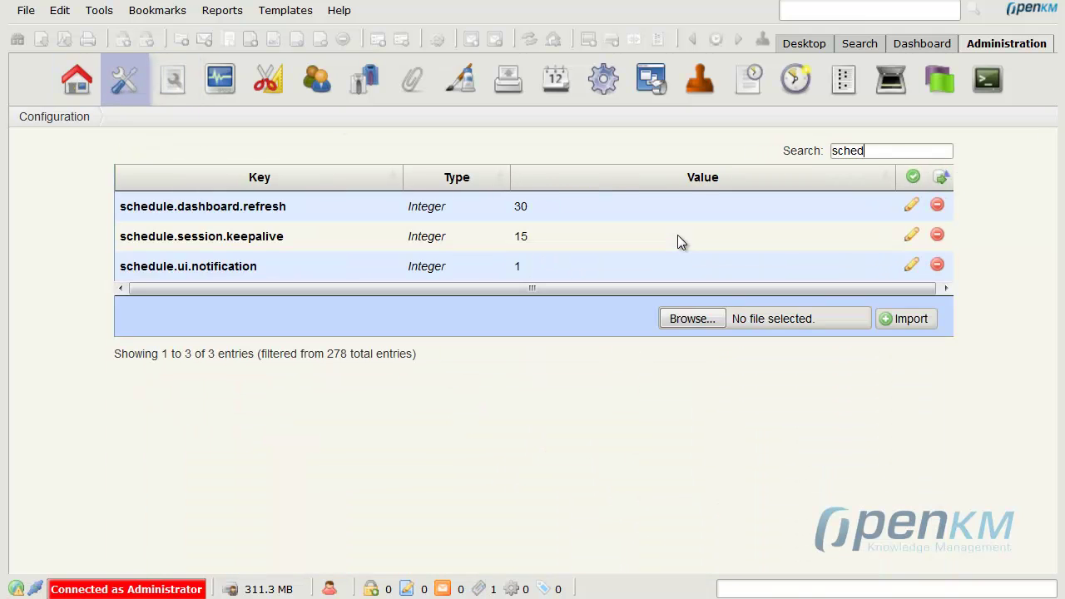
{"action": "key", "text": "BackSpace"}
{"action": "left_click_drag", "start_coordinate": [122, 241], "coordinate": [285, 237]}
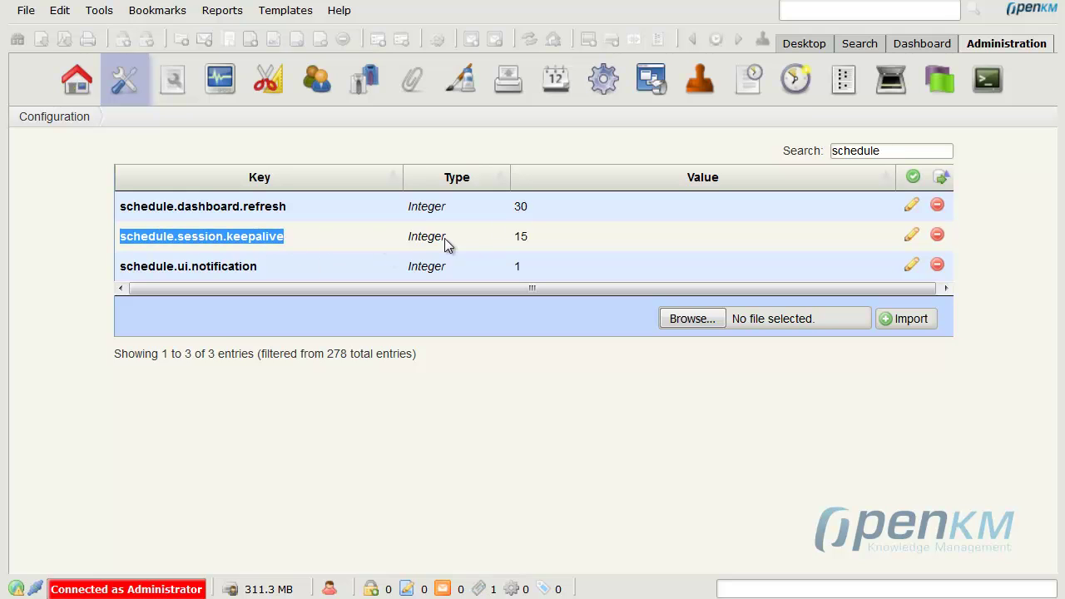
{"action": "left_click_drag", "start_coordinate": [511, 241], "coordinate": [537, 238]}
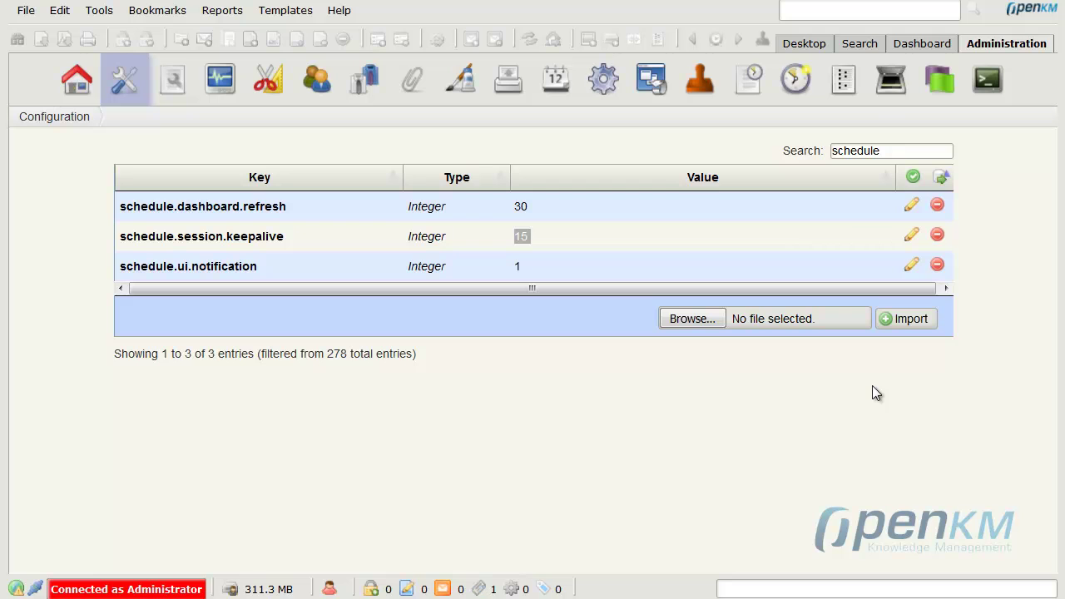
Filter the configuration parameters by "manager" and review security.access.manager.
{"action": "left_click_drag", "start_coordinate": [902, 147], "coordinate": [772, 148]}
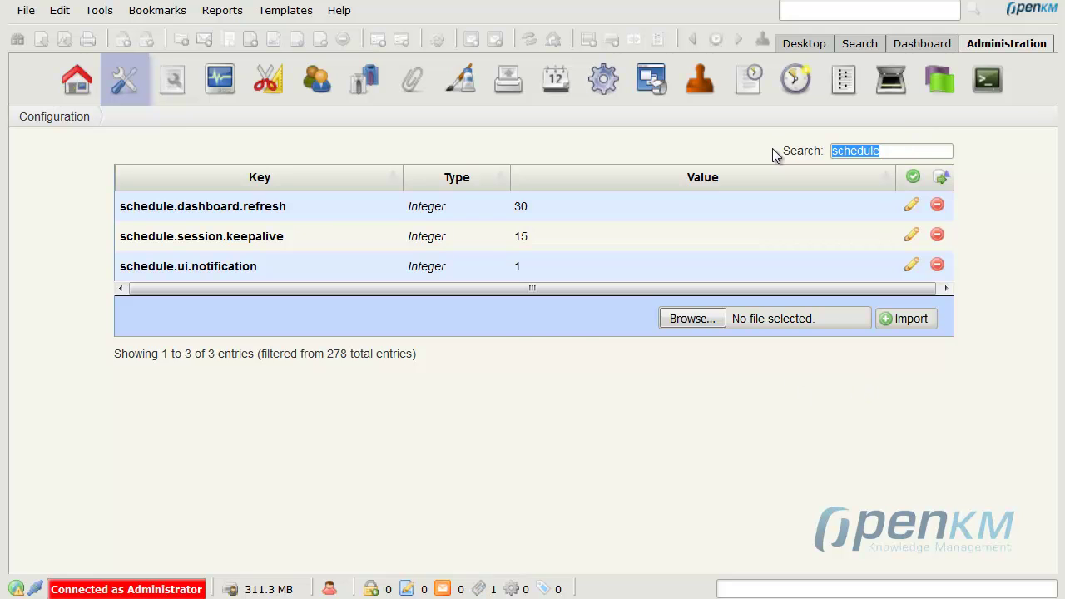
{"action": "key", "text": "BackSpace"}
{"action": "type", "text": "manager"}
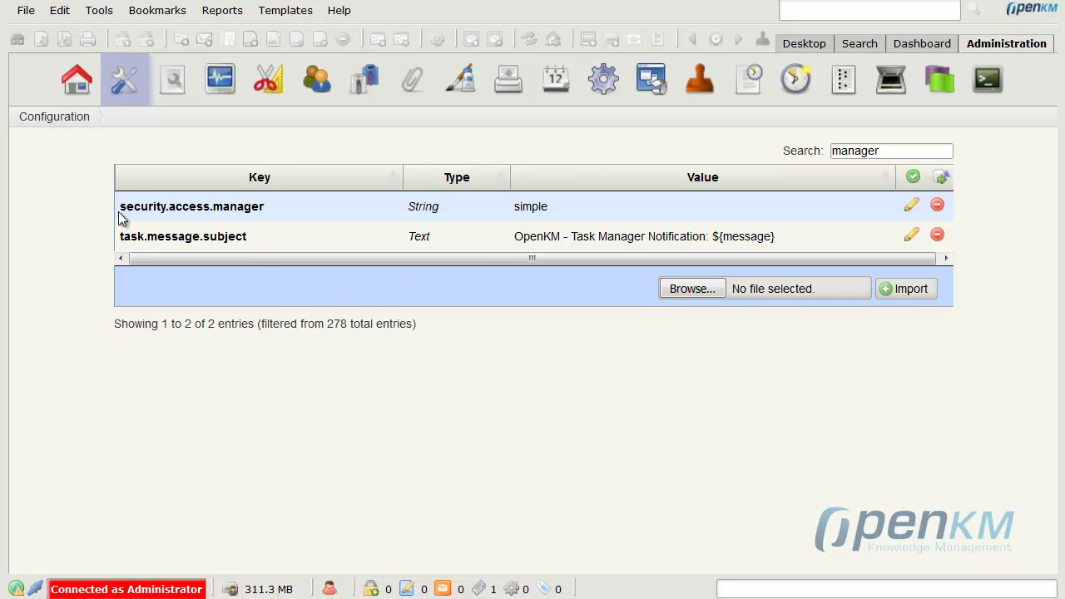
{"action": "left_click_drag", "start_coordinate": [121, 208], "coordinate": [296, 213]}
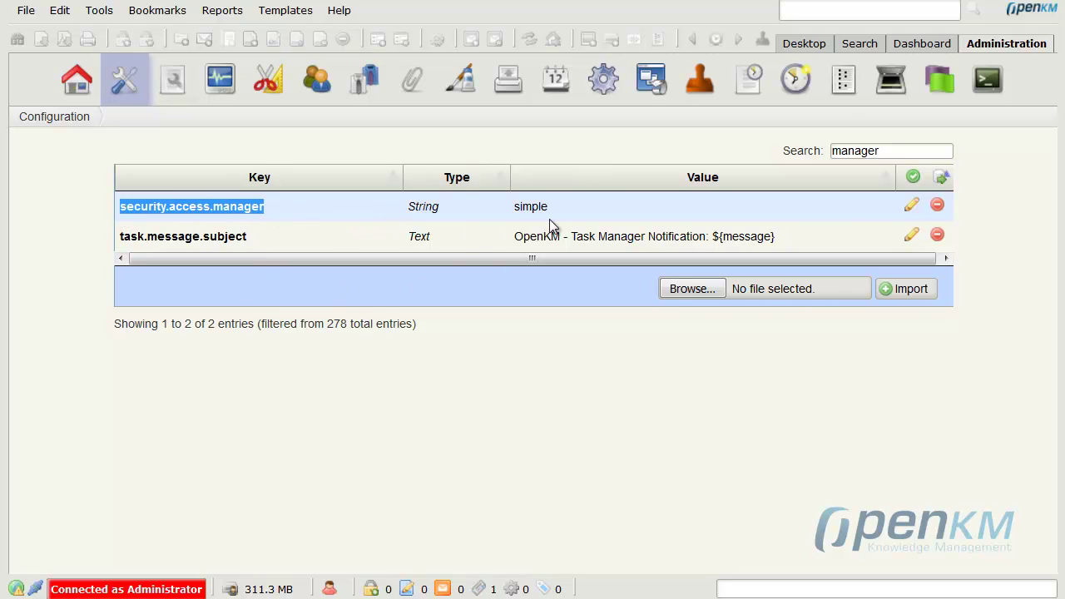
Open the AvancedExamples folder in the desktop's taxonomy and enter ".pdf" as the document name in the search form.
{"action": "left_click", "coordinate": [806, 45]}
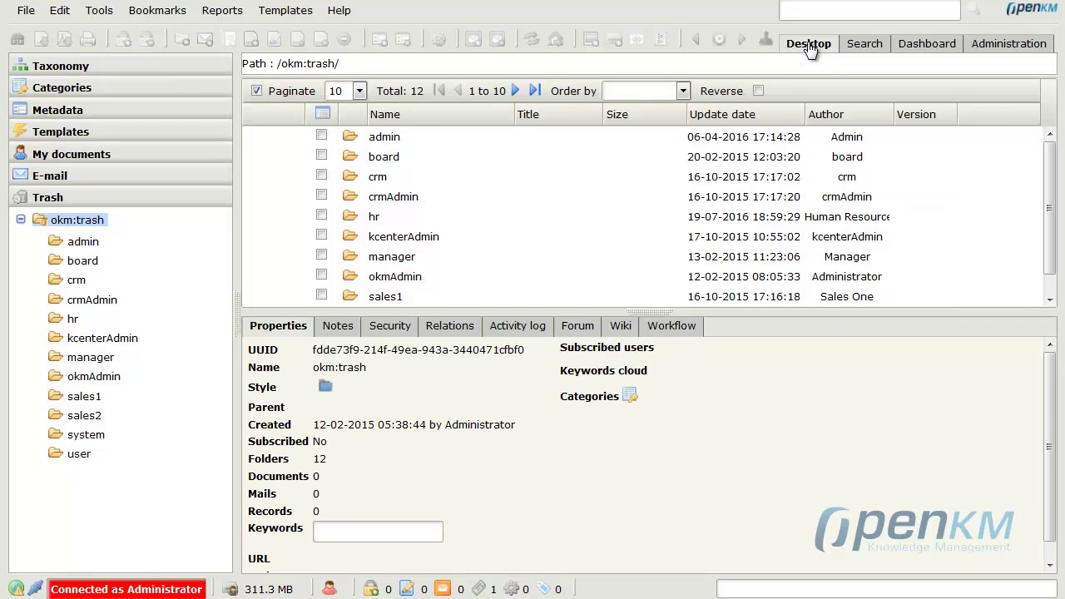
{"action": "left_click", "coordinate": [61, 66]}
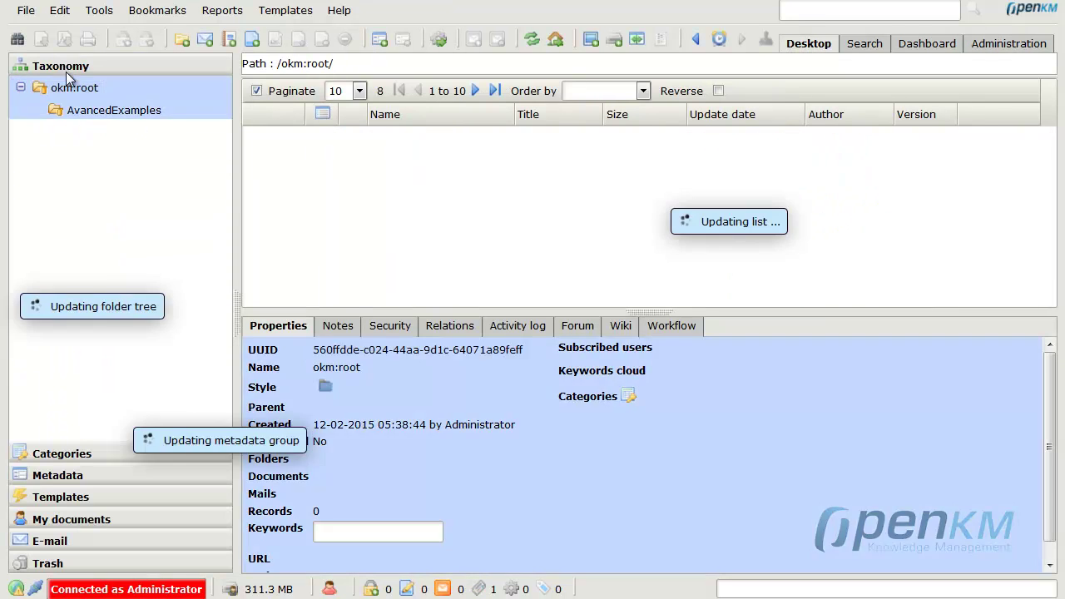
{"action": "left_click", "coordinate": [68, 111]}
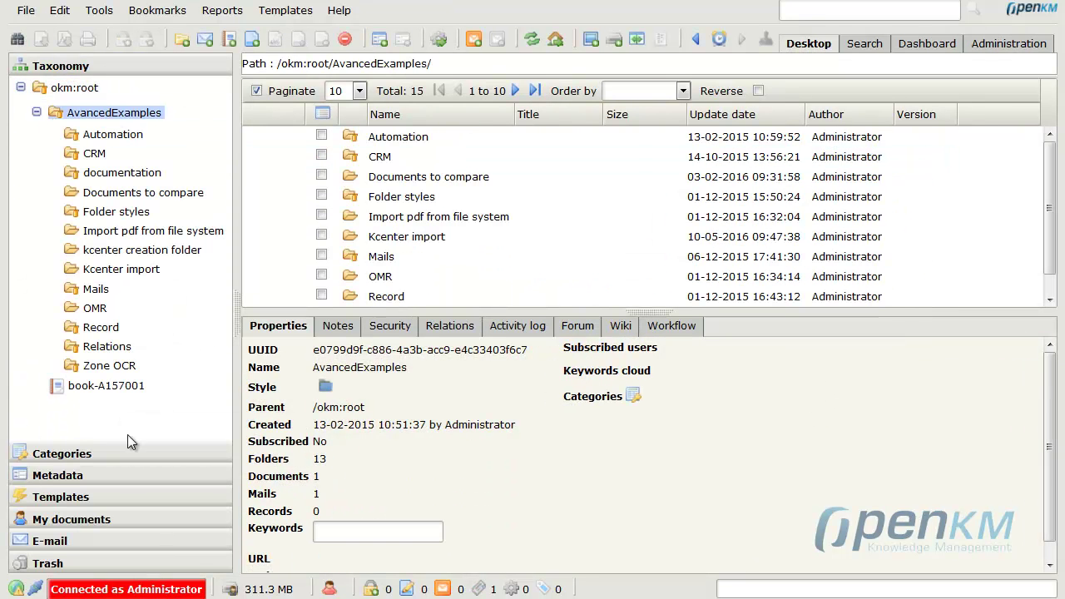
{"action": "left_click", "coordinate": [863, 45]}
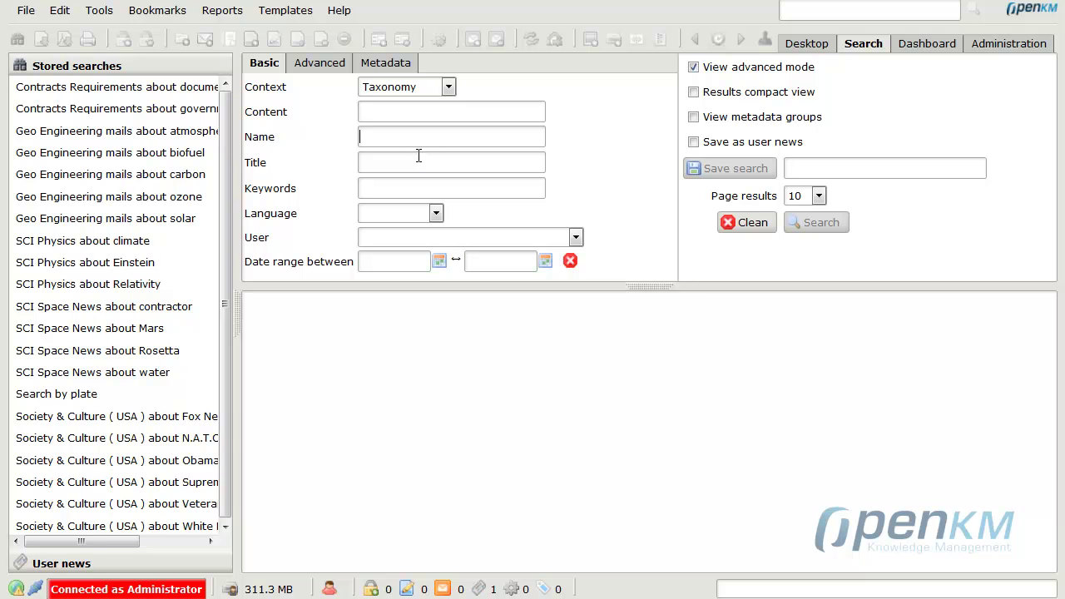
{"action": "type", "text": ".pdf"}
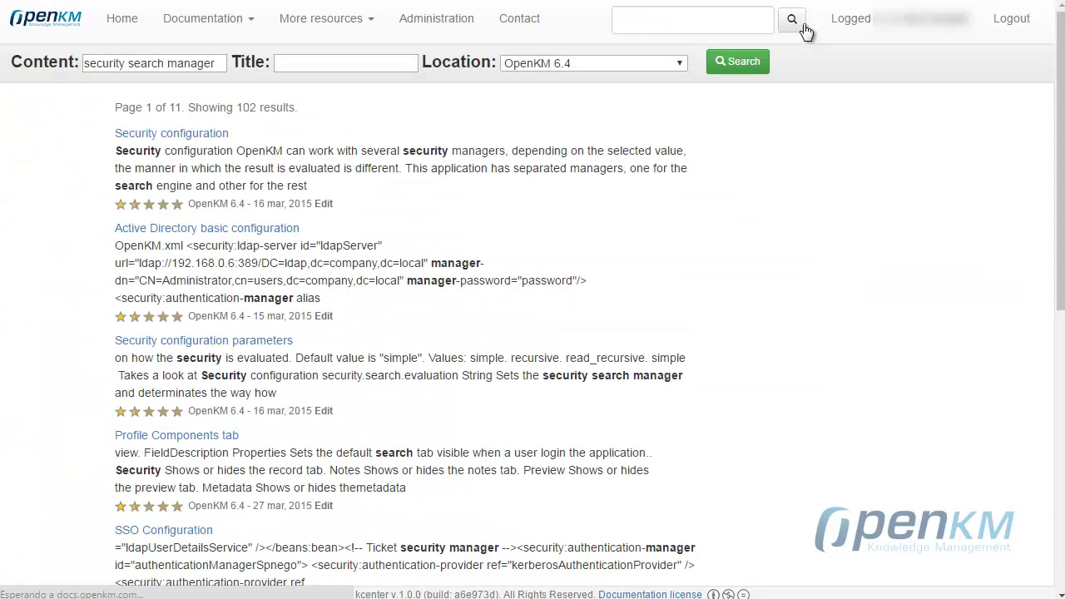
In the OpenKM documentation, open the Security configuration article and search the site for "security extended mask".
{"action": "left_click", "coordinate": [170, 134]}
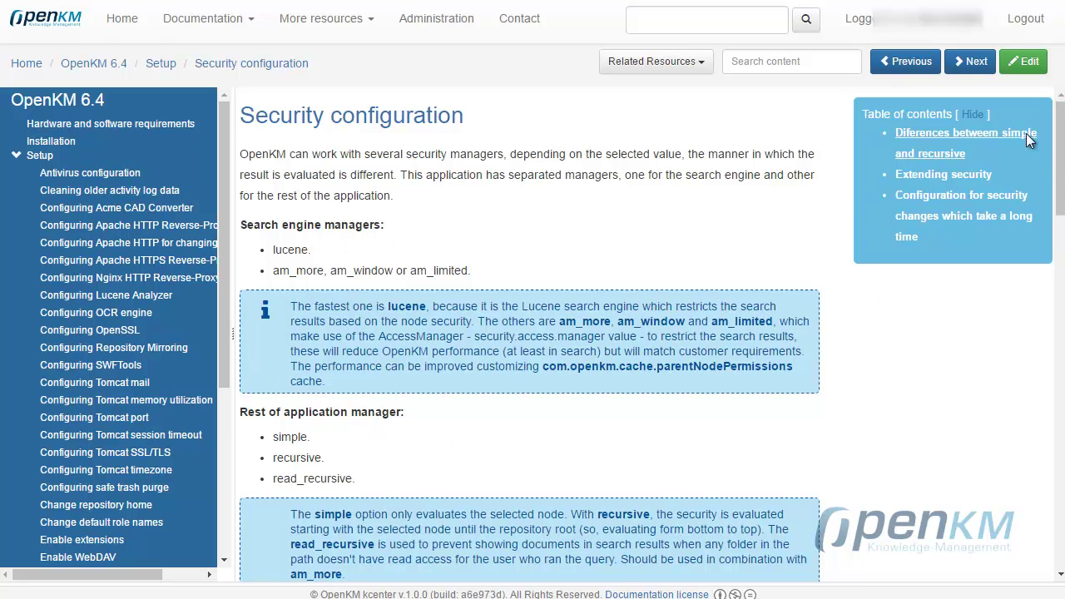
{"action": "left_click", "coordinate": [705, 24]}
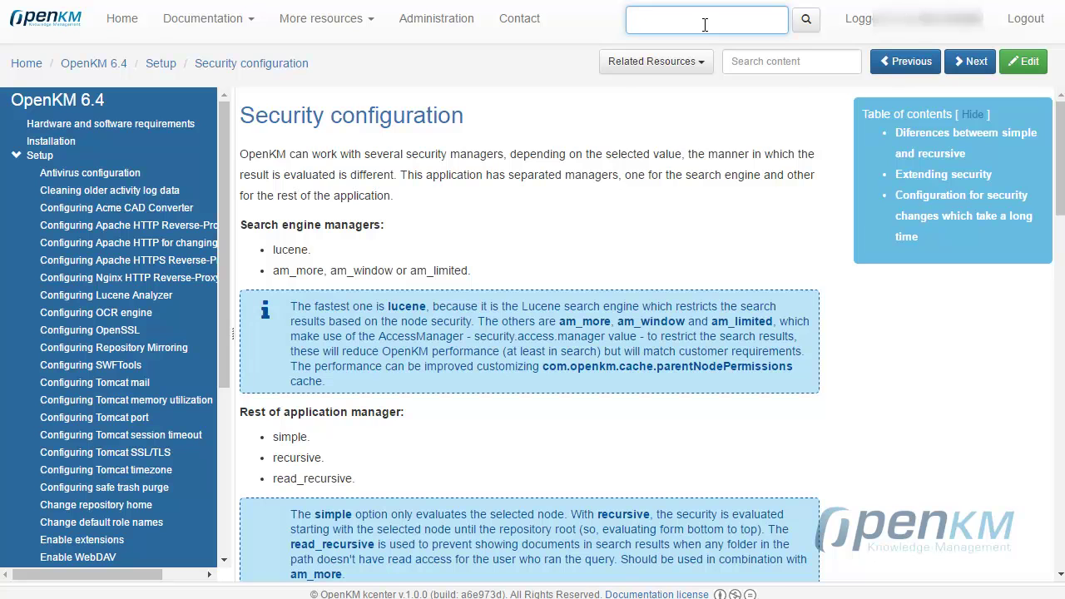
{"action": "type", "text": "security "}
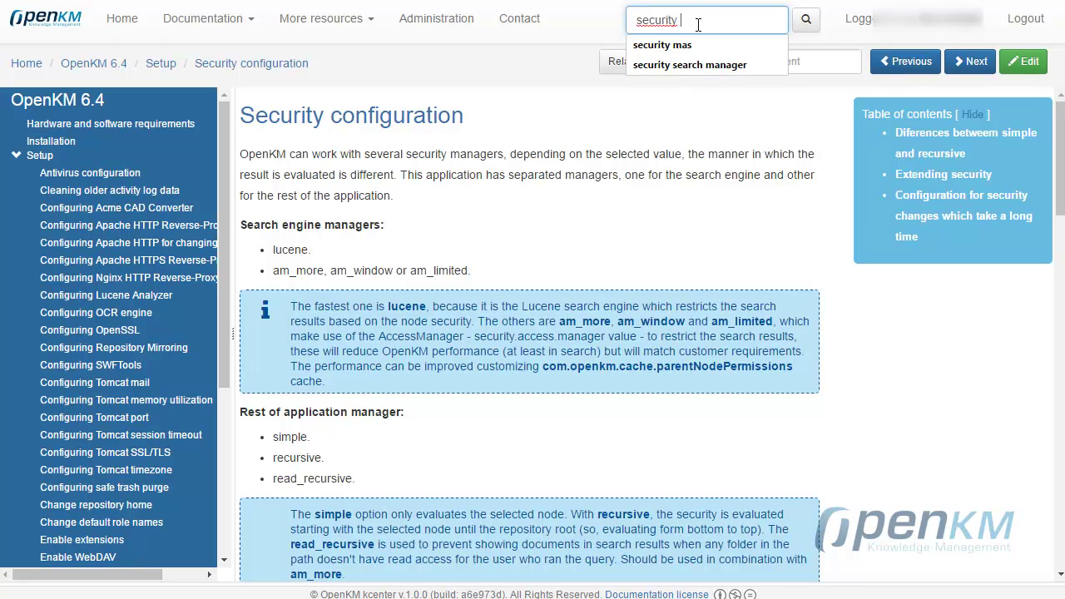
{"action": "type", "text": "extended mask"}
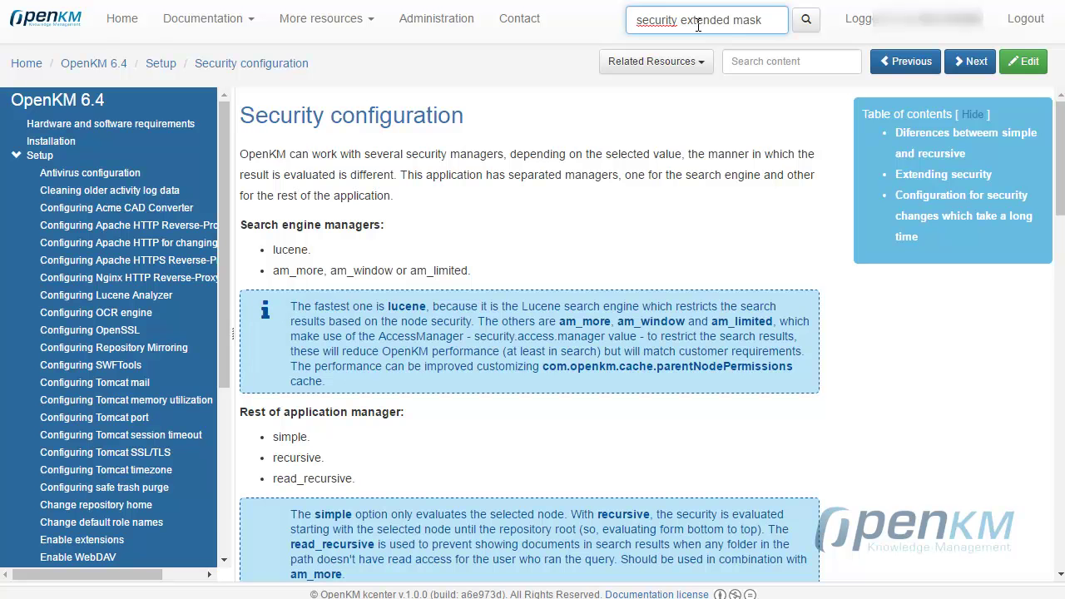
{"action": "key", "text": "Return"}
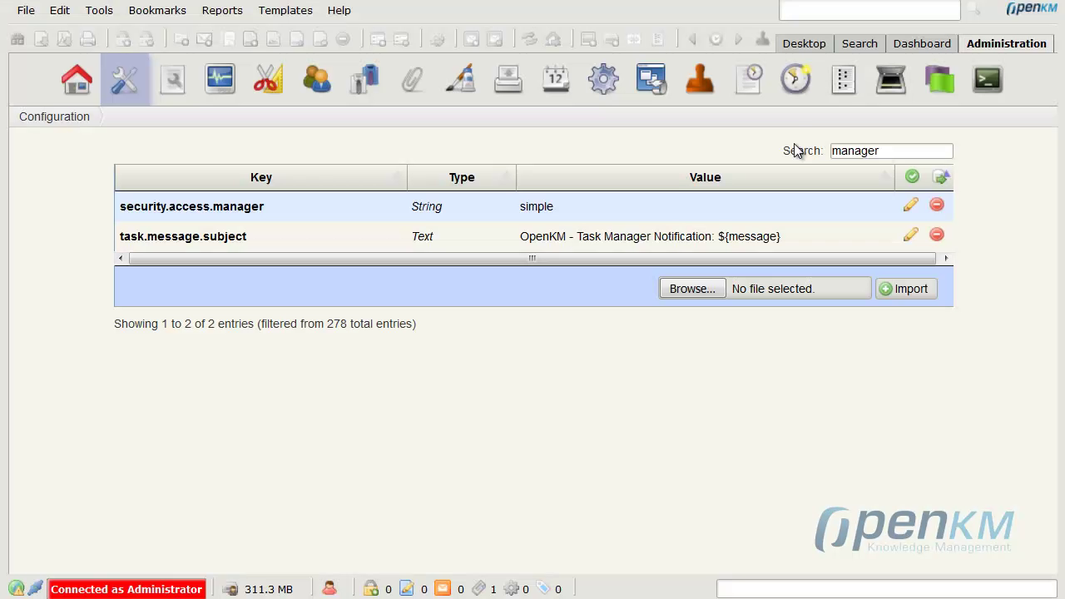
Filter the configuration parameters by "security exte" to review security.extended.mask, and by "raw" to review store.raw.mail.
{"action": "left_click_drag", "start_coordinate": [888, 151], "coordinate": [798, 159]}
{"action": "type", "text": "security"}
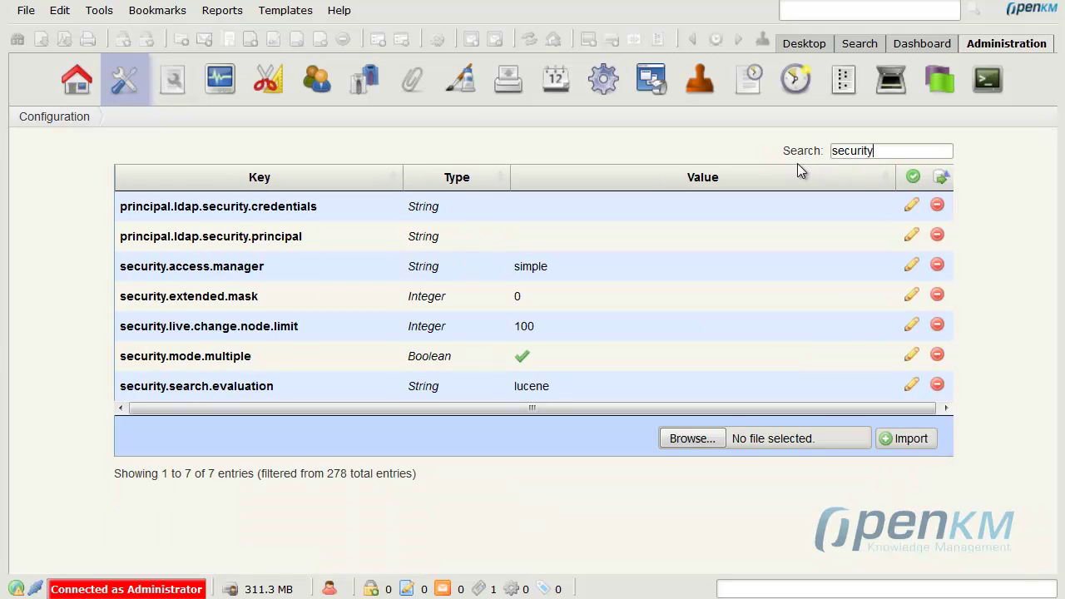
{"action": "type", "text": " exte"}
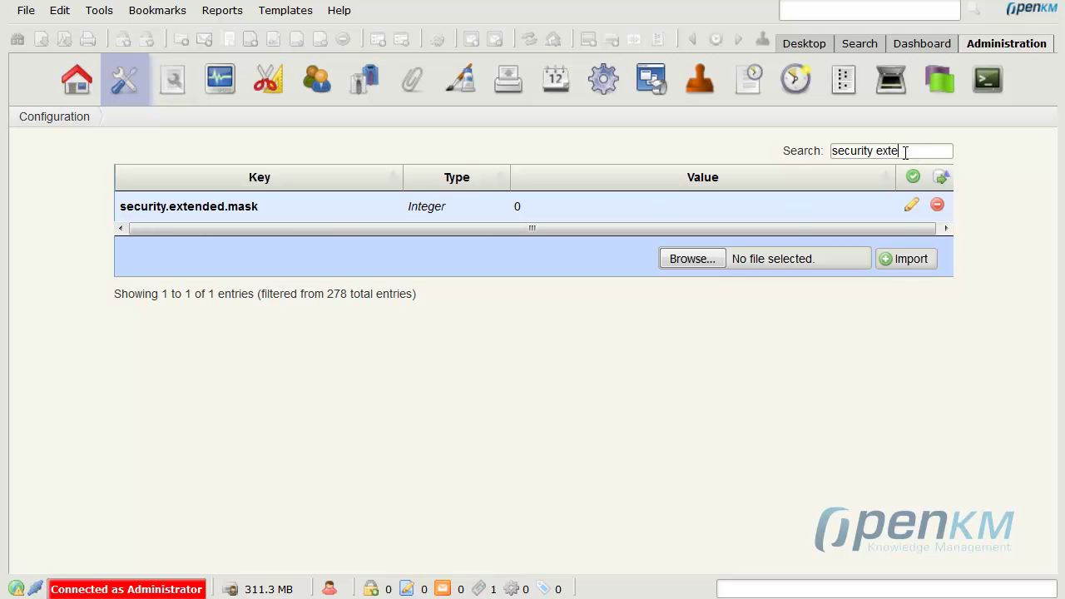
{"action": "left_click_drag", "start_coordinate": [905, 151], "coordinate": [790, 154]}
{"action": "type", "text": "raw"}
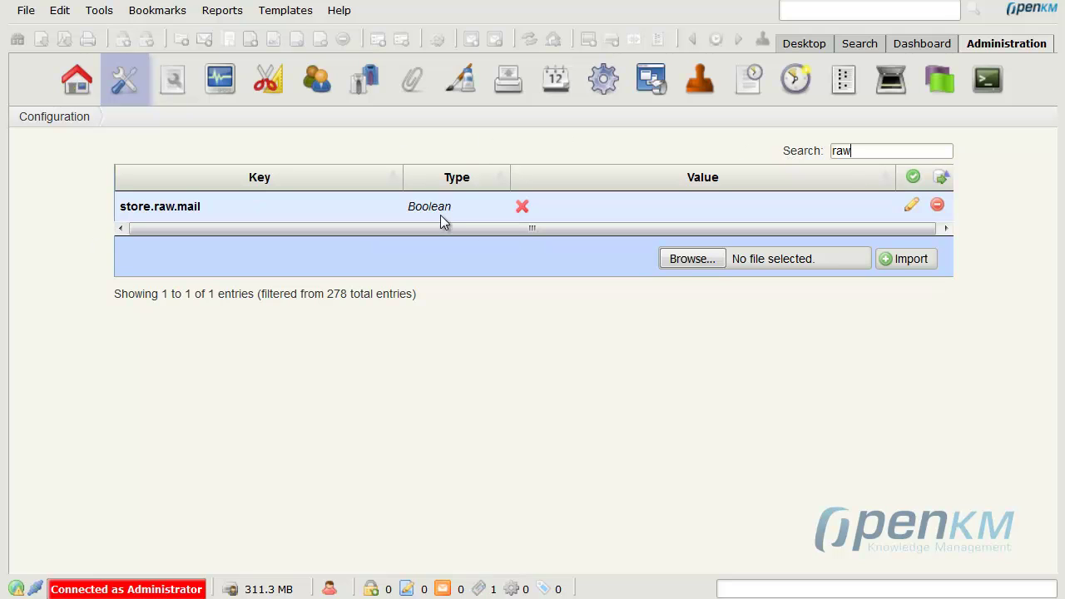
Filter the configuration parameters by "diff" and review system.diffpdf.
{"action": "left_click_drag", "start_coordinate": [860, 149], "coordinate": [821, 151]}
{"action": "key", "text": "BackSpace"}
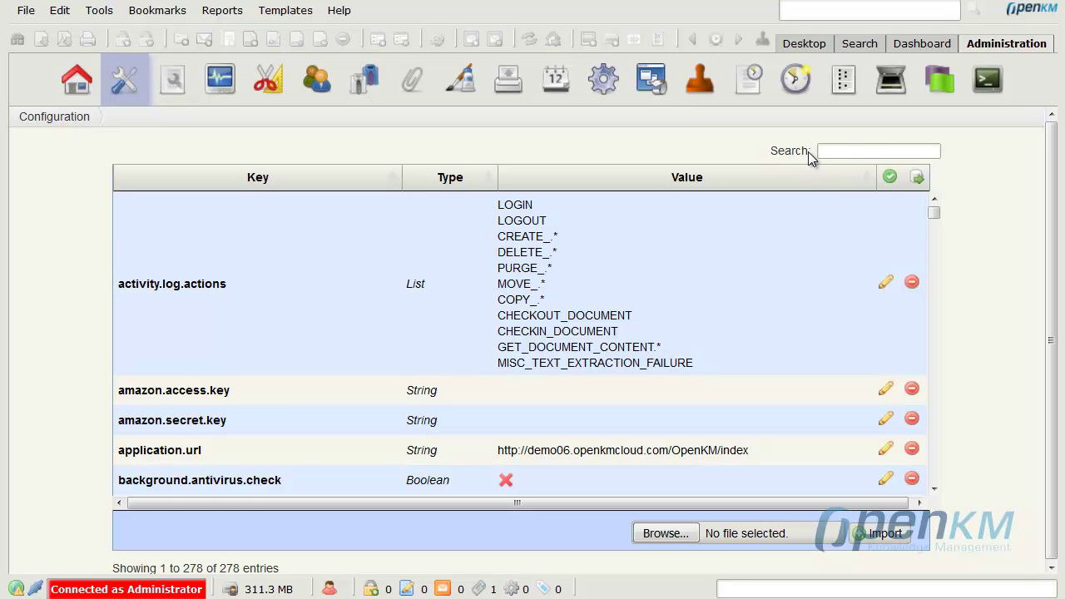
{"action": "type", "text": "diff"}
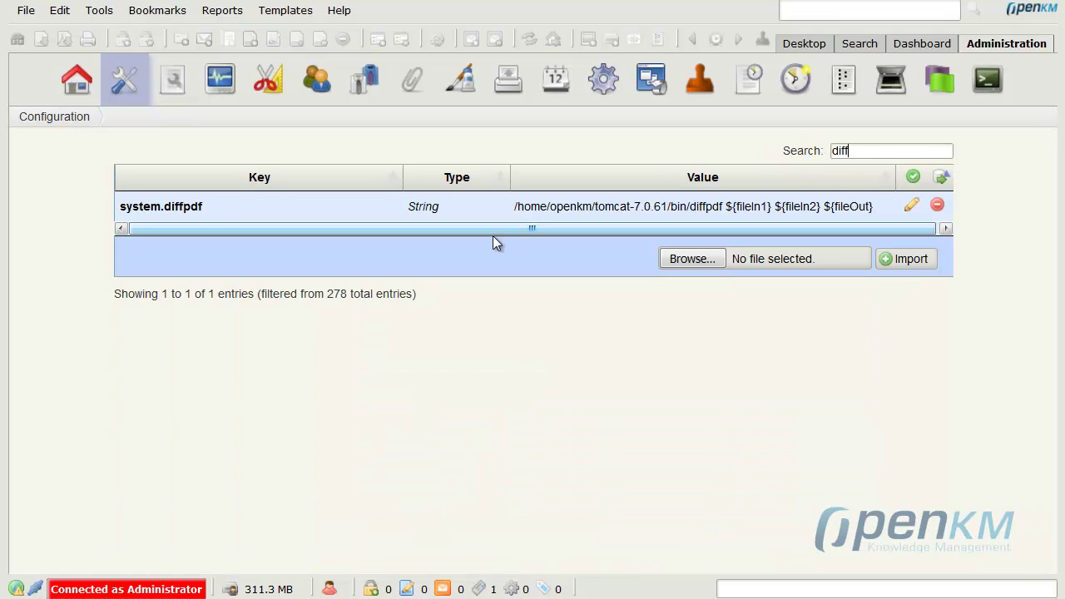
{"action": "left_click_drag", "start_coordinate": [116, 209], "coordinate": [326, 223]}
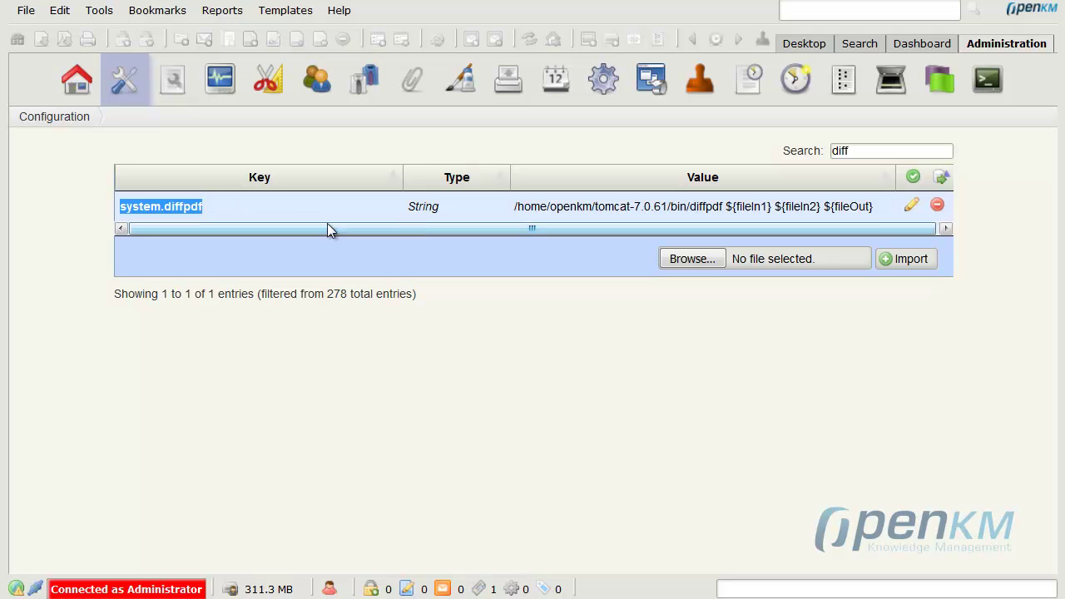
Filter the configuration parameters by "system.ima" to review system.imagemagick.convert.
{"action": "left_click_drag", "start_coordinate": [850, 151], "coordinate": [800, 149]}
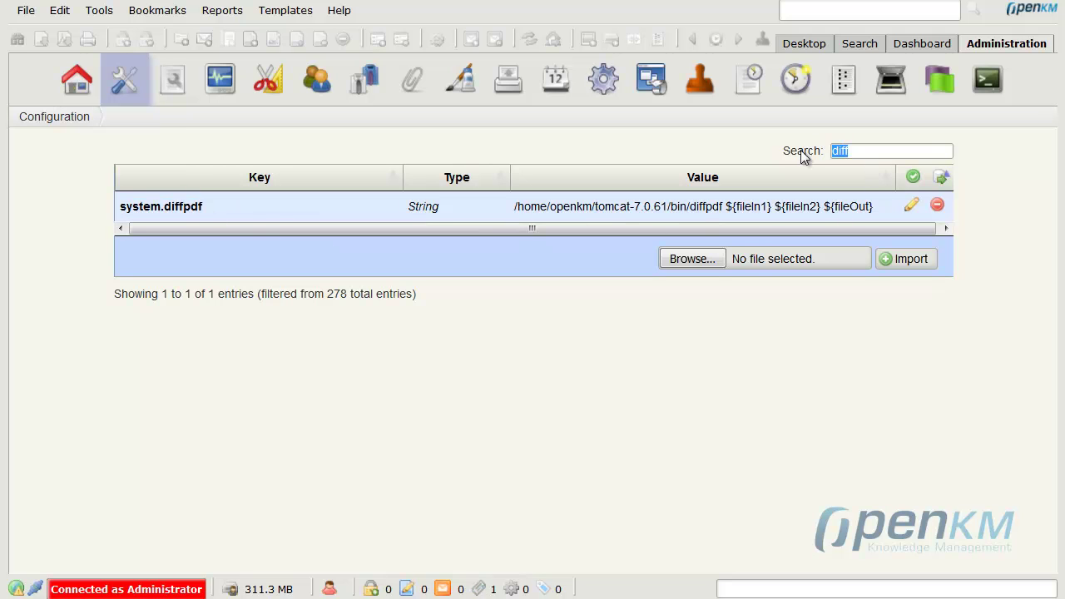
{"action": "type", "text": "system."}
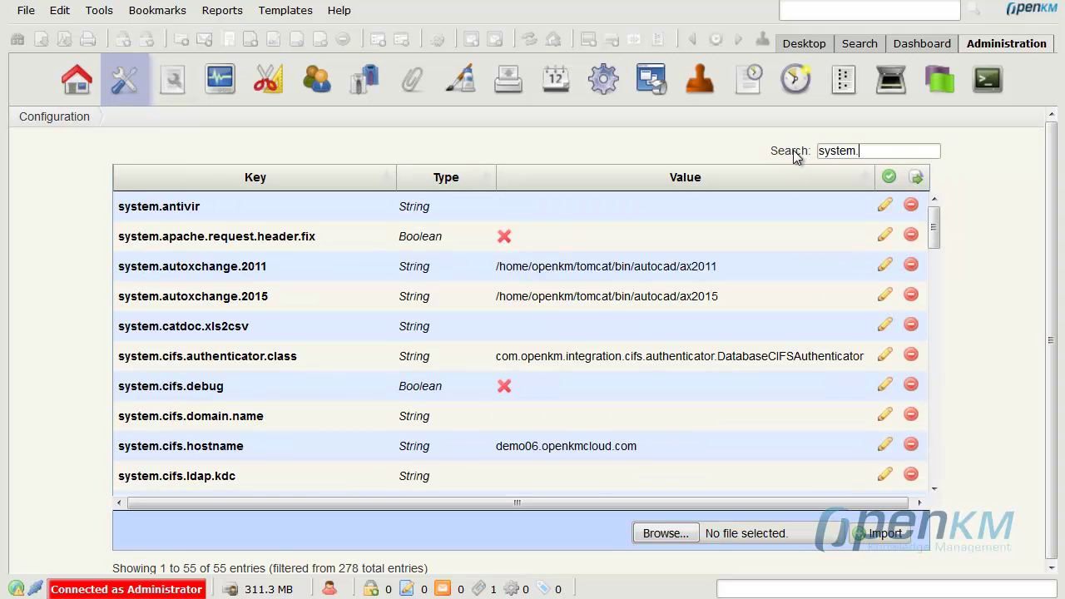
{"action": "type", "text": "g"}
{"action": "key", "text": "BackSpace"}
{"action": "type", "text": "ima"}
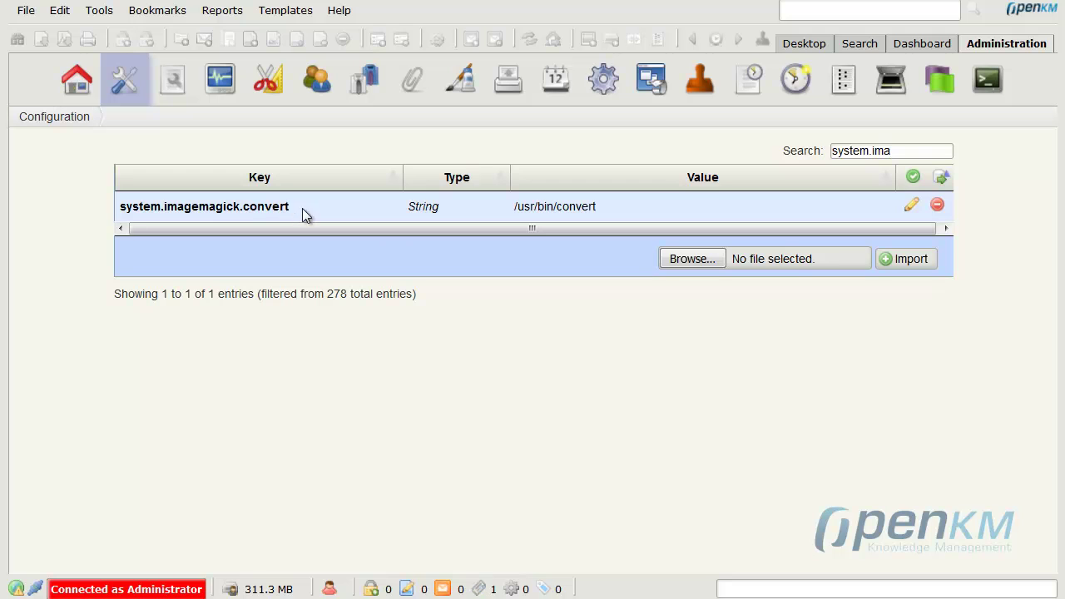
Filter the configuration parameters by "html2" and review system.html2pdf.
{"action": "left_click_drag", "start_coordinate": [923, 157], "coordinate": [815, 152]}
{"action": "key", "text": "BackSpace"}
{"action": "type", "text": "html2"}
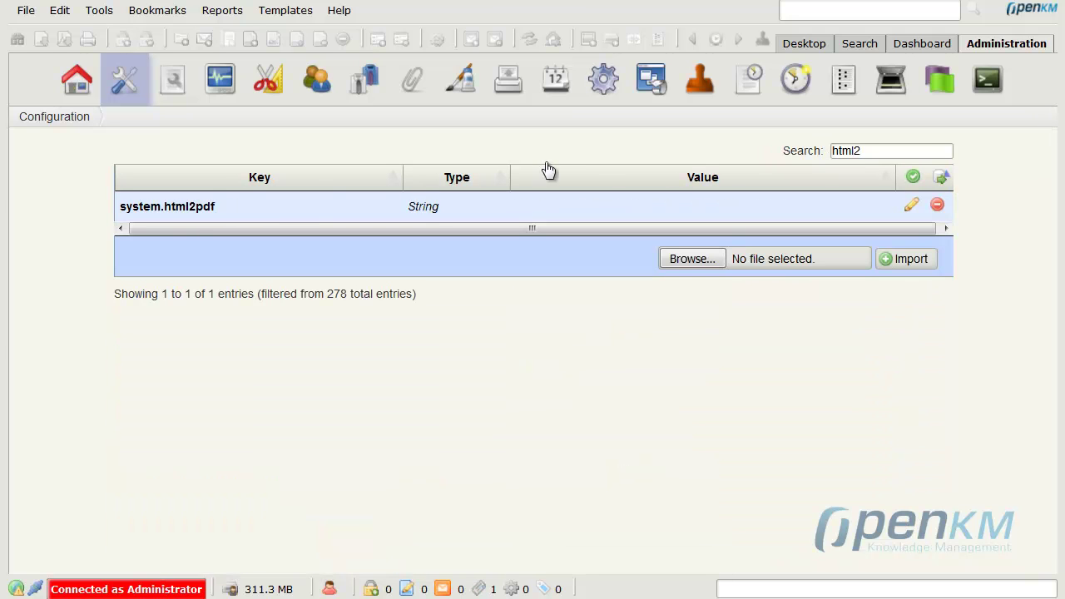
{"action": "left_click_drag", "start_coordinate": [121, 208], "coordinate": [218, 209]}
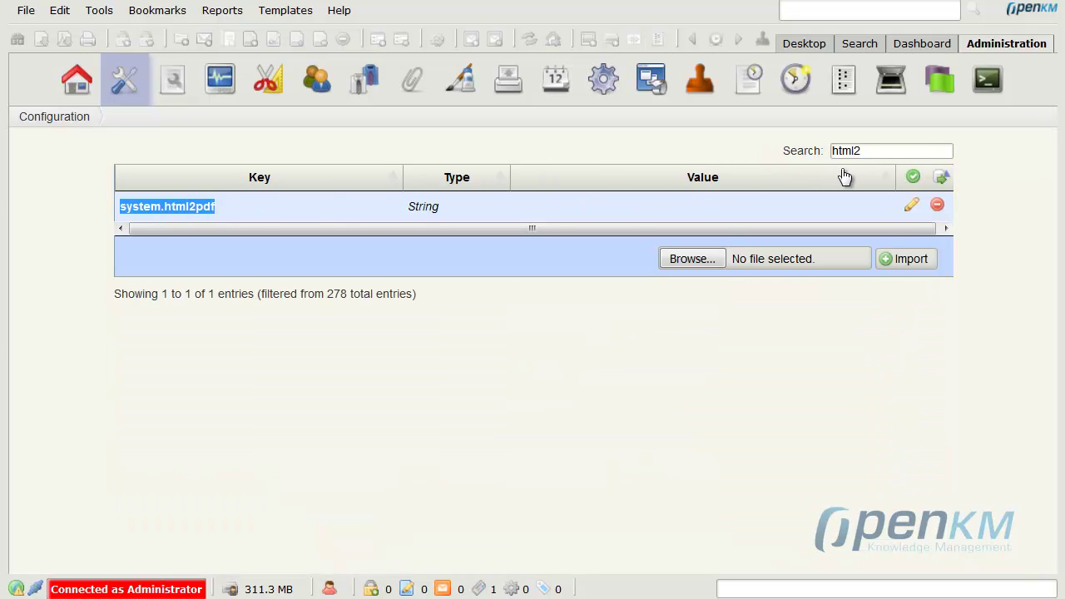
Filter the configuration parameters by "ocr" and review system.ocr.
{"action": "left_click_drag", "start_coordinate": [862, 151], "coordinate": [811, 152]}
{"action": "type", "text": "ocr"}
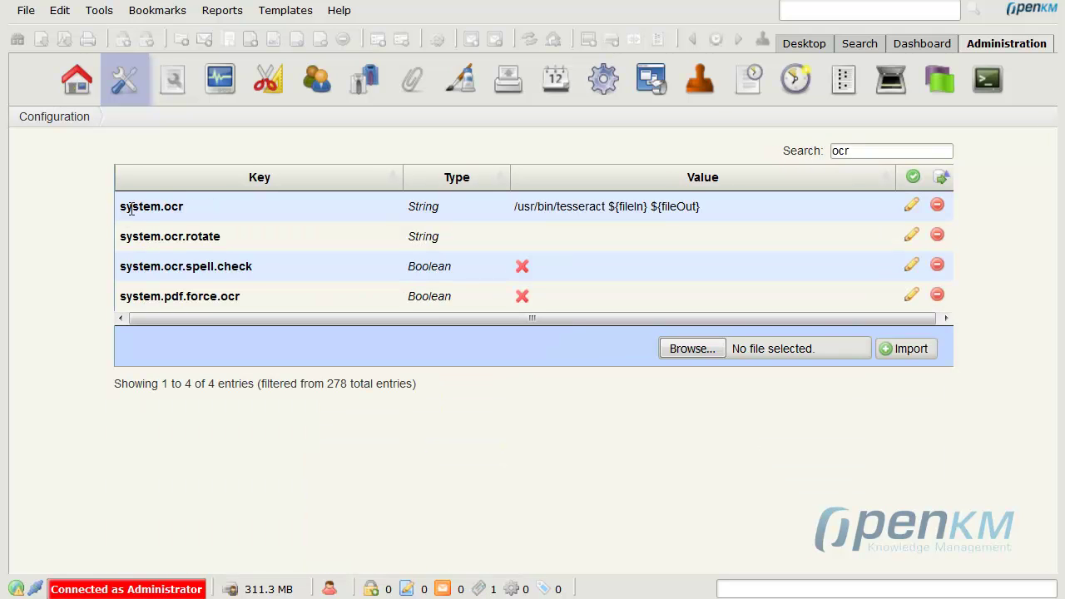
{"action": "left_click_drag", "start_coordinate": [121, 207], "coordinate": [183, 208]}
Filter the configuration parameters by "lowe" and review system.keyword.lowercase.
{"action": "left_click_drag", "start_coordinate": [857, 150], "coordinate": [794, 151]}
{"action": "type", "text": "lowe"}
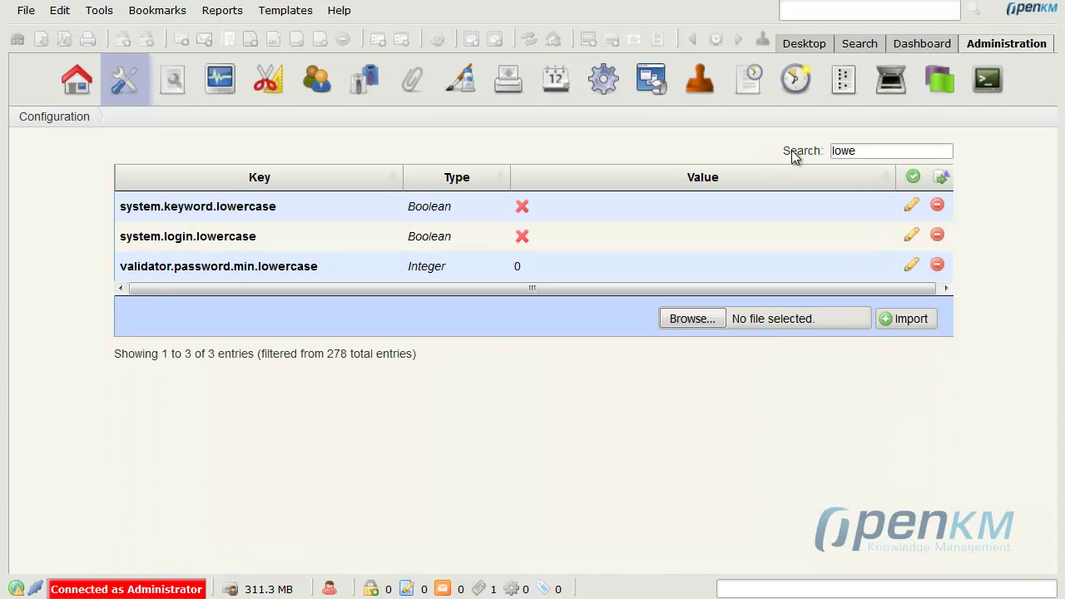
{"action": "left_click_drag", "start_coordinate": [121, 206], "coordinate": [276, 208]}
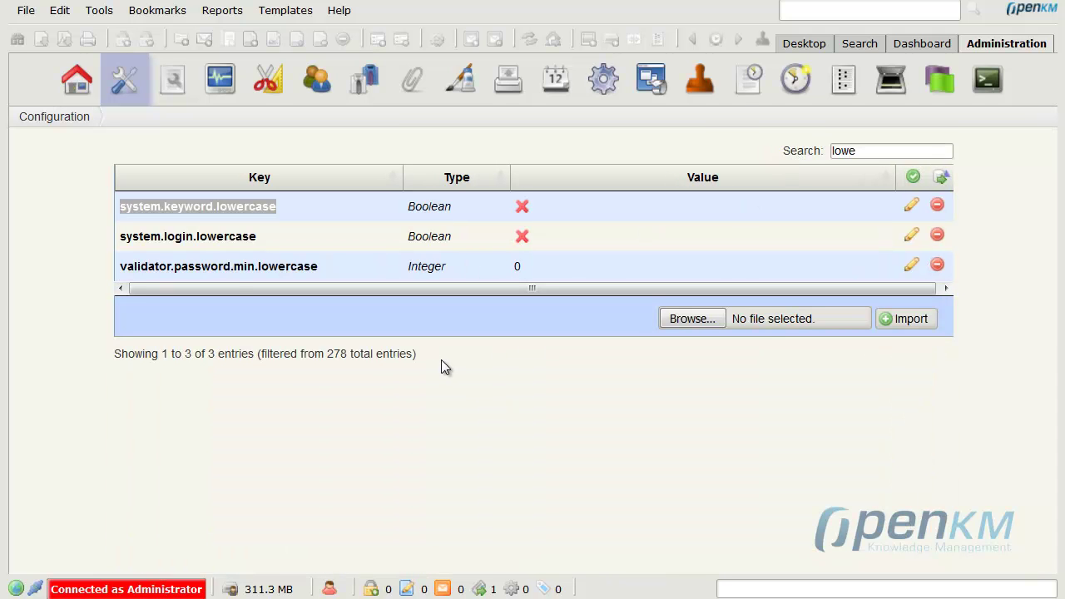
{"action": "left_click", "coordinate": [325, 201]}
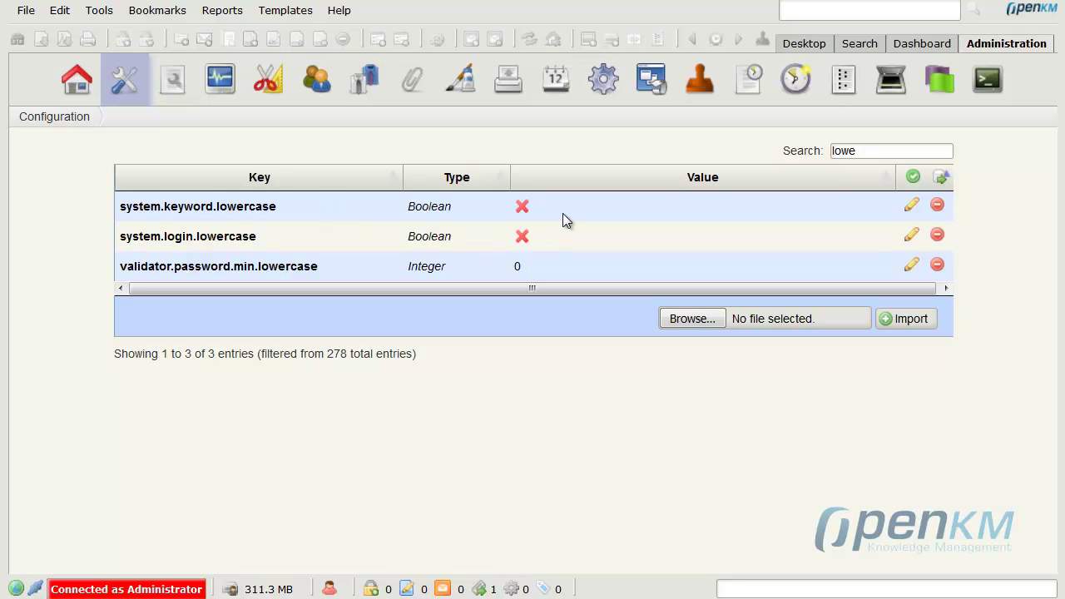
Filter the configuration parameters by "welco", and by "thum" to review thumbnail.size.lightbox.
{"action": "left_click_drag", "start_coordinate": [862, 152], "coordinate": [817, 148]}
{"action": "type", "text": "welco"}
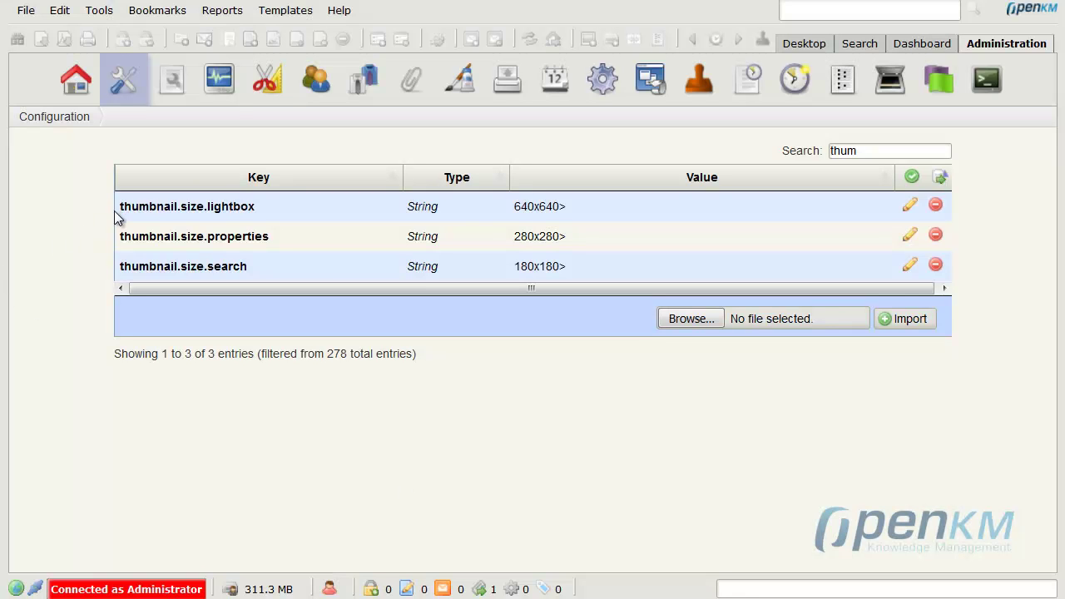
{"action": "left_click_drag", "start_coordinate": [118, 214], "coordinate": [231, 207]}
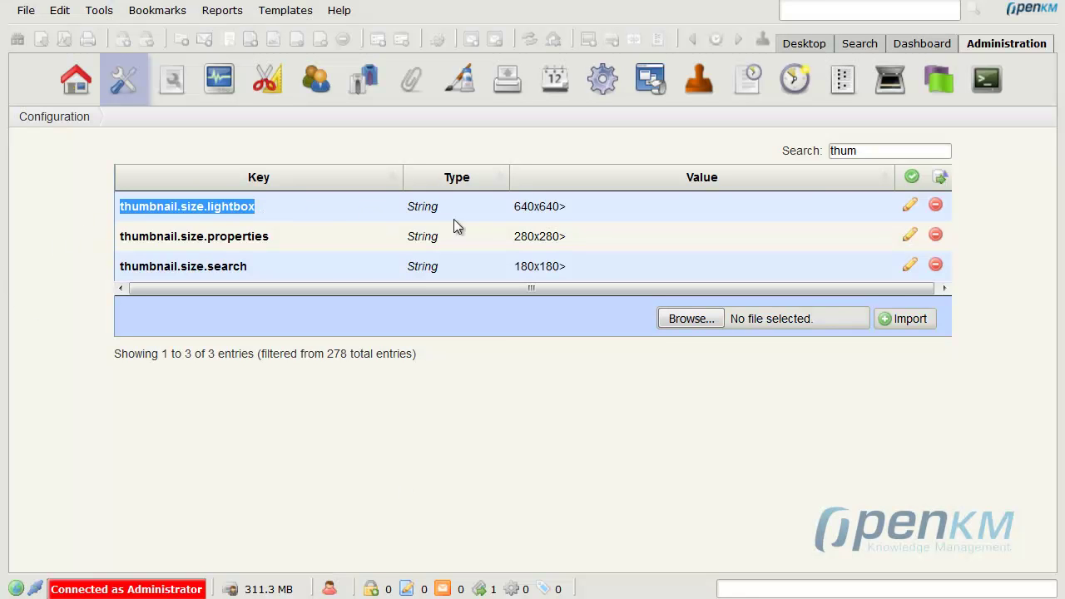
Compare thumbnail.size.lightbox and thumbnail.size.properties with the enlarged and properties thumbnails of Configurationdocx.docx on the desktop.
{"action": "left_click", "coordinate": [804, 43]}
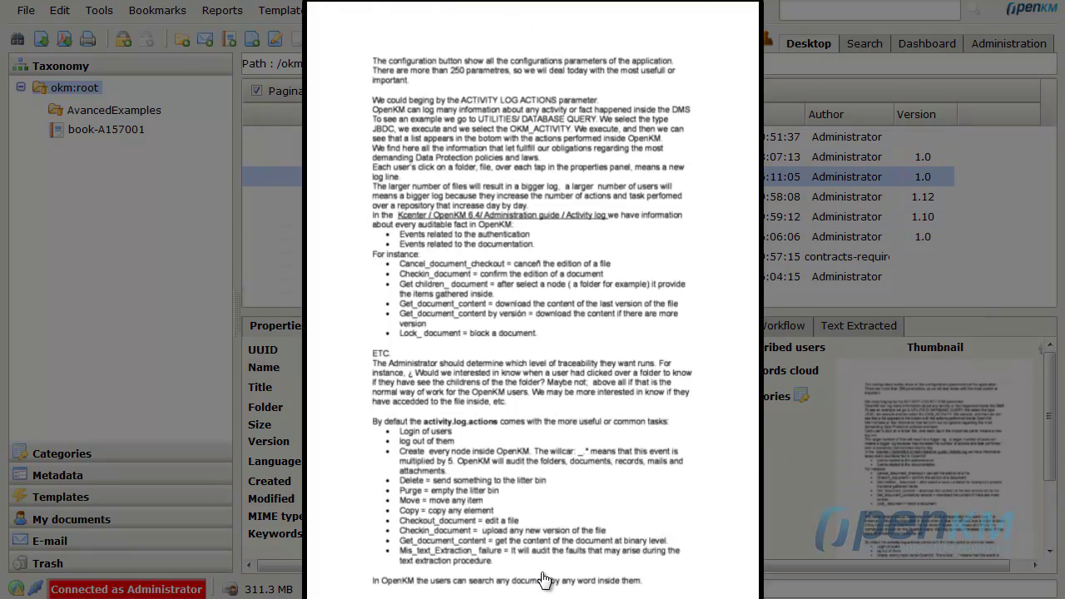
{"action": "left_click", "coordinate": [785, 475]}
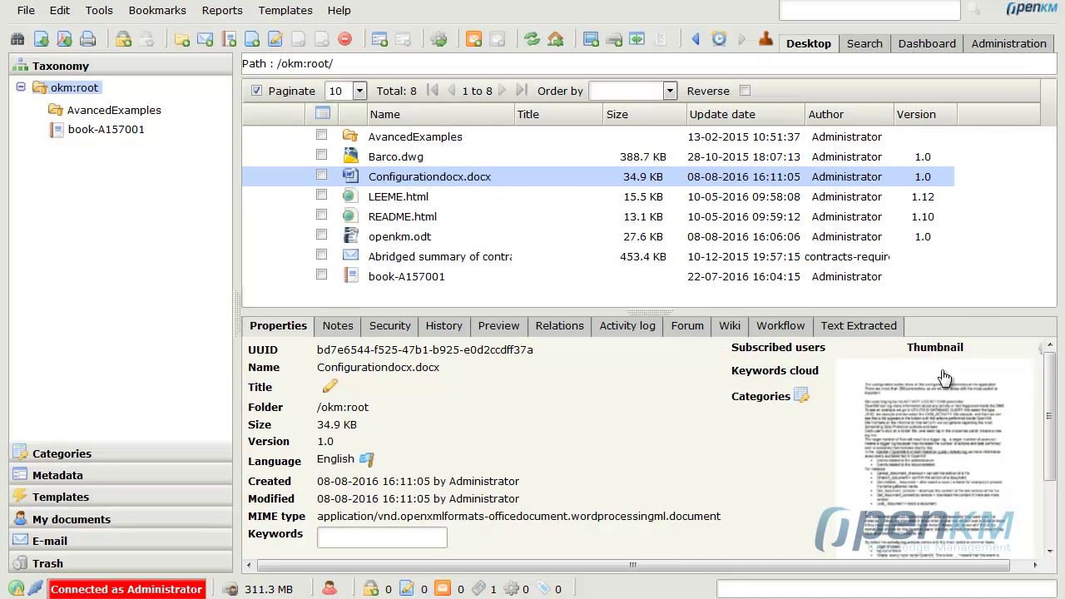
{"action": "left_click", "coordinate": [1001, 47]}
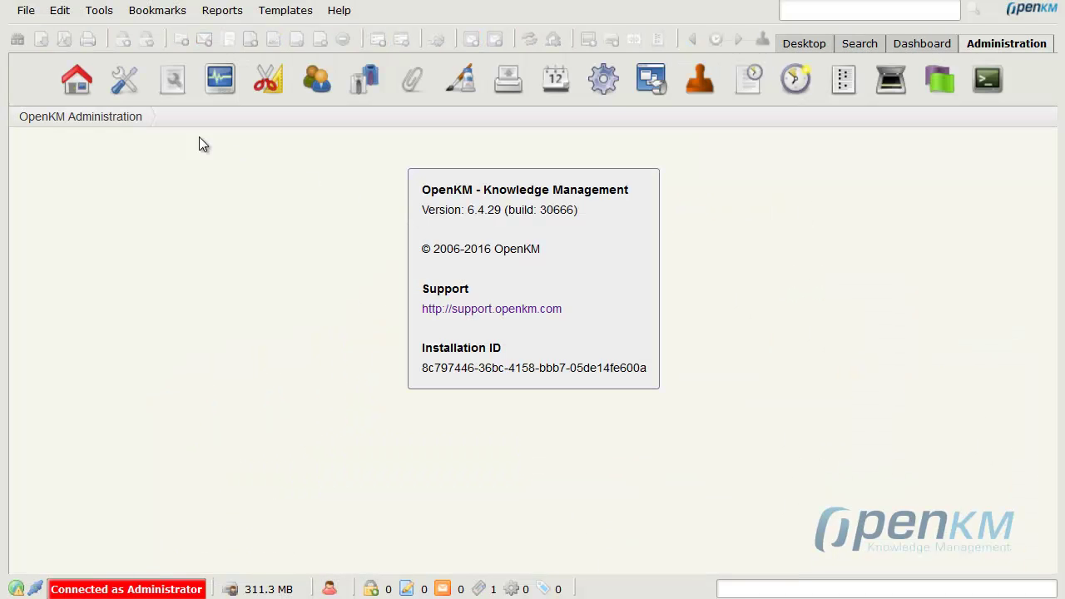
{"action": "left_click", "coordinate": [123, 100]}
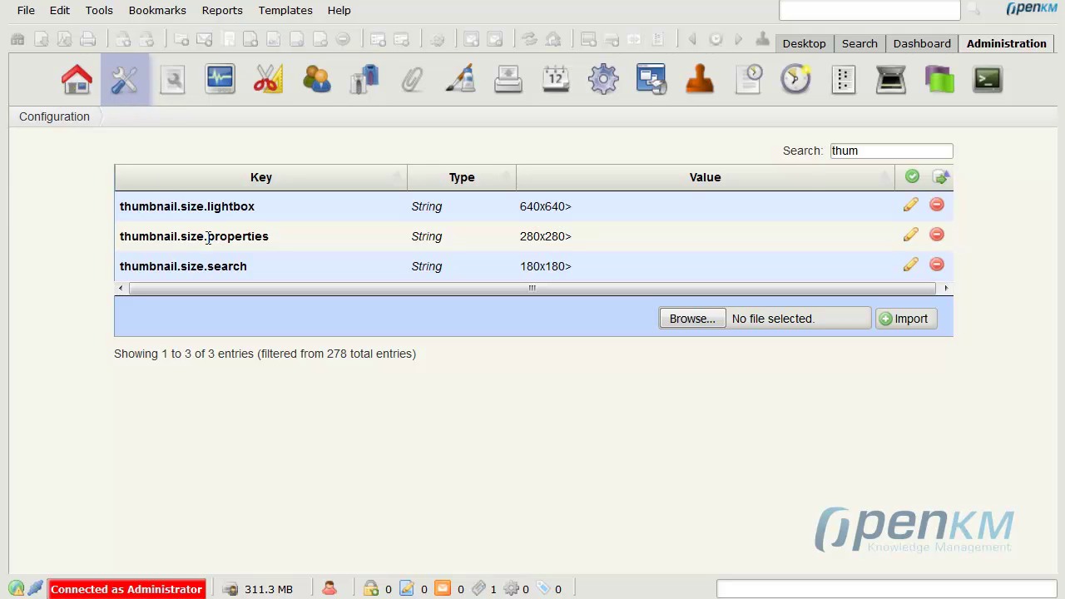
{"action": "left_click", "coordinate": [790, 42]}
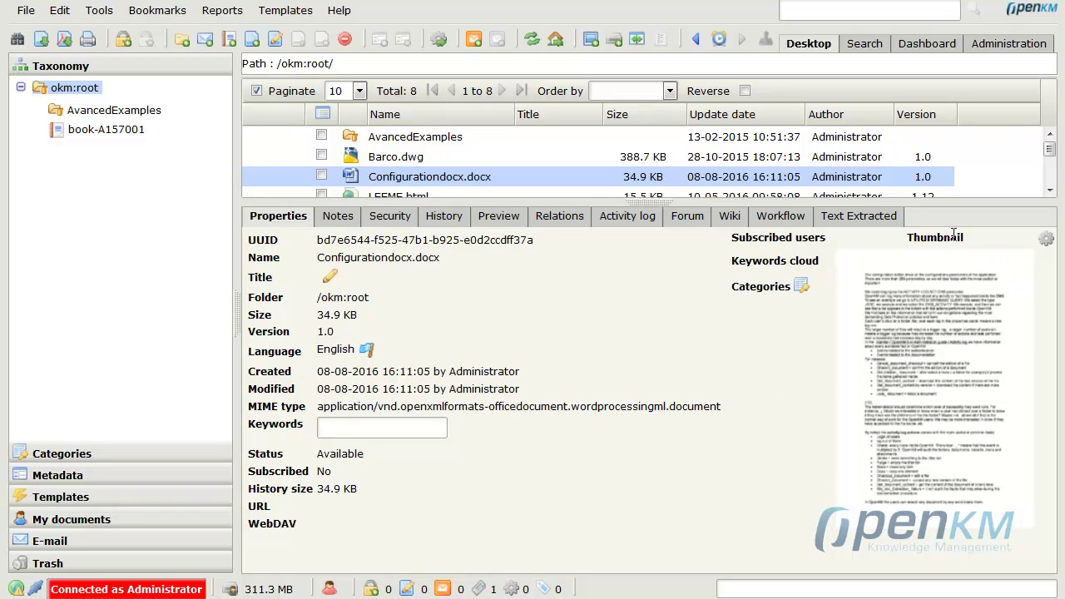
Review the thumbnail.size.search parameter and run a full-text search for "invoice" to examine the result thumbnails.
{"action": "left_click", "coordinate": [1003, 43]}
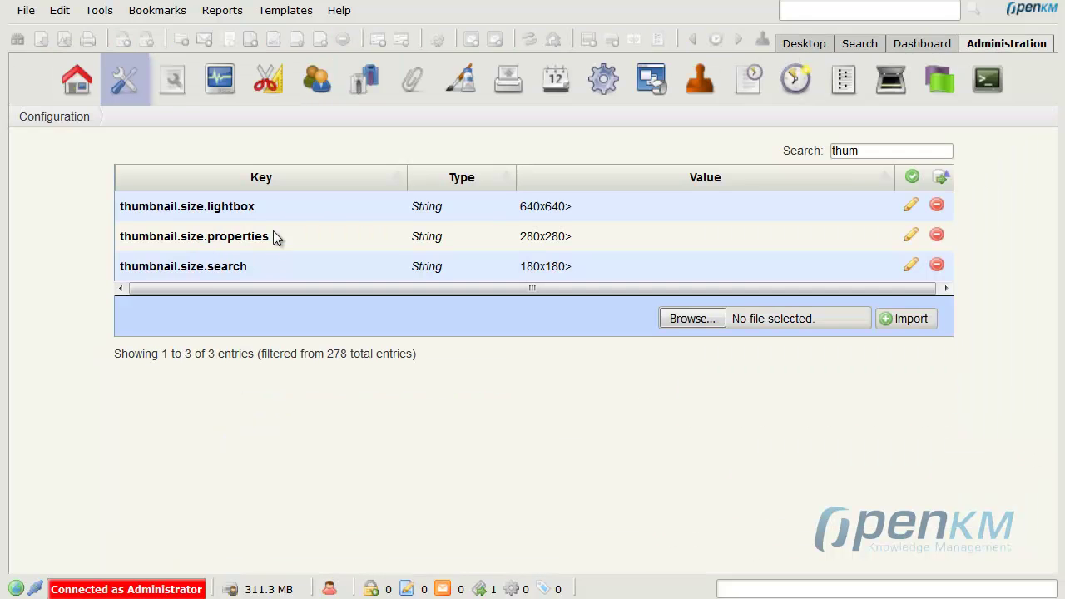
{"action": "left_click_drag", "start_coordinate": [119, 266], "coordinate": [387, 301]}
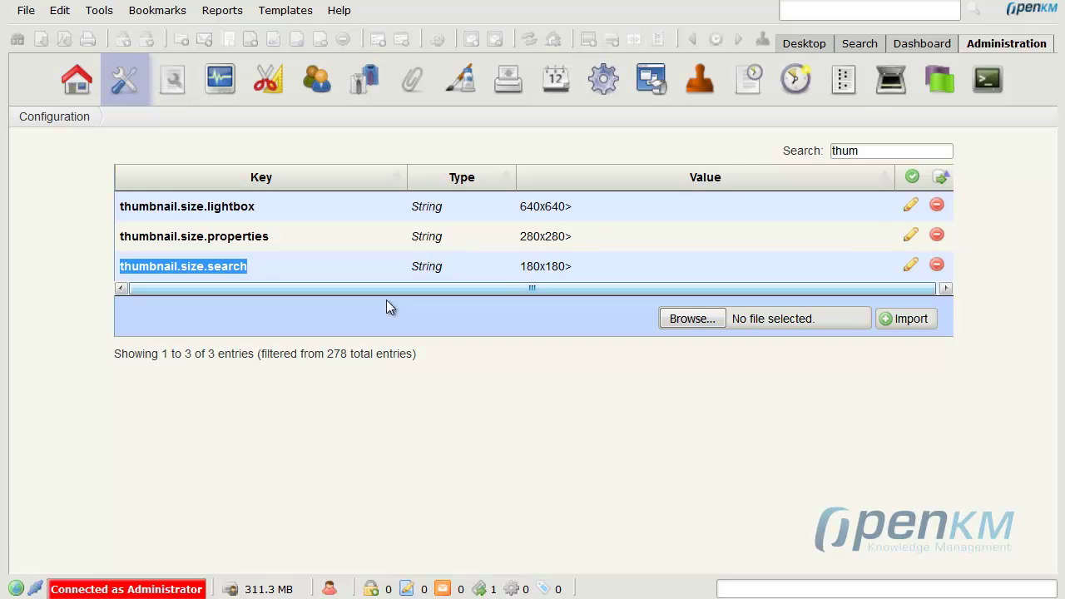
{"action": "left_click", "coordinate": [858, 45]}
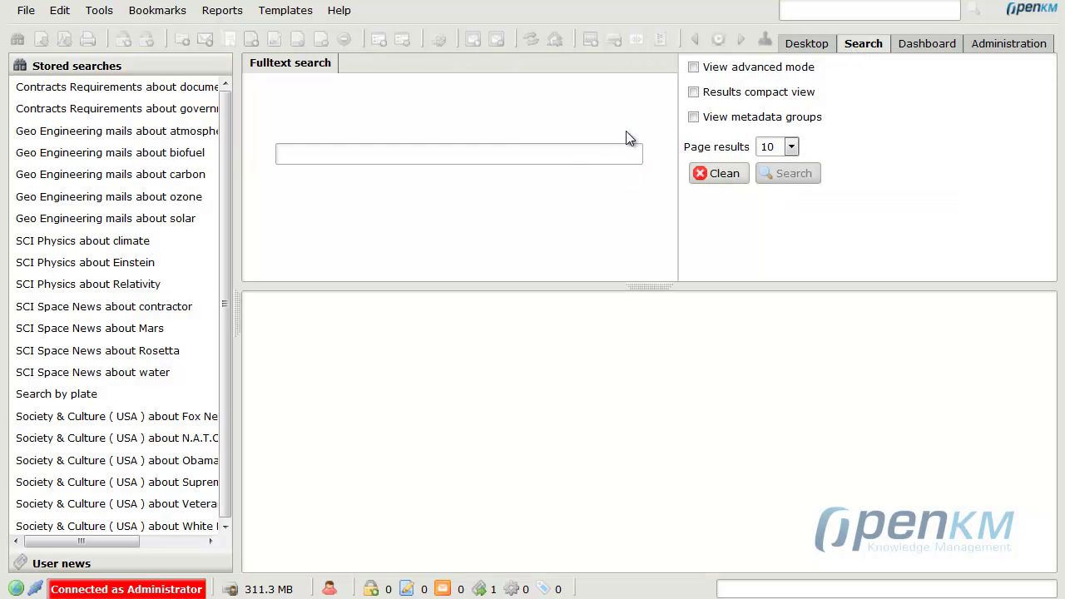
{"action": "left_click", "coordinate": [530, 155]}
{"action": "type", "text": "invoice"}
{"action": "key", "text": "Return"}
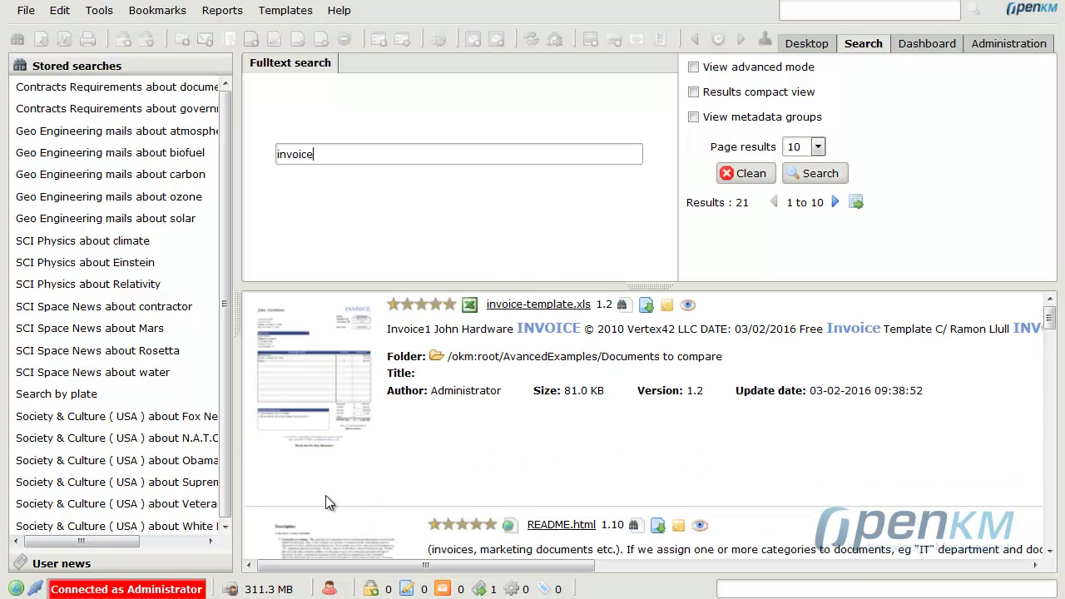
Filter the configuration parameters by "version" to review version.numeration.adapter and version.numeration.format, and examine the version history of Configurationdocx.docx.
{"action": "left_click", "coordinate": [1005, 48]}
{"action": "left_click_drag", "start_coordinate": [868, 151], "coordinate": [772, 154]}
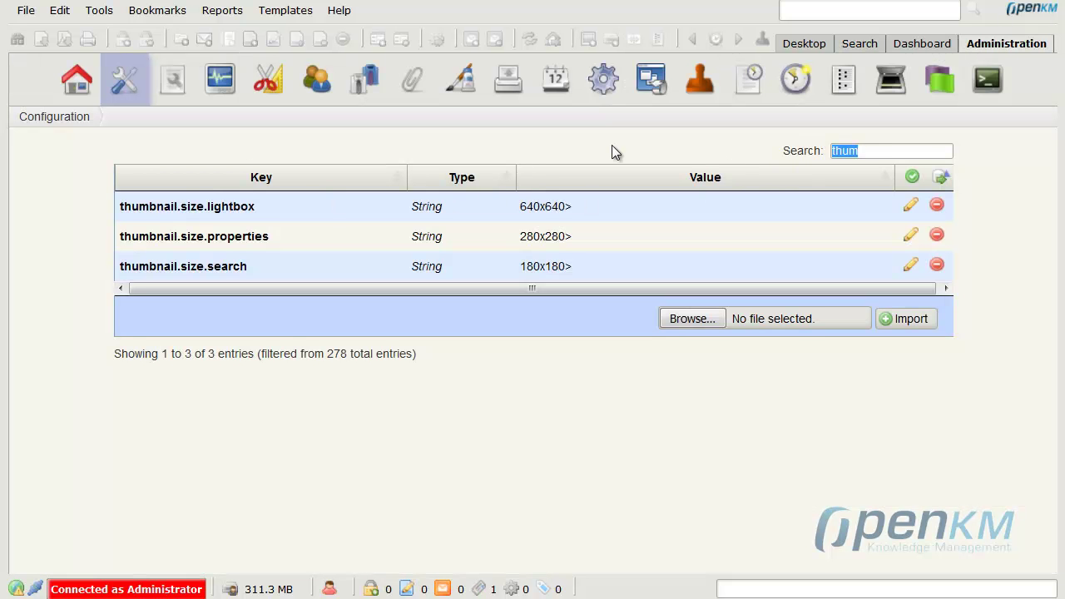
{"action": "key", "text": "BackSpace"}
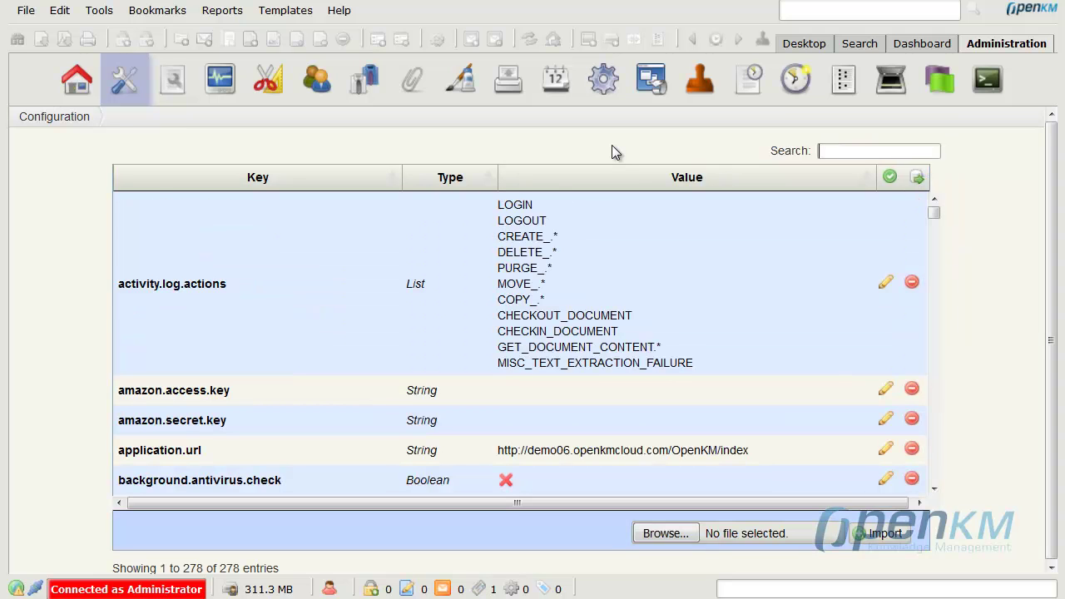
{"action": "type", "text": "version"}
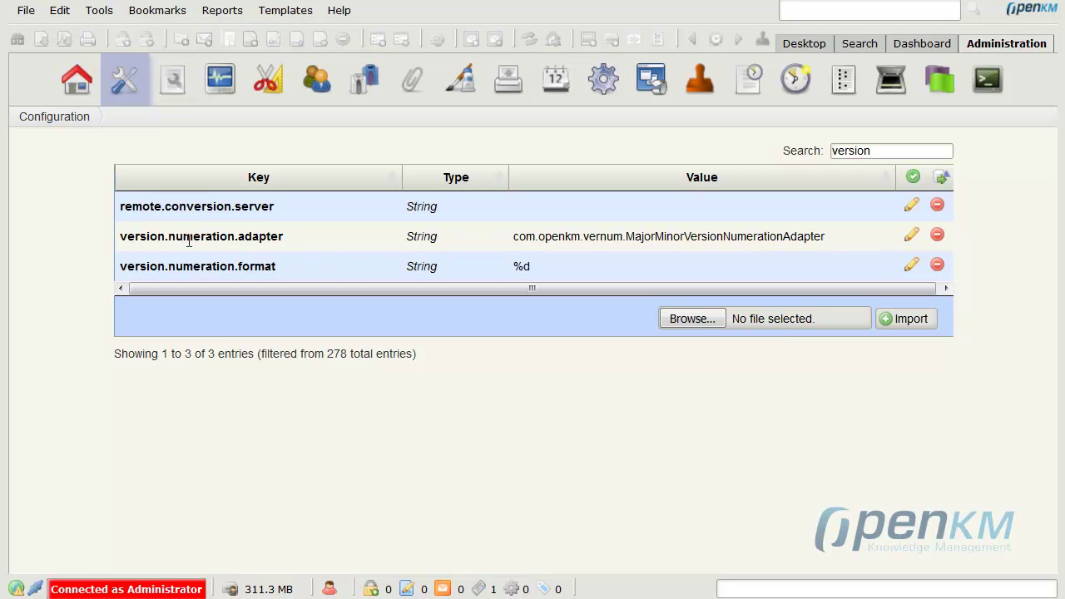
{"action": "left_click_drag", "start_coordinate": [119, 238], "coordinate": [284, 237]}
{"action": "left_click_drag", "start_coordinate": [120, 266], "coordinate": [316, 277]}
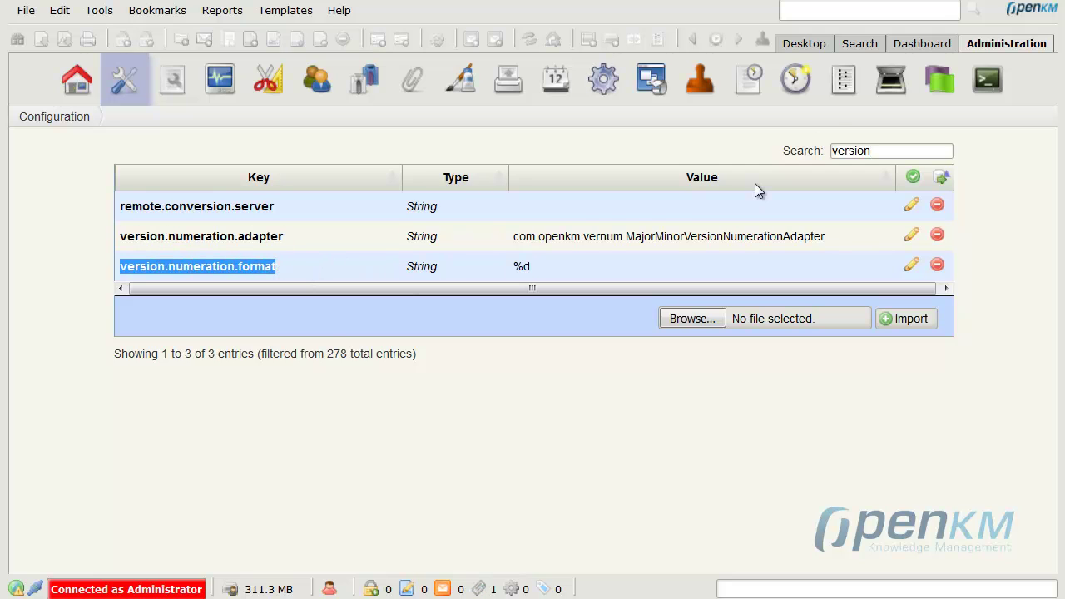
{"action": "left_click", "coordinate": [797, 43]}
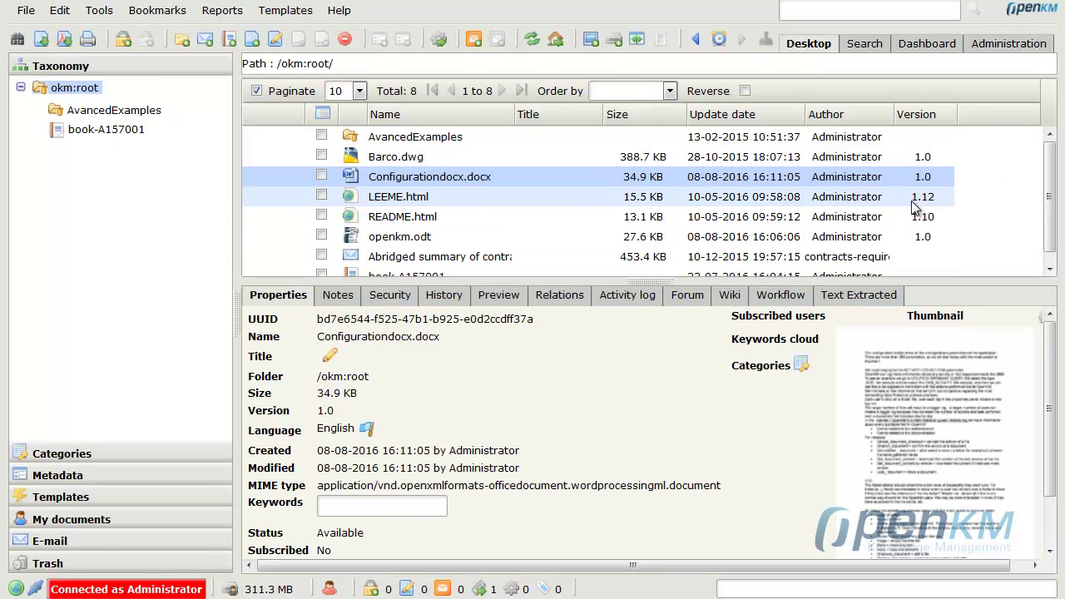
{"action": "left_click", "coordinate": [444, 296]}
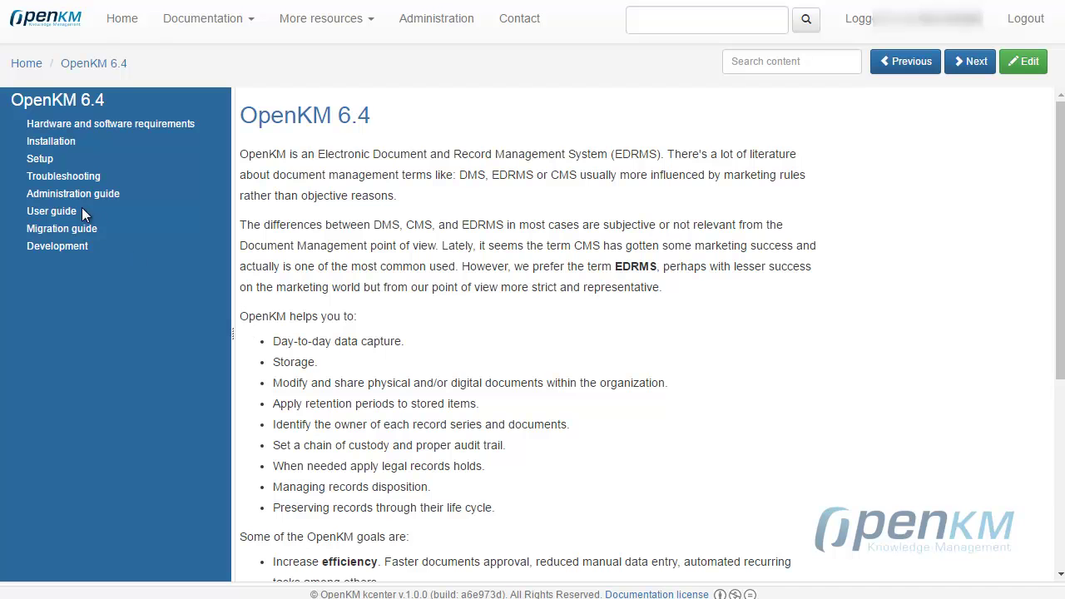
Open the document version numeration configuration page in the OpenKM 6.4 administration guide and review its numeration schemas and version migration sections.
{"action": "left_click", "coordinate": [77, 195]}
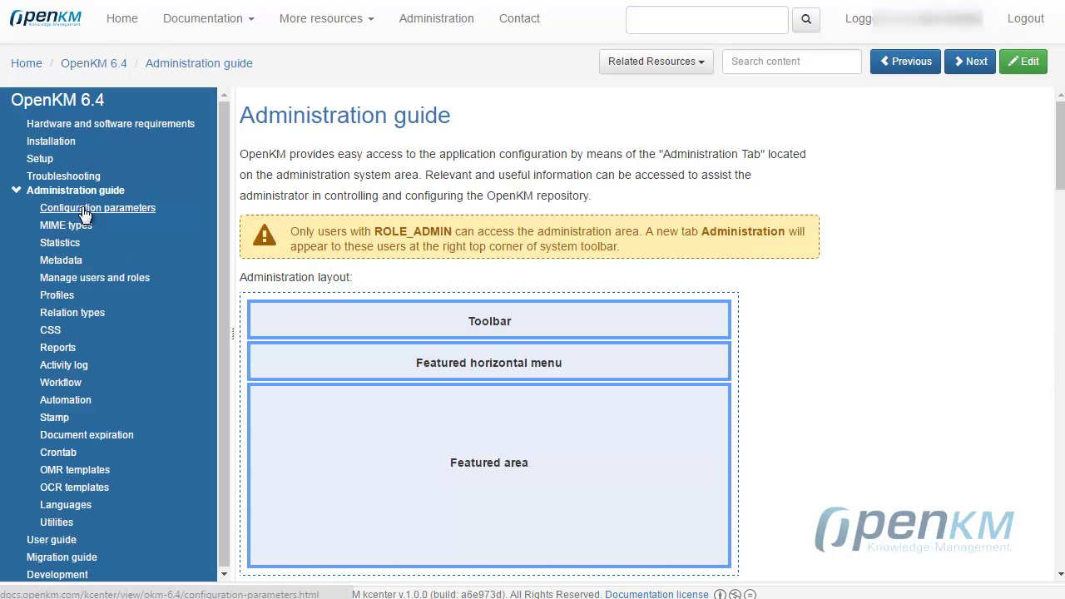
{"action": "left_click", "coordinate": [83, 209]}
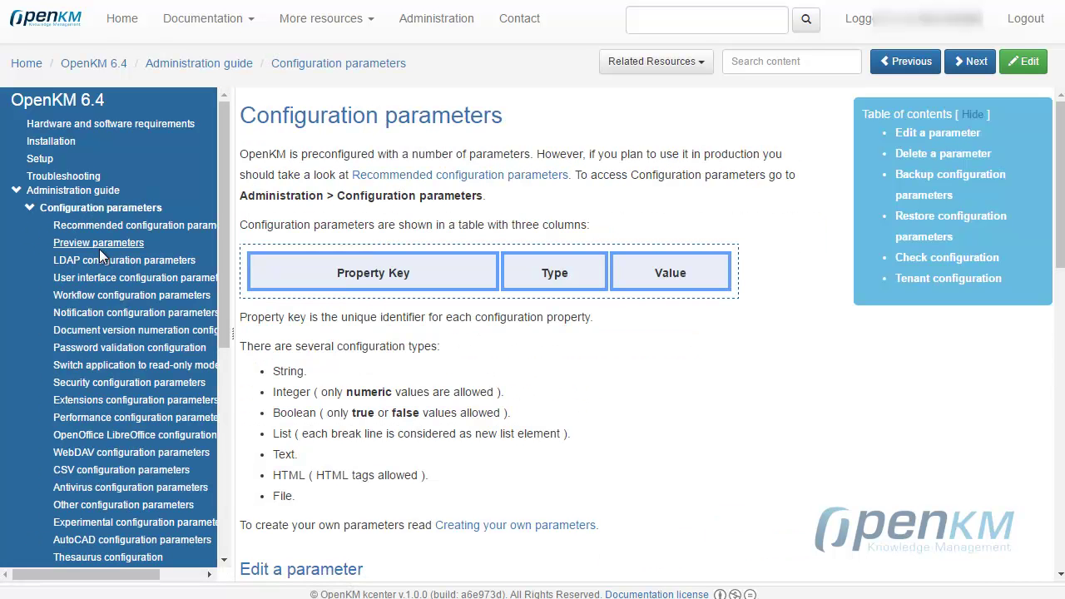
{"action": "left_click", "coordinate": [97, 327]}
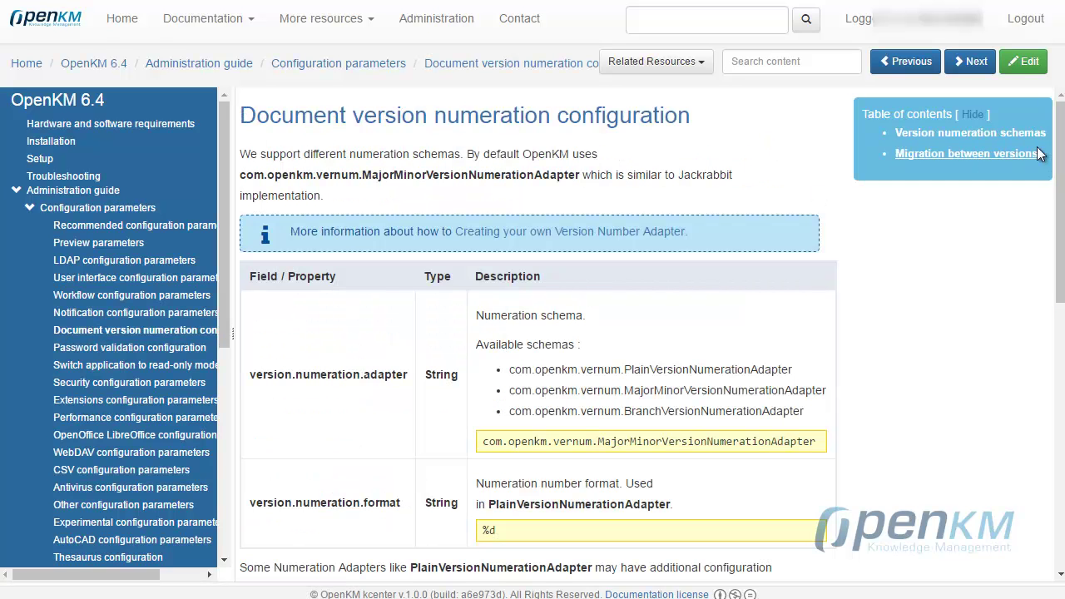
{"action": "left_click", "coordinate": [998, 134]}
{"action": "left_click", "coordinate": [1005, 159]}
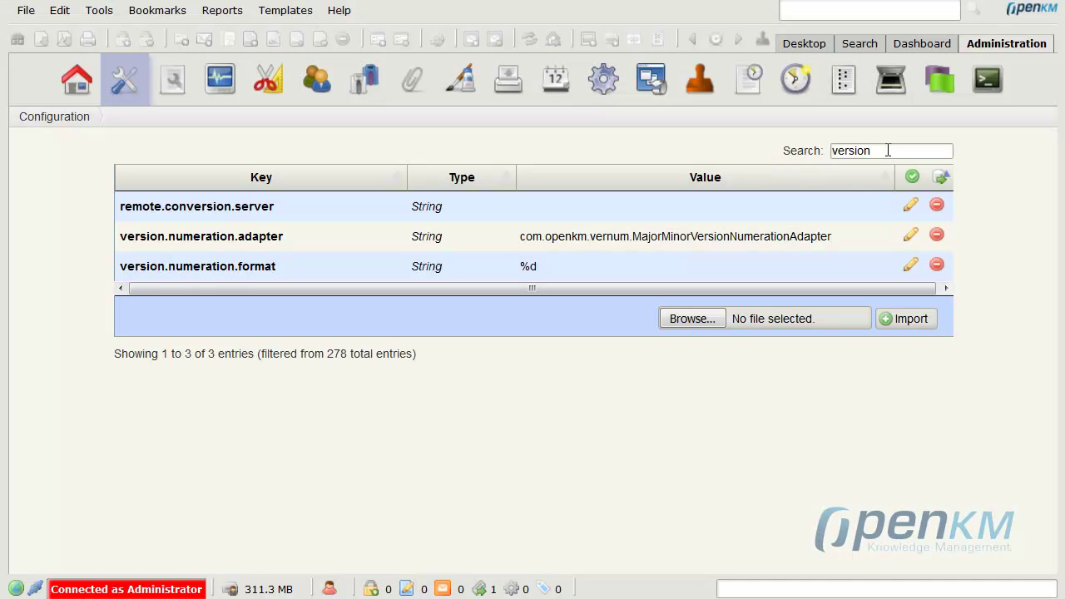
Filter OpenKM's configuration parameters by "text.ex" and review text.extraction.batch, text.extraction.concurrent and text.extraction.threads.
{"action": "left_click_drag", "start_coordinate": [888, 151], "coordinate": [786, 156]}
{"action": "type", "text": "text"}
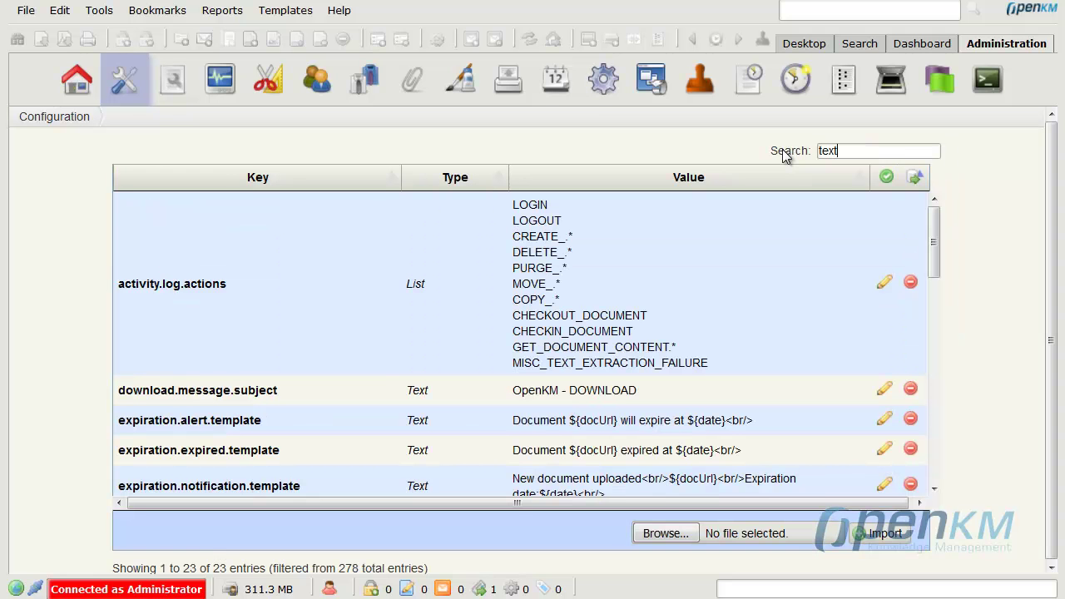
{"action": "type", "text": ".ex"}
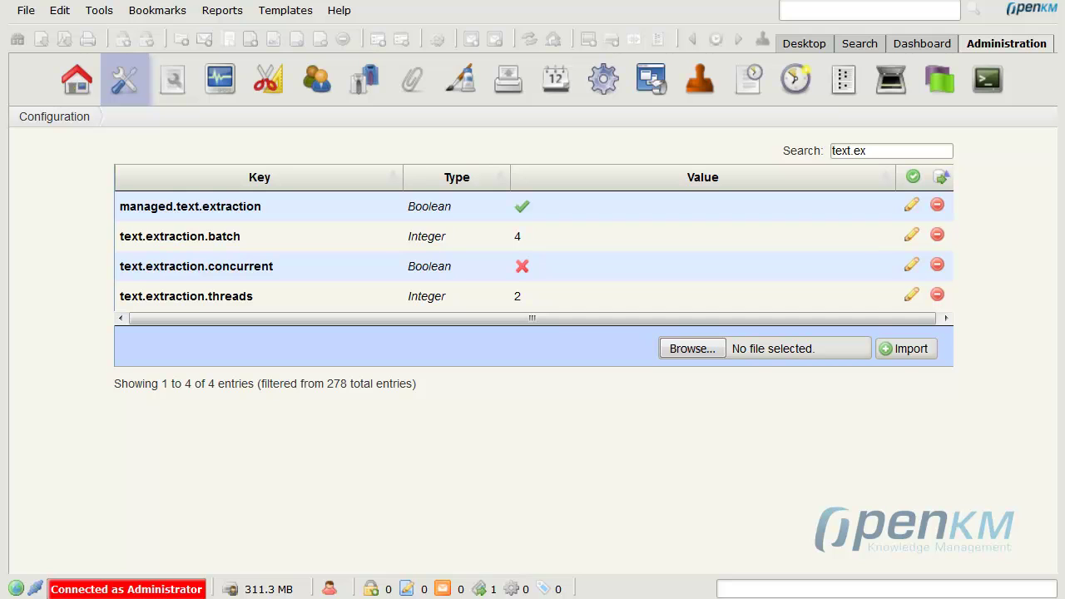
{"action": "left_click_drag", "start_coordinate": [121, 240], "coordinate": [217, 244]}
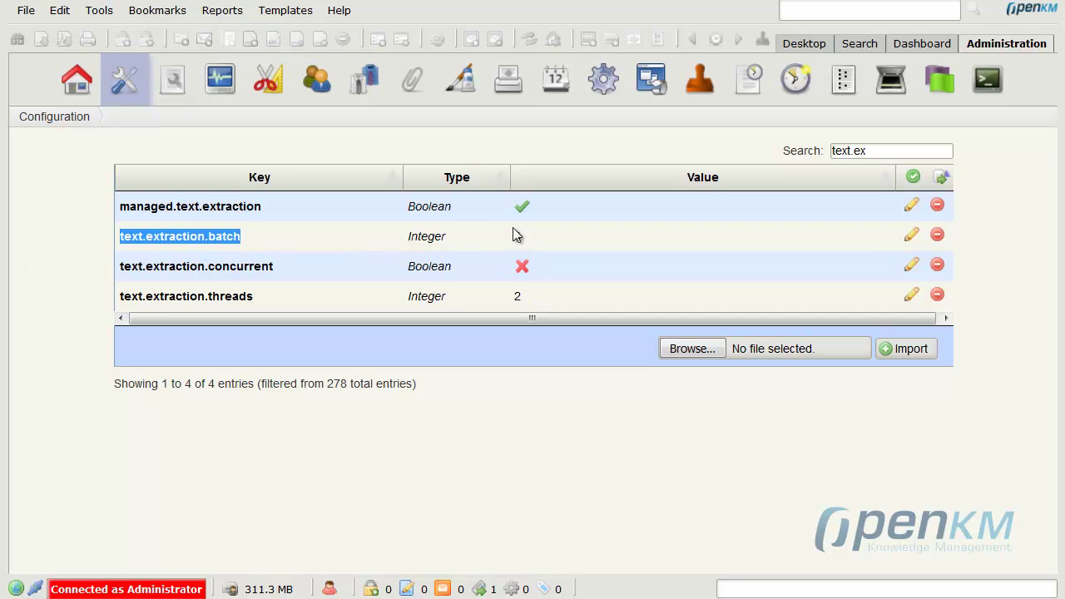
{"action": "left_click_drag", "start_coordinate": [121, 268], "coordinate": [412, 275]}
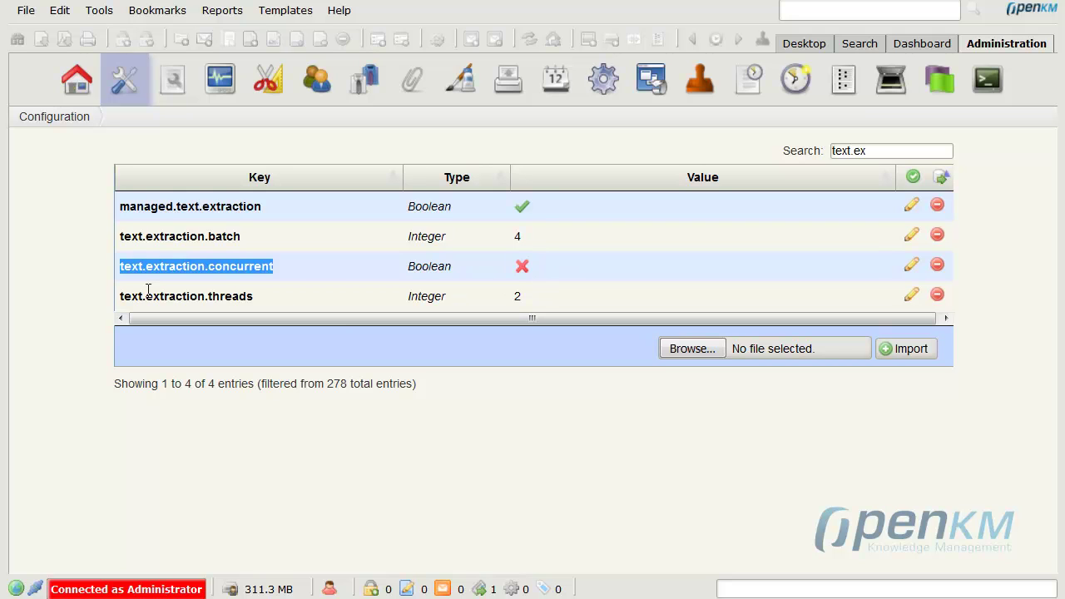
{"action": "left_click_drag", "start_coordinate": [122, 296], "coordinate": [260, 302]}
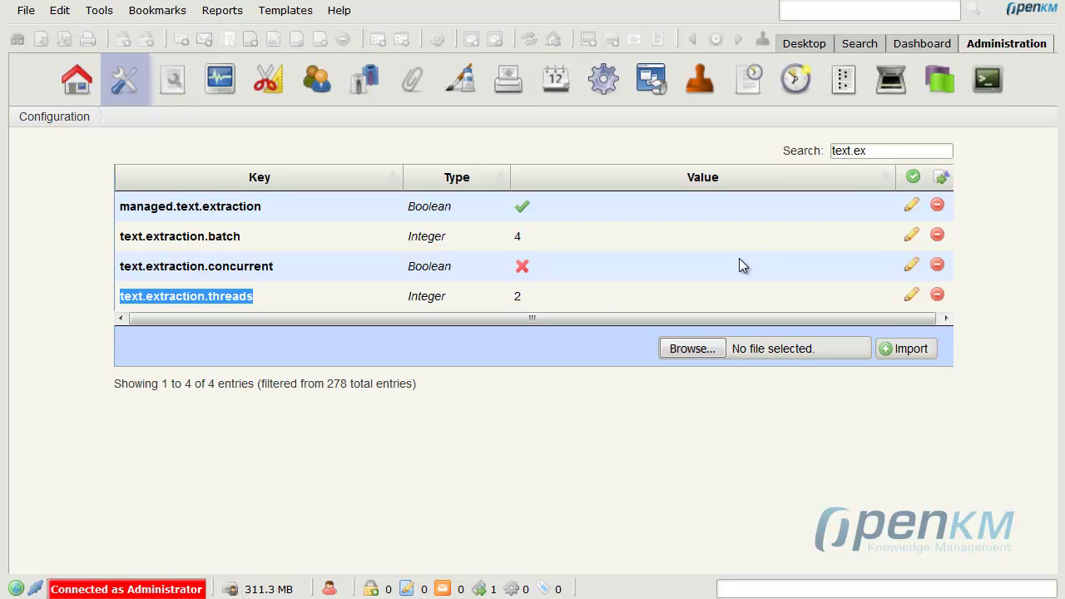
Filter the configuration parameters by "security mo" to review security.mode.multiple.
{"action": "left_click_drag", "start_coordinate": [904, 151], "coordinate": [809, 151]}
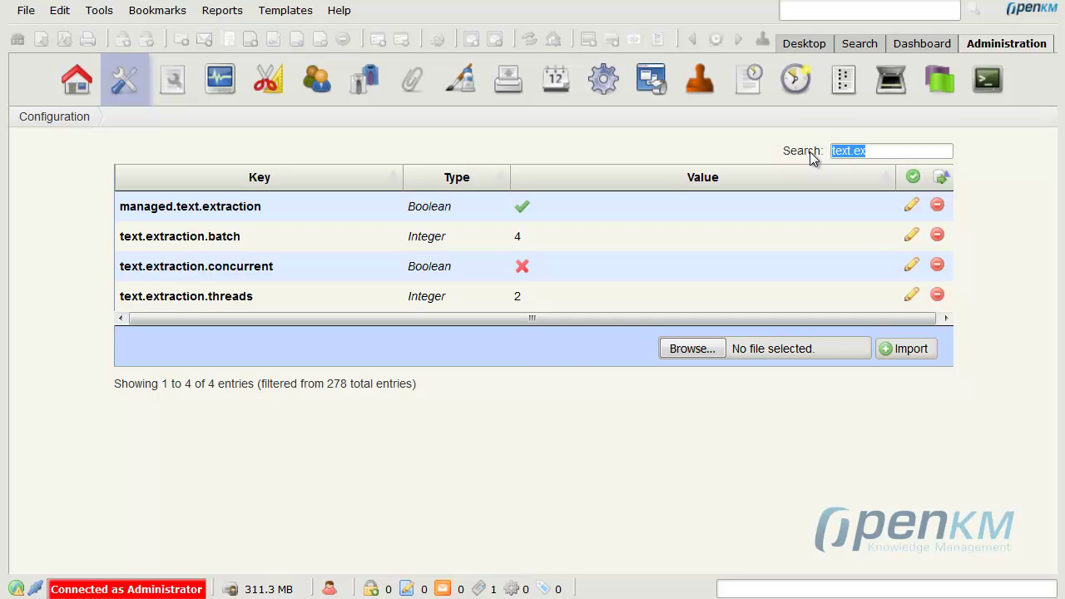
{"action": "type", "text": "security"}
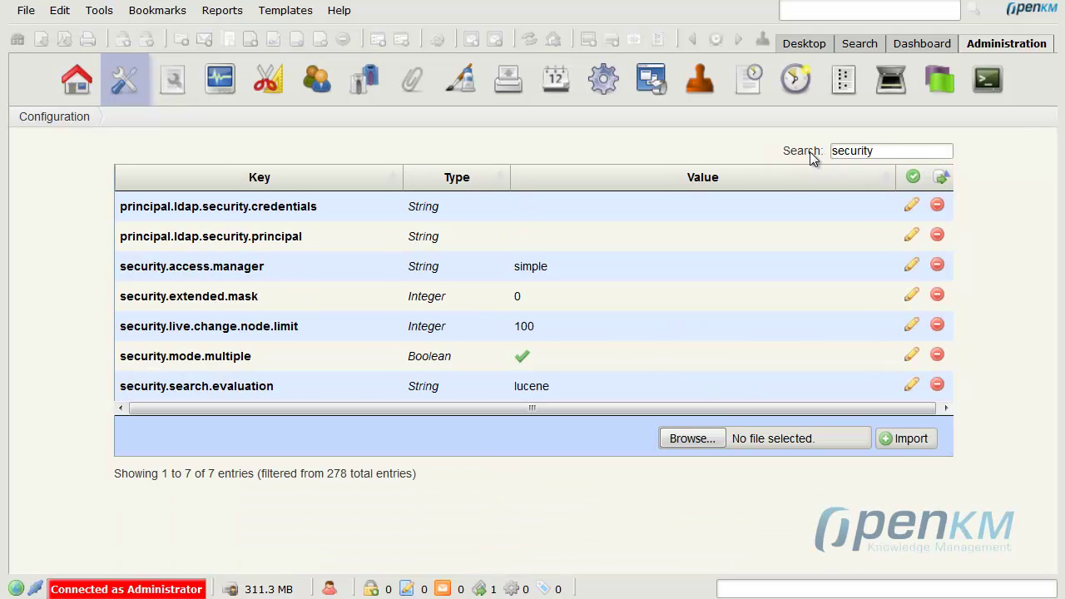
{"action": "type", "text": " mo"}
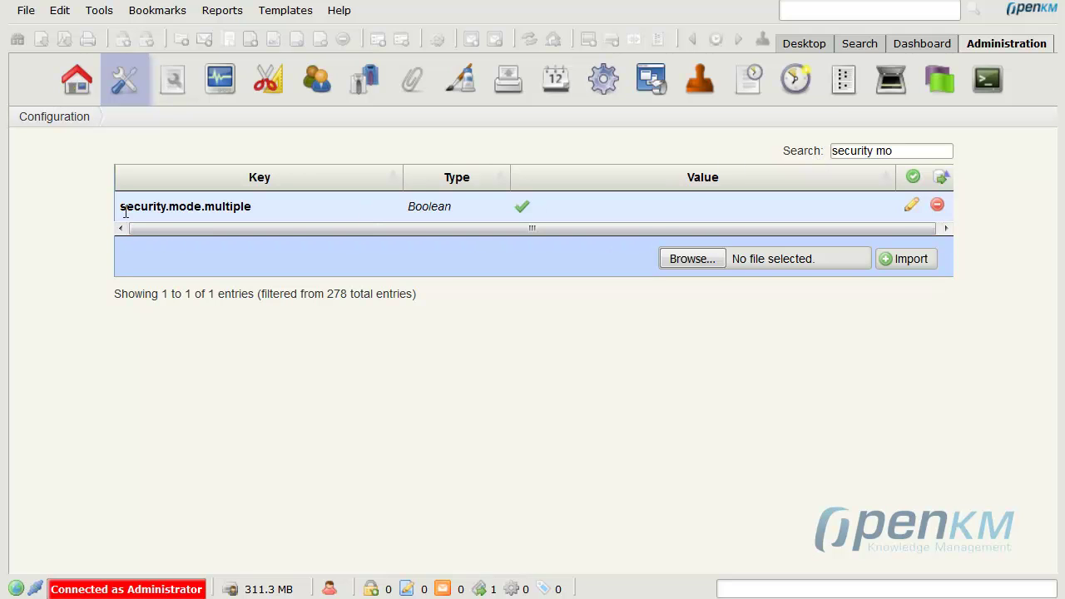
Open the security settings of Configurationdocx.docx for updating and add the Human Resources and Manager users to its permissions.
{"action": "left_click", "coordinate": [801, 45]}
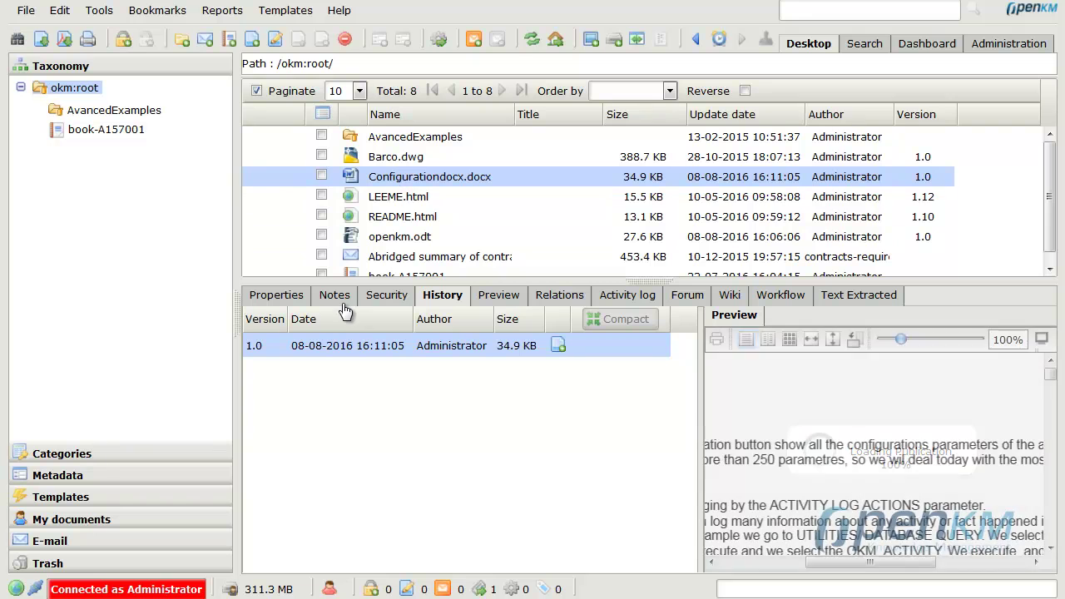
{"action": "left_click", "coordinate": [385, 296]}
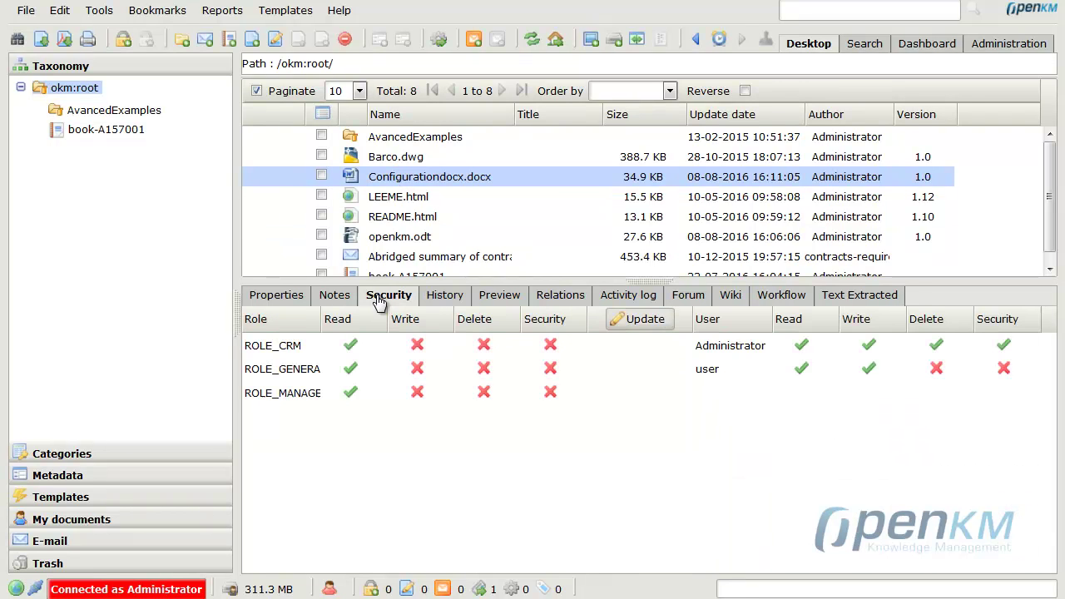
{"action": "left_click", "coordinate": [660, 327]}
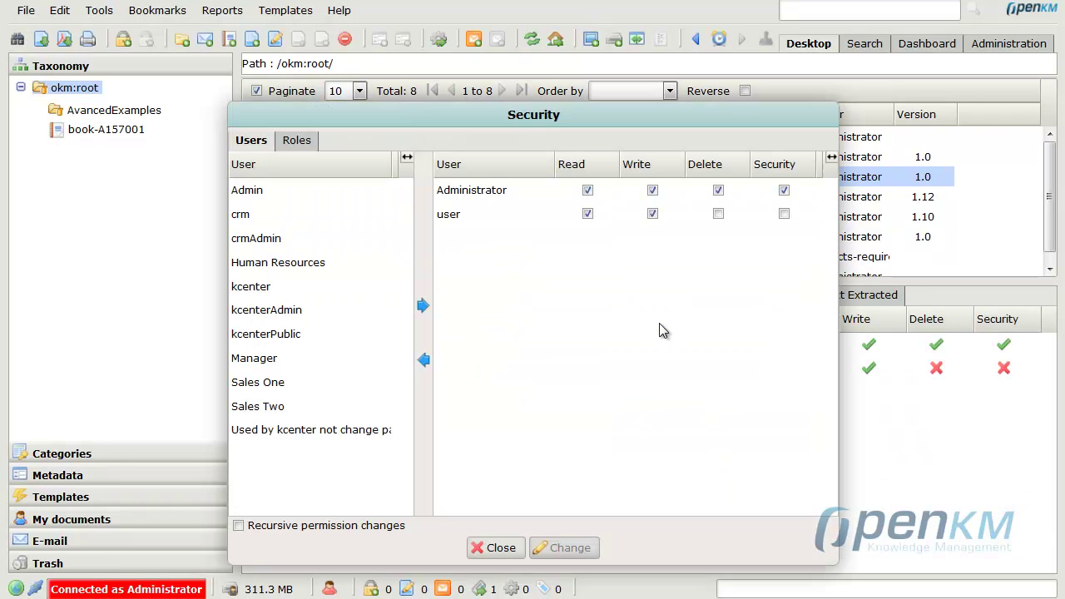
{"action": "left_click", "coordinate": [421, 306]}
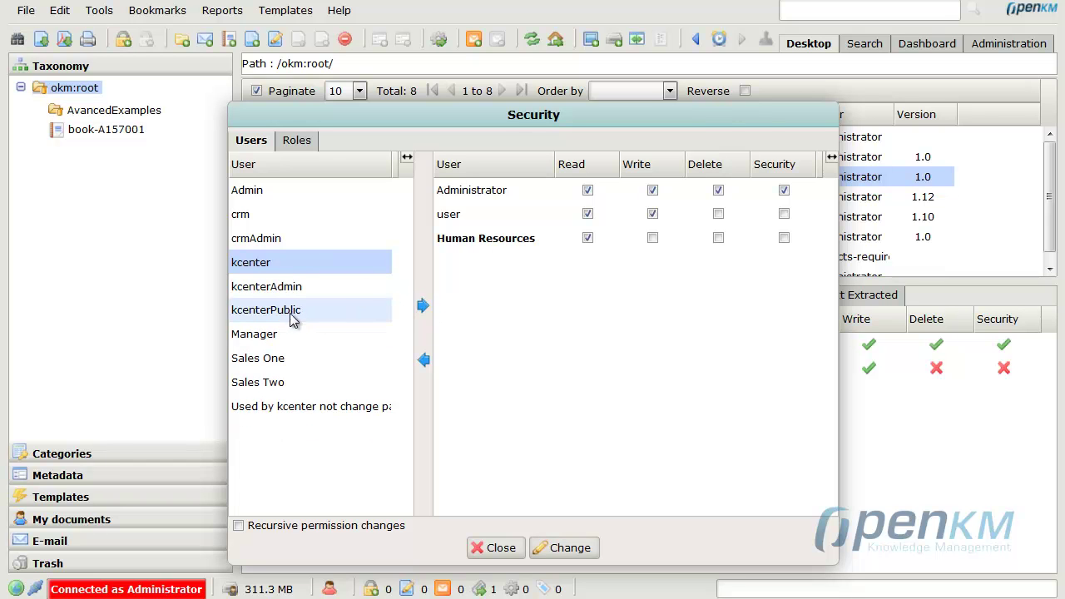
{"action": "left_click", "coordinate": [281, 335]}
{"action": "left_click", "coordinate": [422, 305]}
Grant Human Resources and Manager write, delete and security permissions on Configurationdocx.docx, and apply the changes.
{"action": "left_click", "coordinate": [652, 239]}
{"action": "left_click", "coordinate": [652, 261]}
{"action": "left_click", "coordinate": [718, 238]}
{"action": "left_click", "coordinate": [718, 262]}
{"action": "left_click", "coordinate": [784, 238]}
{"action": "left_click", "coordinate": [784, 262]}
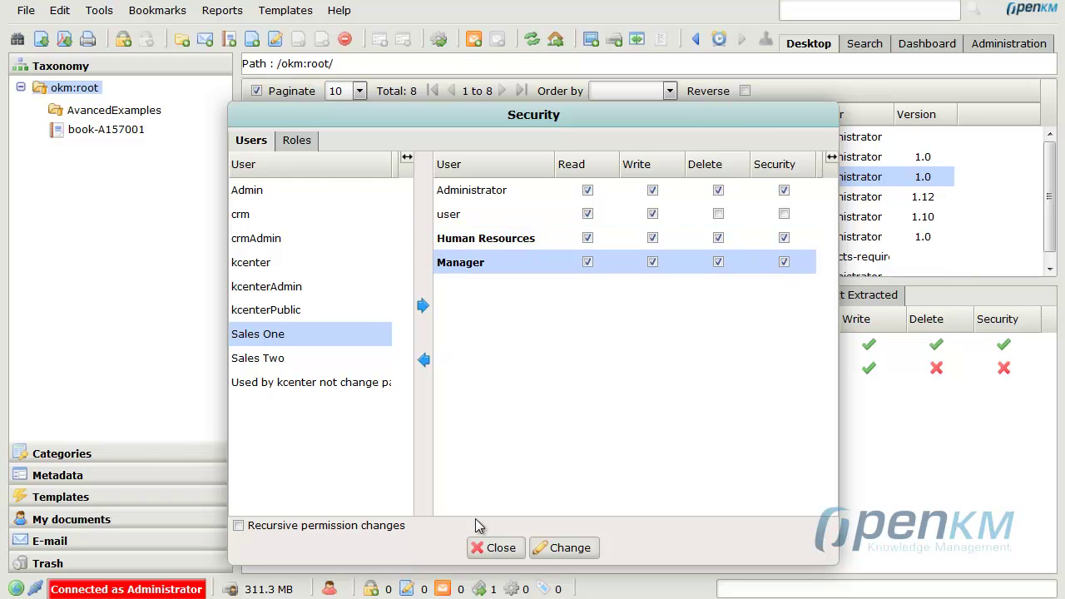
{"action": "left_click", "coordinate": [553, 549]}
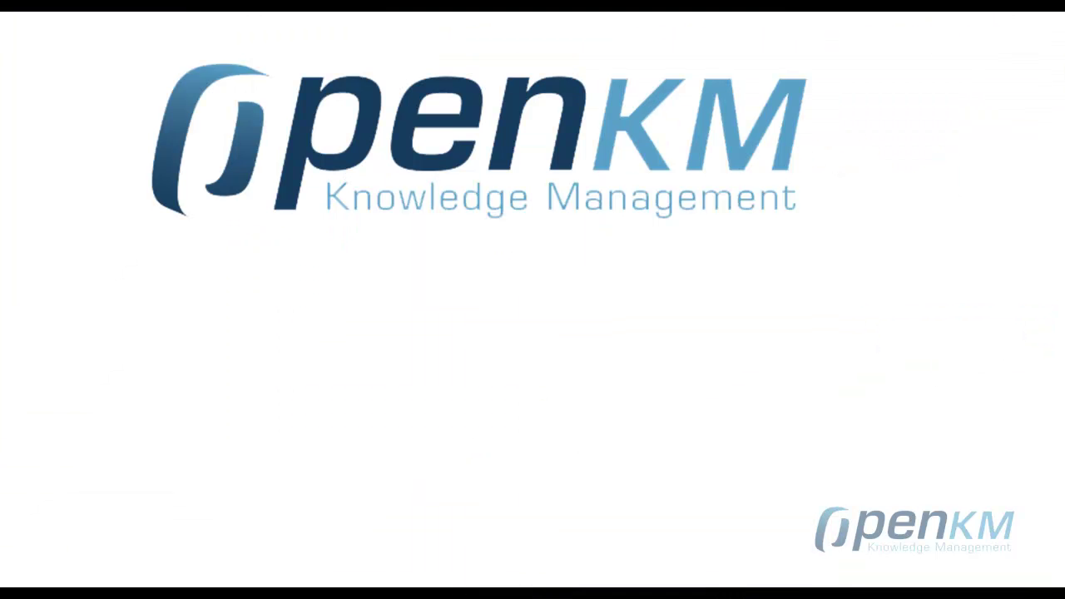